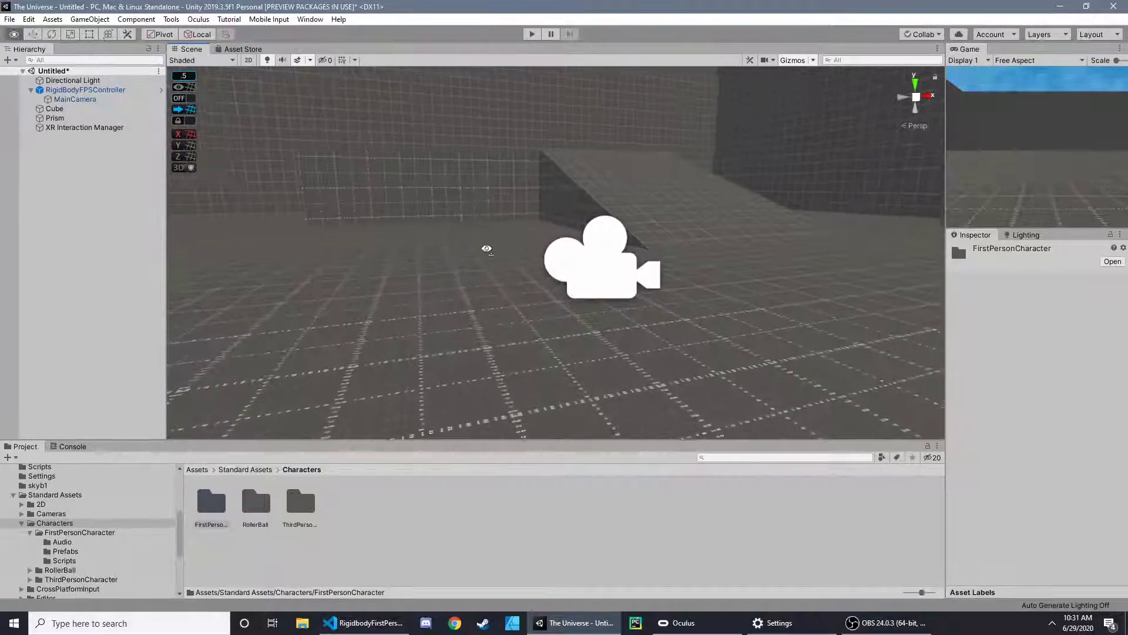
# - Select the RigidBodyFPSController and examine it in the scene from several angles
pyautogui.click(85, 89)
pyautogui.keyDown('alt'); pyautogui.moveTo(359, 162); pyautogui.dragTo(428, 167); pyautogui.keyUp('alt')
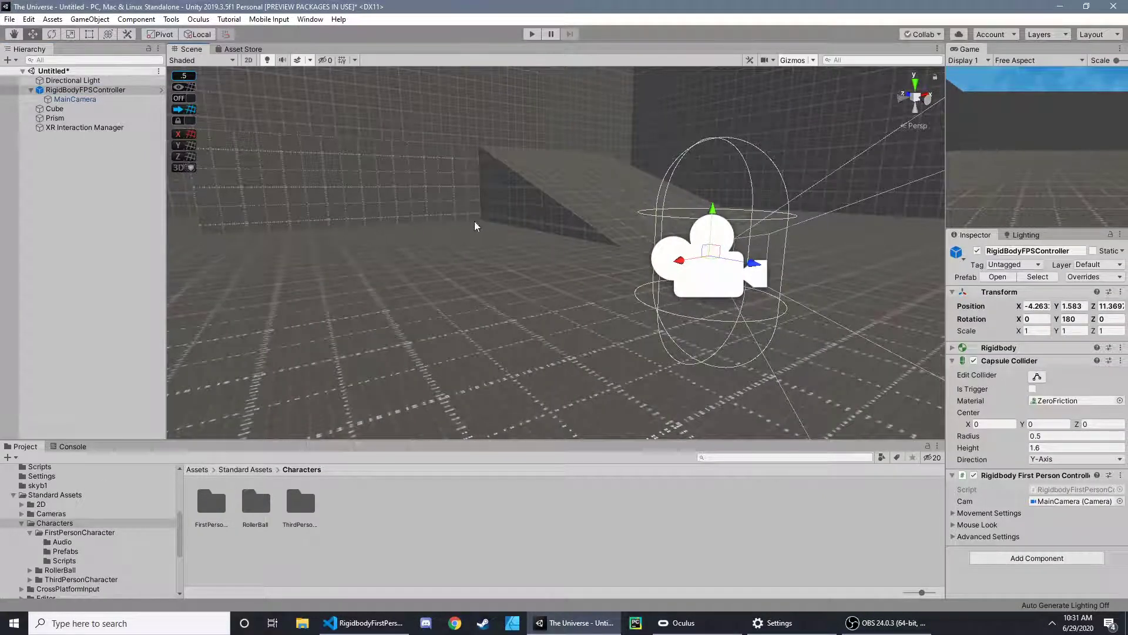
pyautogui.moveTo(434, 228); pyautogui.dragTo(578, 222, button='right')
pyautogui.press('w')
pyautogui.press('a')
pyautogui.press('s')
pyautogui.press('a')
pyautogui.press('w')
pyautogui.press('d')
pyautogui.press('s')
pyautogui.click(548, 142)
# - Check the Standard Assets page in the Asset Store, and return to the scene view
pyautogui.click(243, 49)
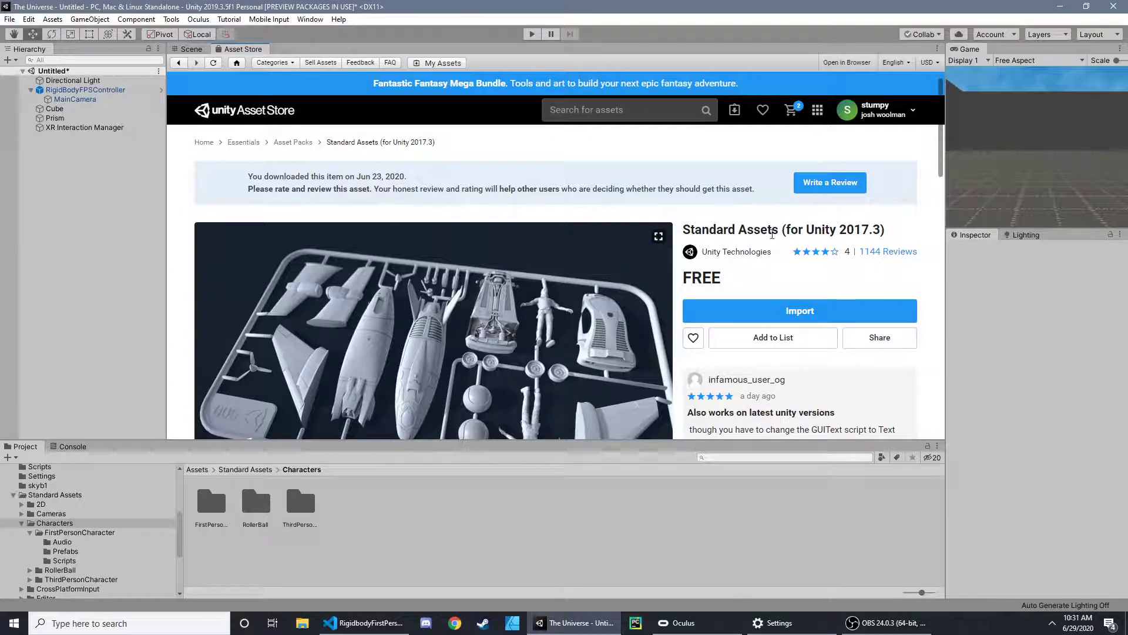
pyautogui.click(188, 50)
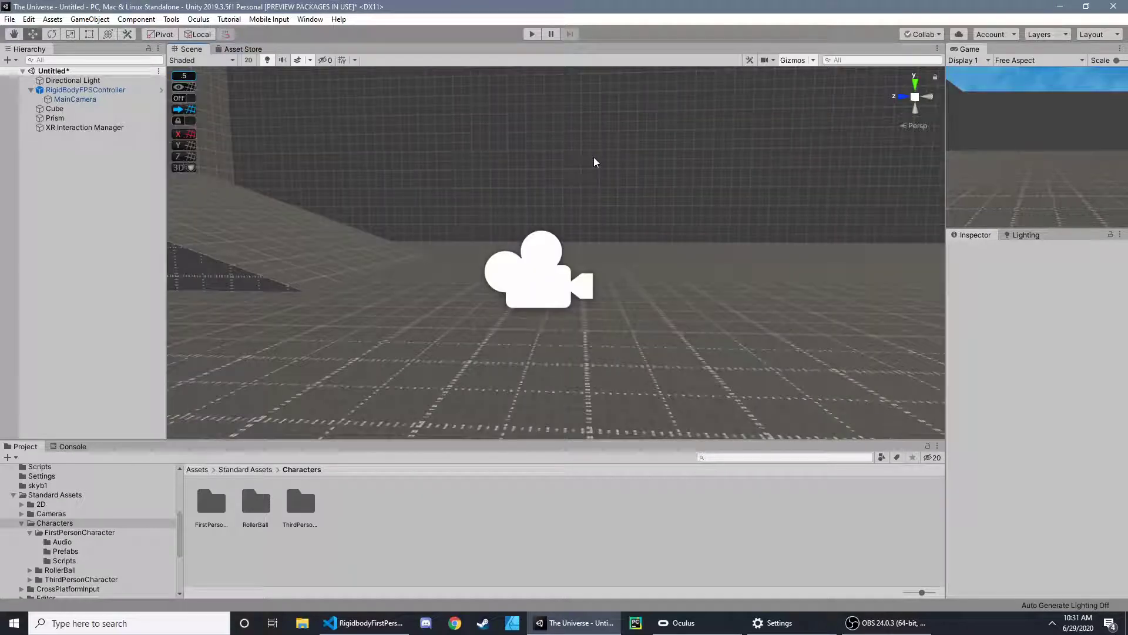
# - Frame the RigidBodyFPSController and examine its capsule and camera against the surrounding room
pyautogui.moveTo(594, 158); pyautogui.dragTo(598, 152, button='middle')
pyautogui.scroll(4, 598, 152)
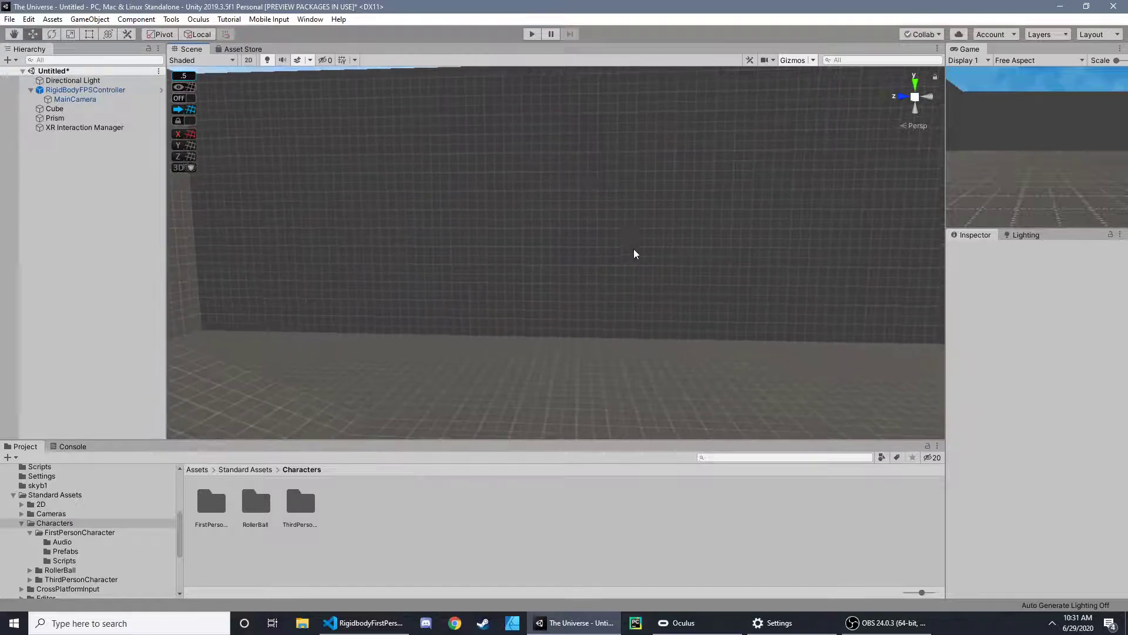
pyautogui.scroll(-6, 634, 248)
pyautogui.moveTo(634, 248); pyautogui.dragTo(505, 125, button='right')
pyautogui.moveTo(407, 427); pyautogui.dragTo(576, 91, button='right')
pyautogui.click(112, 91)
pyautogui.press('f')
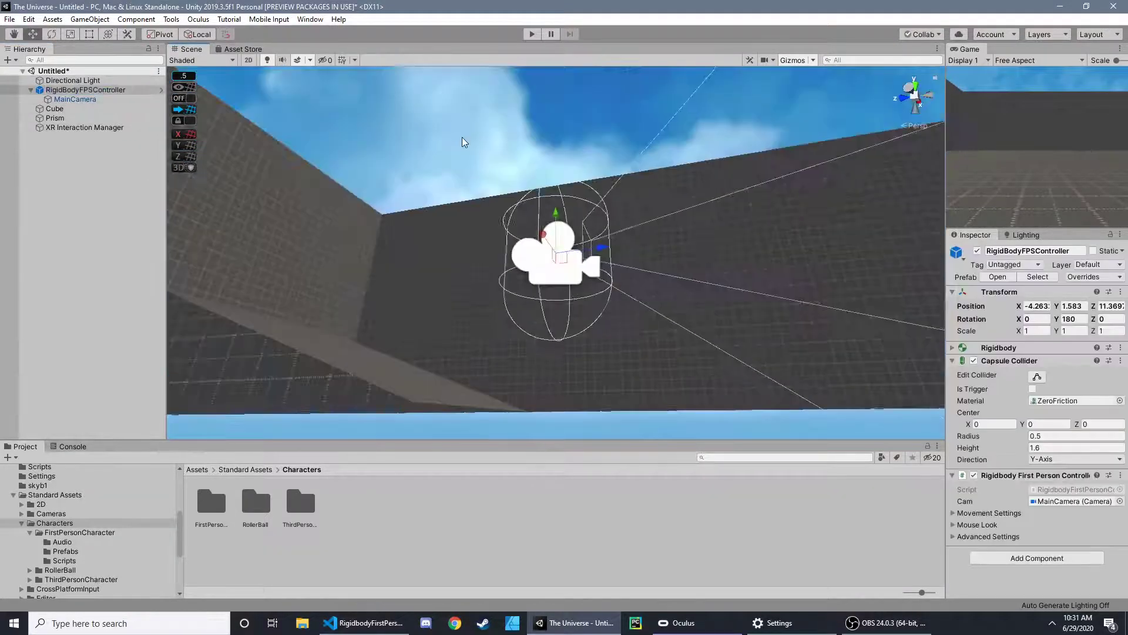
pyautogui.scroll(4, 463, 141)
pyautogui.scroll(-6, 465, 147)
pyautogui.moveTo(467, 153); pyautogui.dragTo(494, 245, button='right')
pyautogui.press('w')
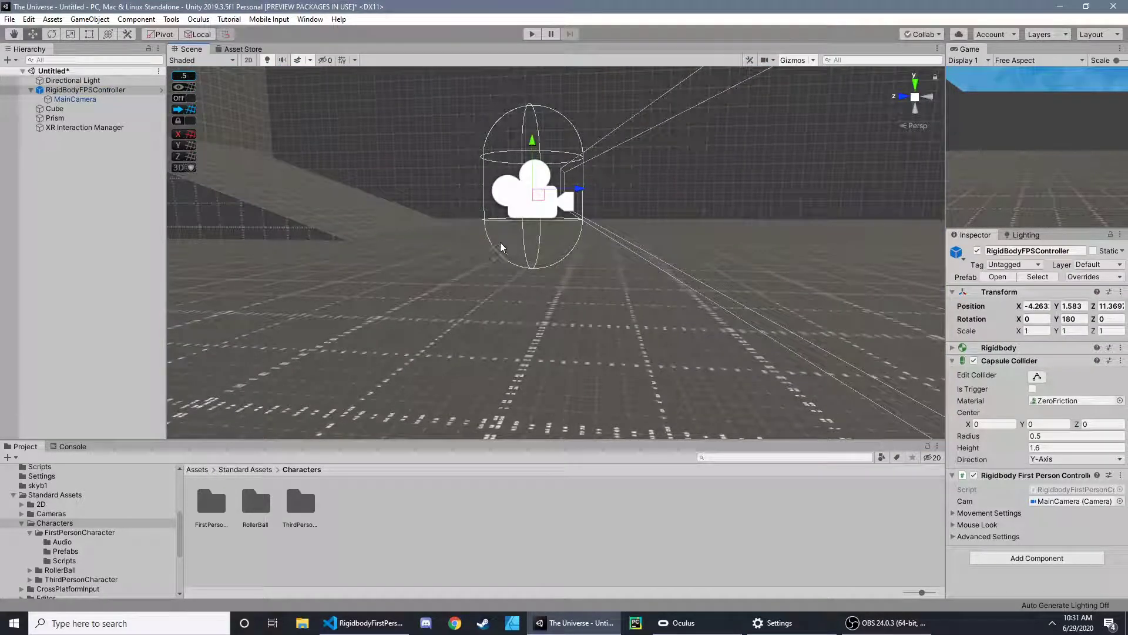
# - Show the Standard Assets folder, and switch to Visual Studio Code to review the Text type of camSwitchButton in SimpleActivatorMenu.cs
pyautogui.click(74, 496)
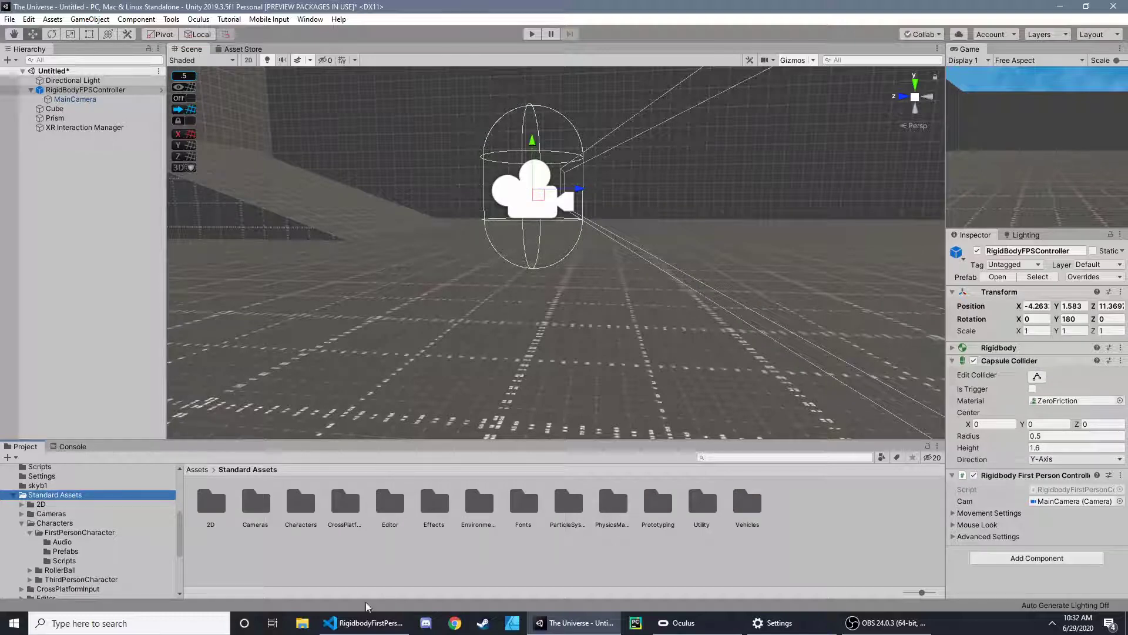
pyautogui.click(365, 622)
pyautogui.click(256, 31)
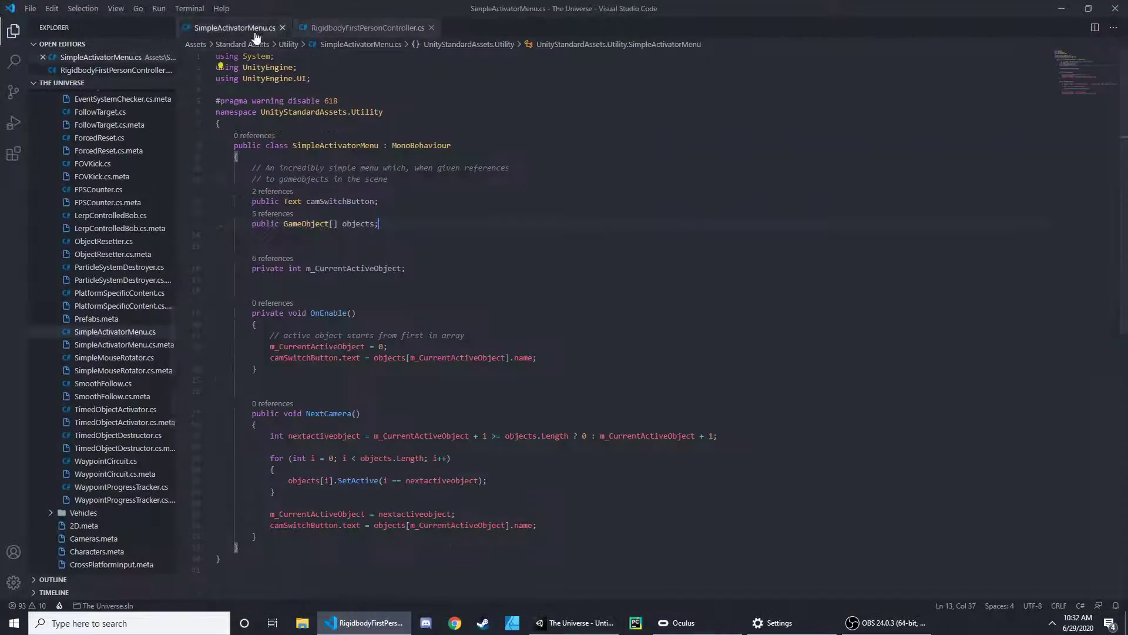
pyautogui.click(390, 179)
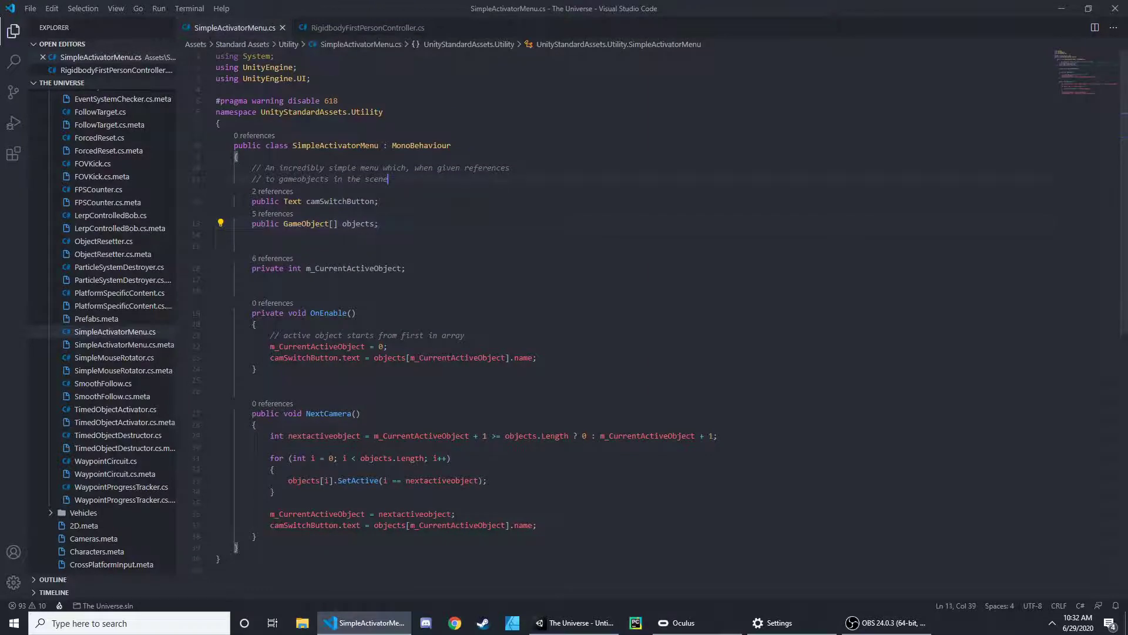
pyautogui.doubleClick(292, 201)
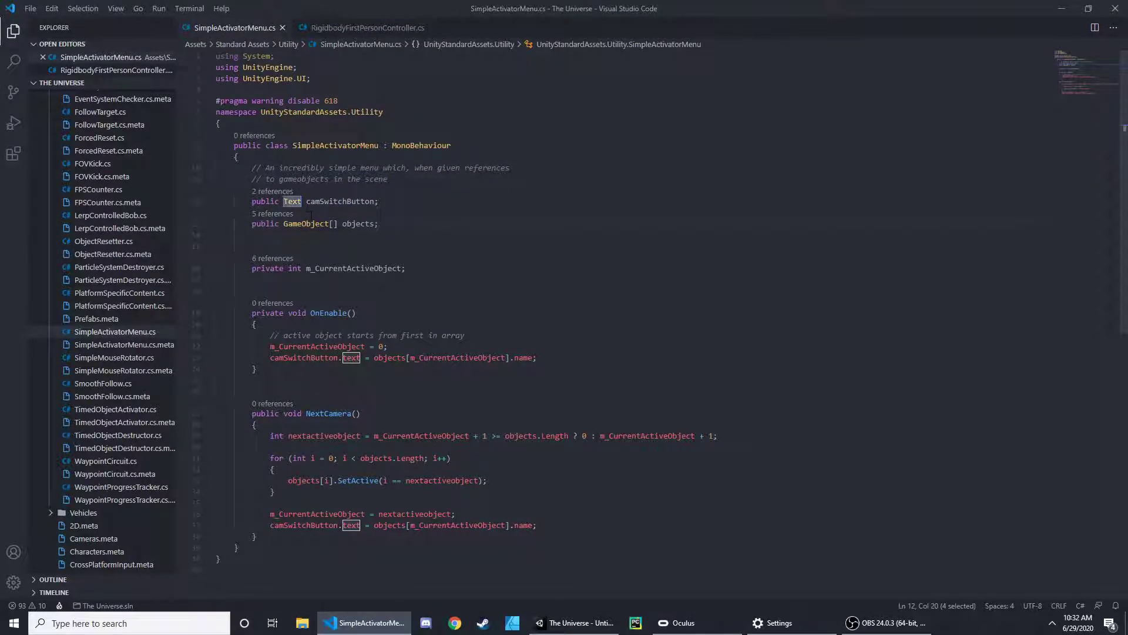
pyautogui.click(215, 223)
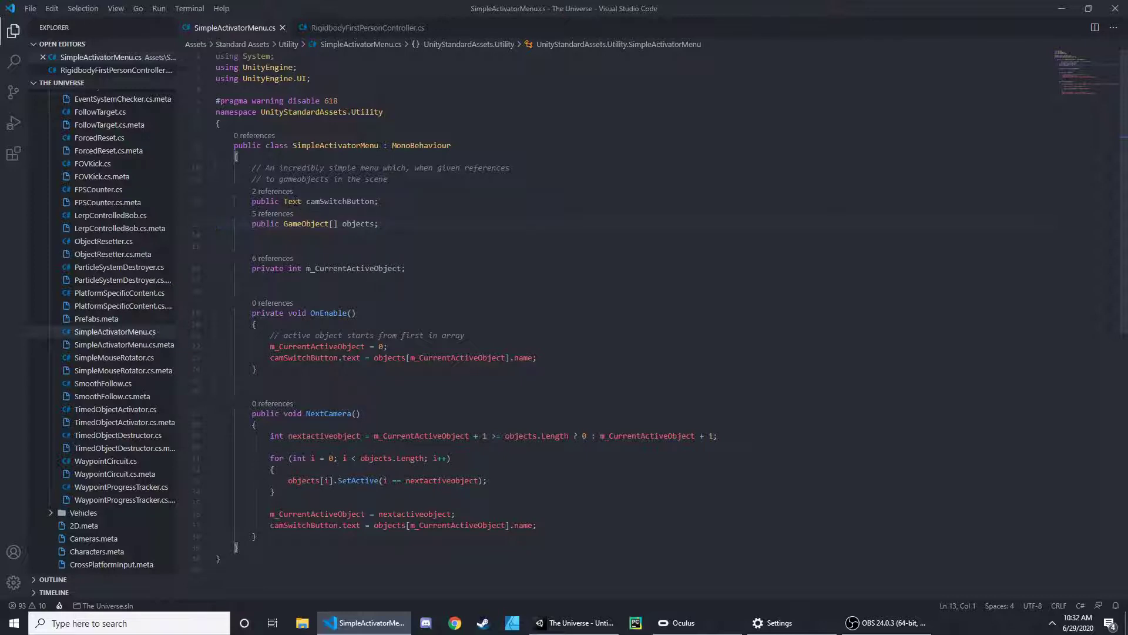
# - Retype the camSwitchButton variable's type as Text, and close SimpleActivatorMenu.cs without saving
pyautogui.doubleClick(292, 201)
pyautogui.write('Text')
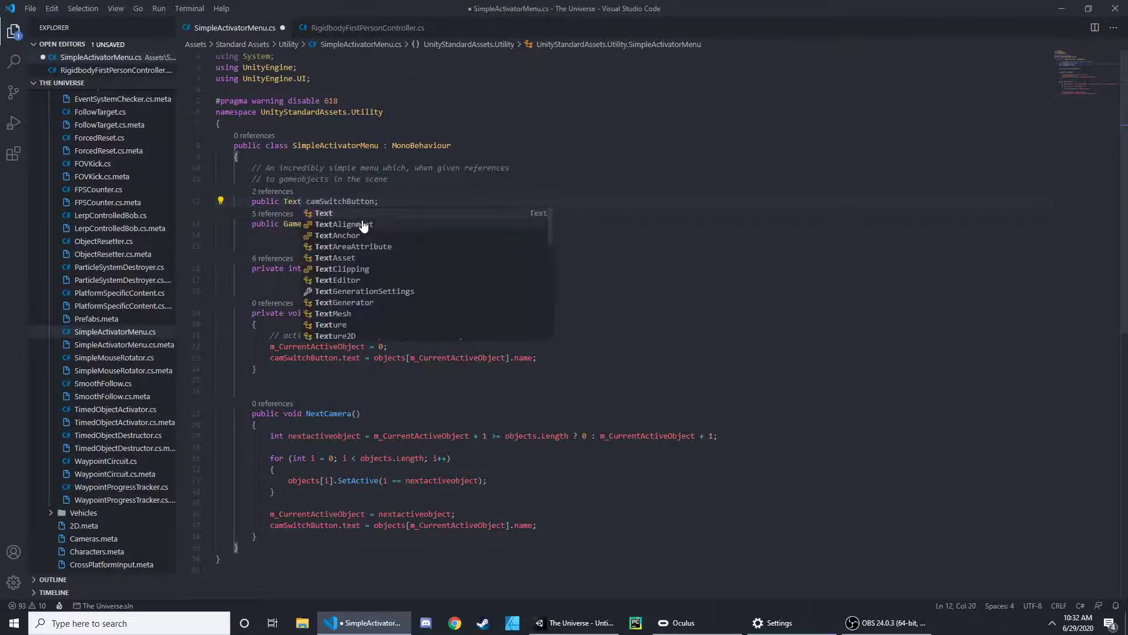
pyautogui.press('Escape')
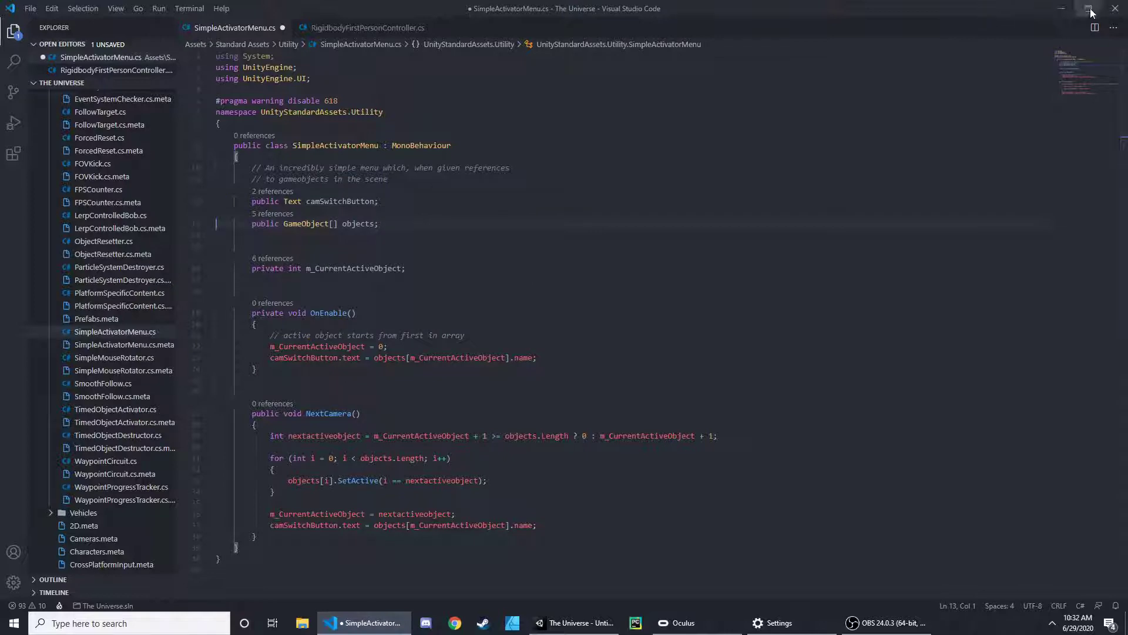
pyautogui.click(282, 28)
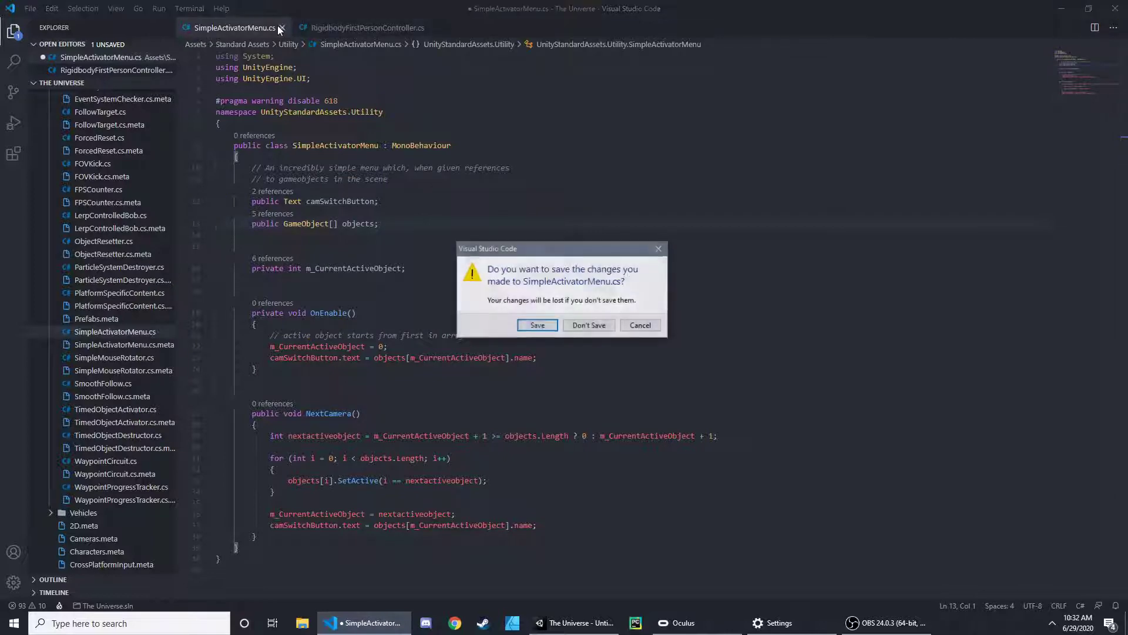
pyautogui.click(589, 325)
# - Switch back to Unity and examine the RigidBodyFPSController and its camera up close
pyautogui.moveTo(816, 6); pyautogui.dragTo(675, 72)
pyautogui.click(796, 75)
pyautogui.press('w')
pyautogui.moveTo(613, 145); pyautogui.dragTo(607, 182, button='right')
pyautogui.press('s')
pyautogui.press('w')
pyautogui.press('d')
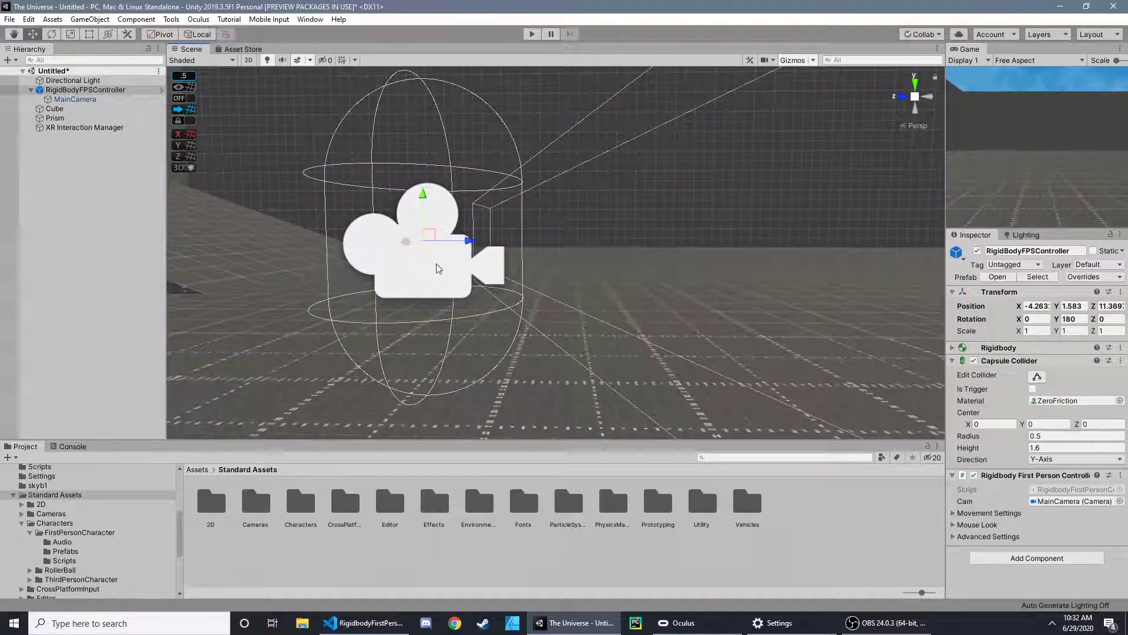
pyautogui.click(84, 92)
pyautogui.press('a')
pyautogui.moveTo(449, 181); pyautogui.dragTo(450, 180, button='right')
pyautogui.press('s')
pyautogui.press('w')
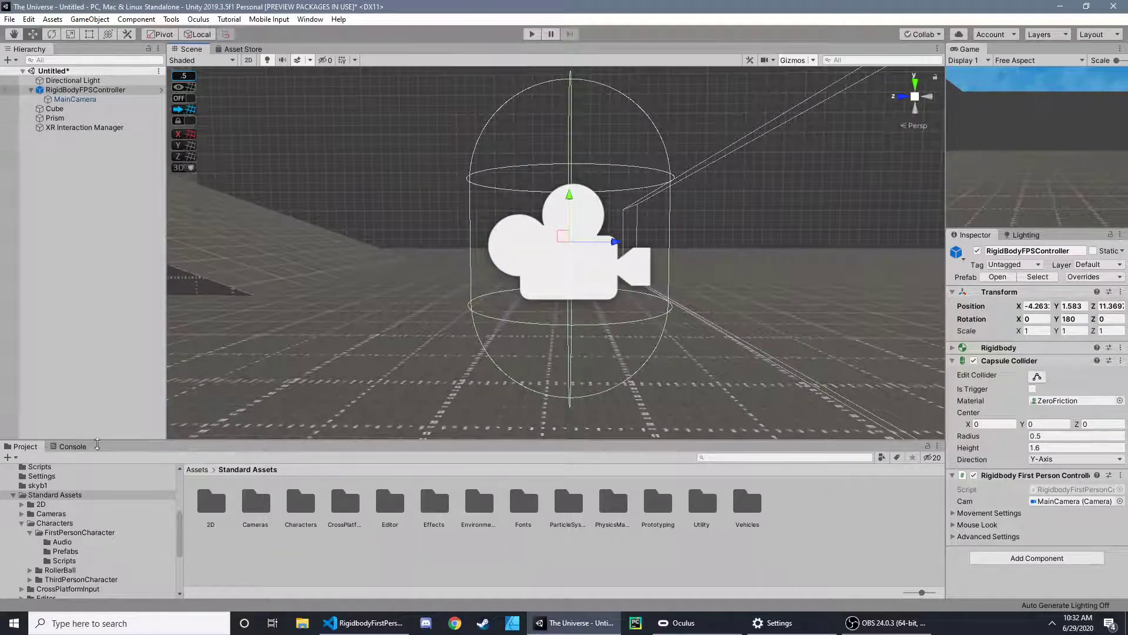
# - Browse from Standard Assets to Characters > FirstPersonCharacter > Prefabs and select the RigidBodyFPSController prefab
pyautogui.click(85, 495)
pyautogui.doubleClick(301, 504)
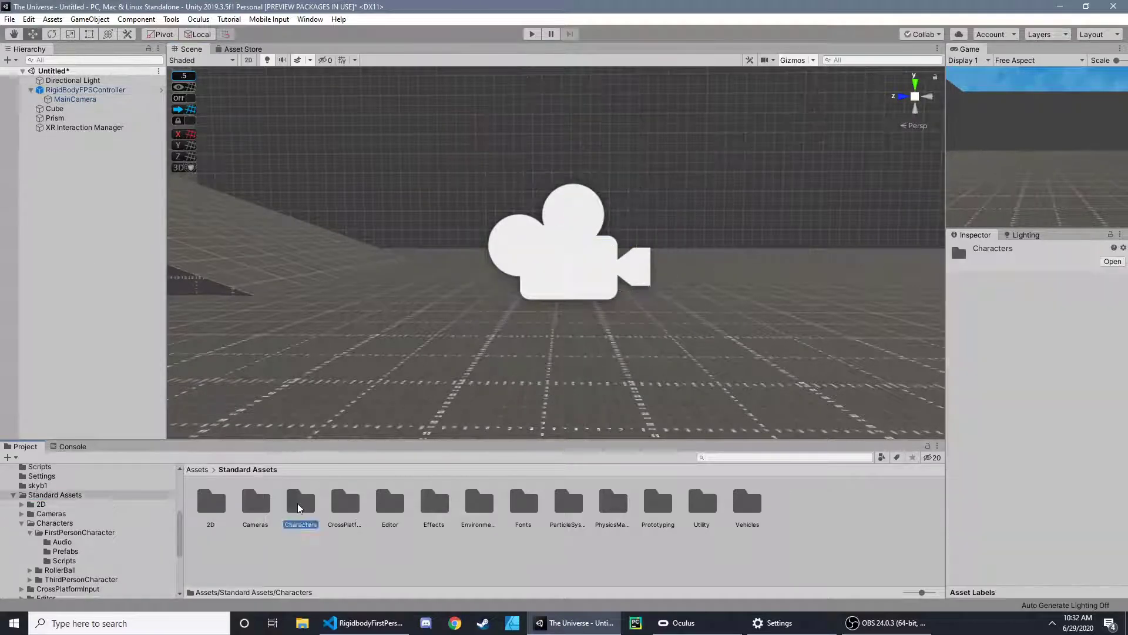
pyautogui.doubleClick(215, 510)
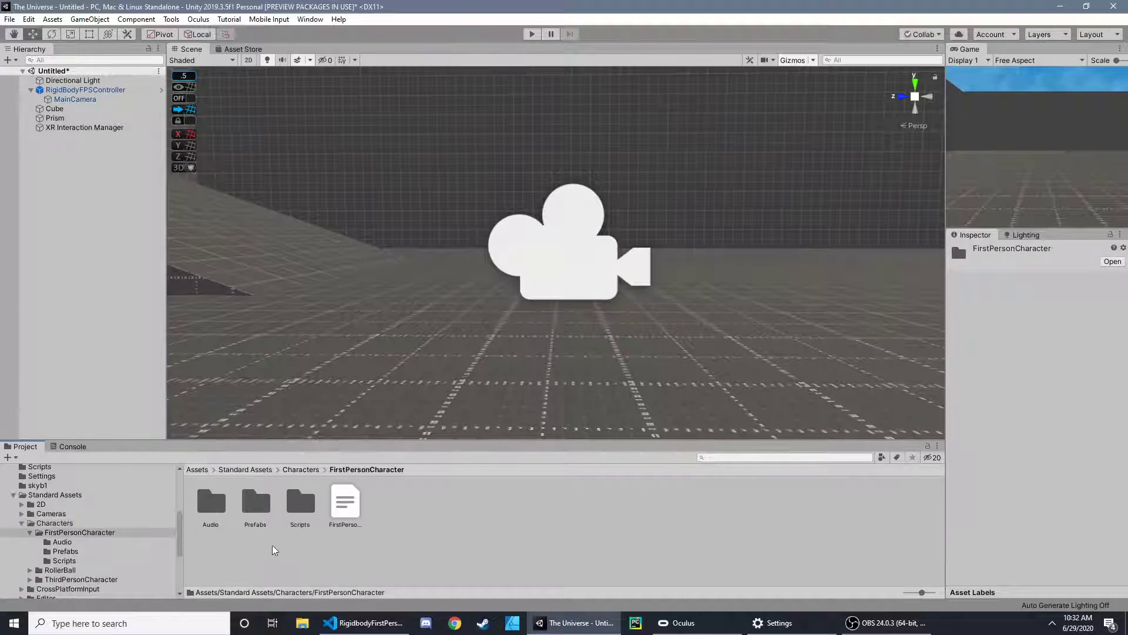
pyautogui.doubleClick(262, 508)
pyautogui.click(255, 502)
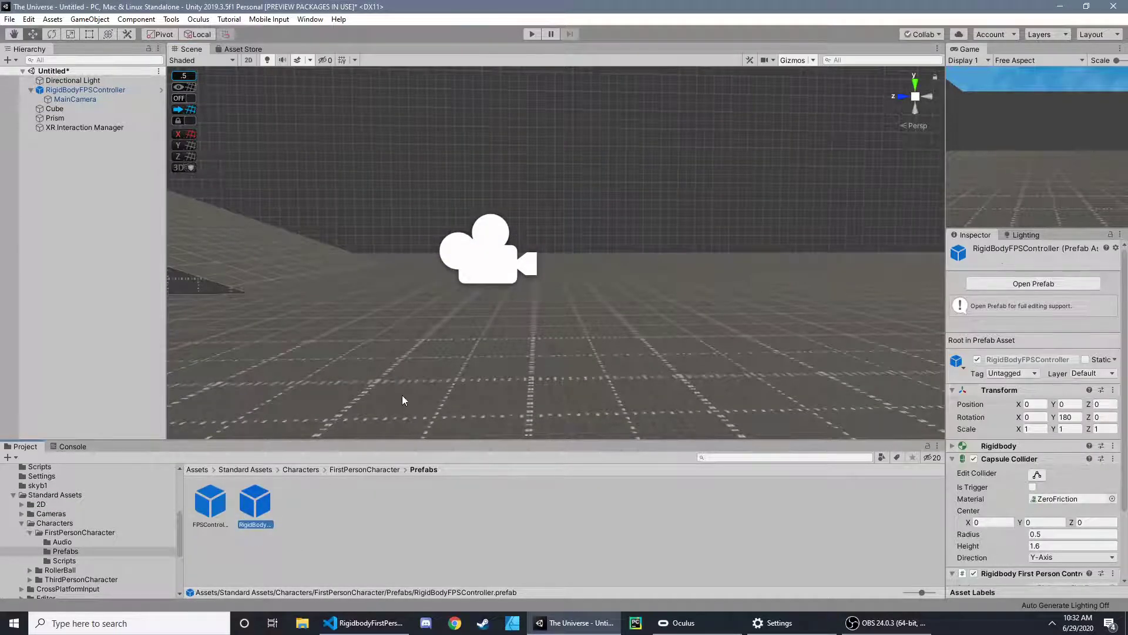
# - Unpack the RigidBodyFPSController prefab instance in the scene
pyautogui.scroll(3, 444, 245)
pyautogui.moveTo(248, 191); pyautogui.dragTo(377, 335, button='right')
pyautogui.click(91, 89)
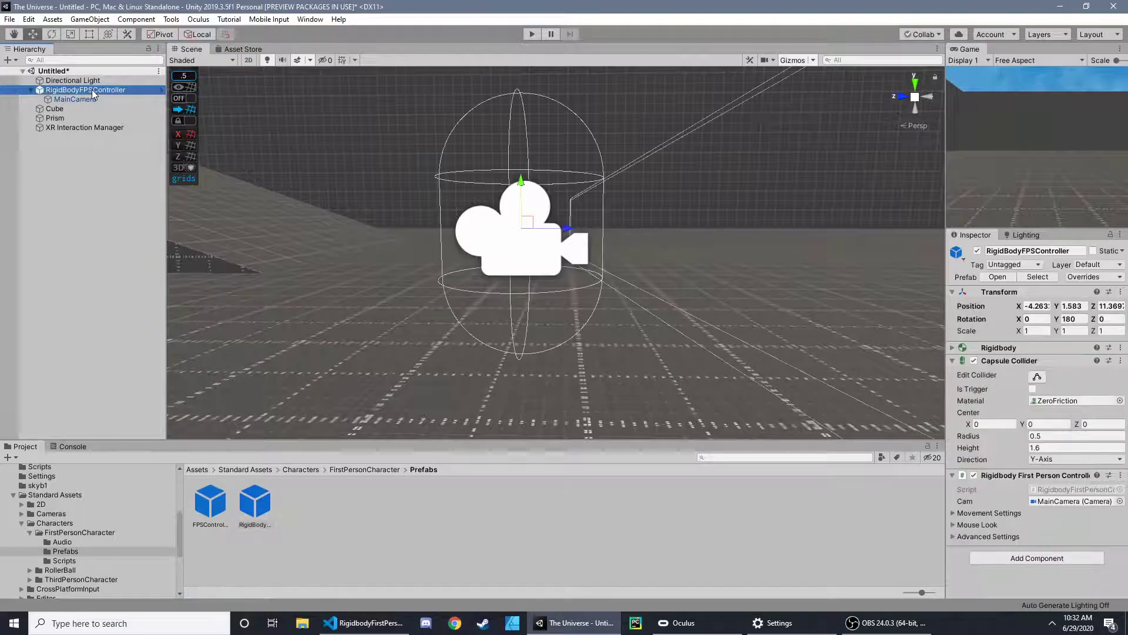
pyautogui.rightClick(91, 89)
pyautogui.click(135, 219)
# - Delete the MainCamera child of the RigidBodyFPSController
pyautogui.click(86, 100)
pyautogui.rightClick(86, 100)
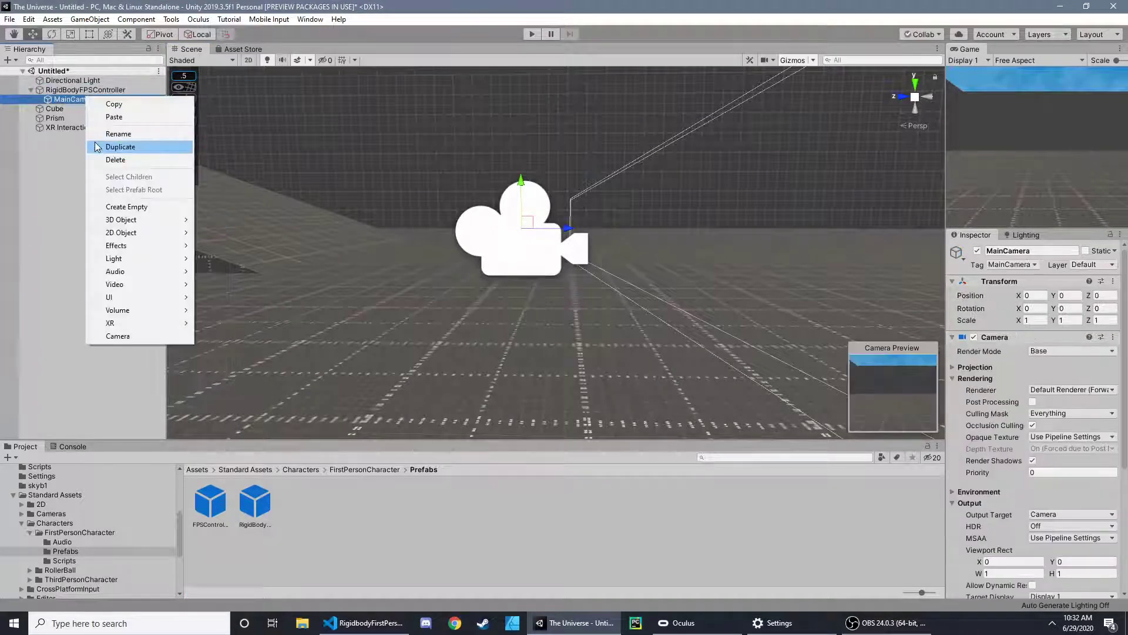
pyautogui.click(113, 159)
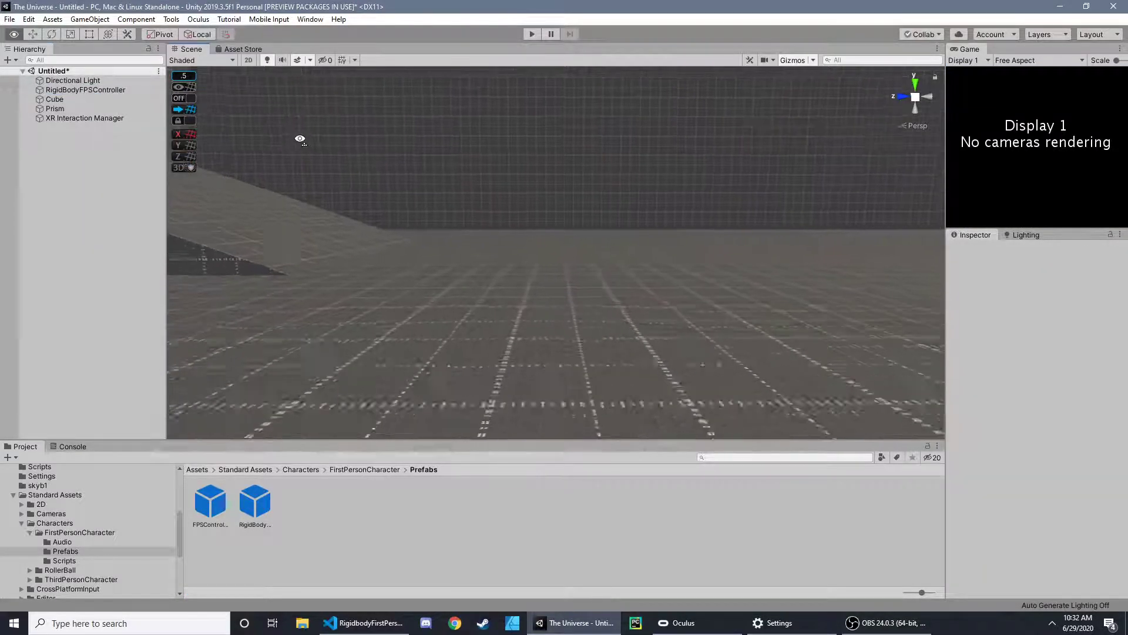
# - Add a Room-Scale XR Rig to the scene
pyautogui.doubleClick(112, 90)
pyautogui.moveTo(513, 173); pyautogui.dragTo(552, 206, button='right')
pyautogui.press('w')
pyautogui.press('s')
pyautogui.click(88, 19)
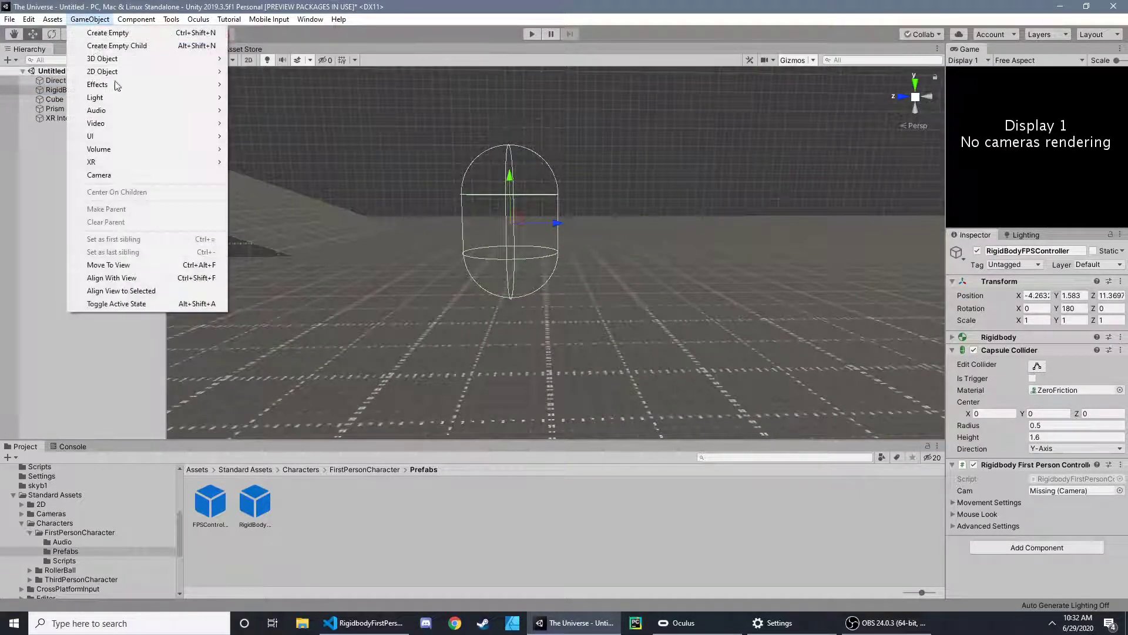
pyautogui.moveTo(119, 163)
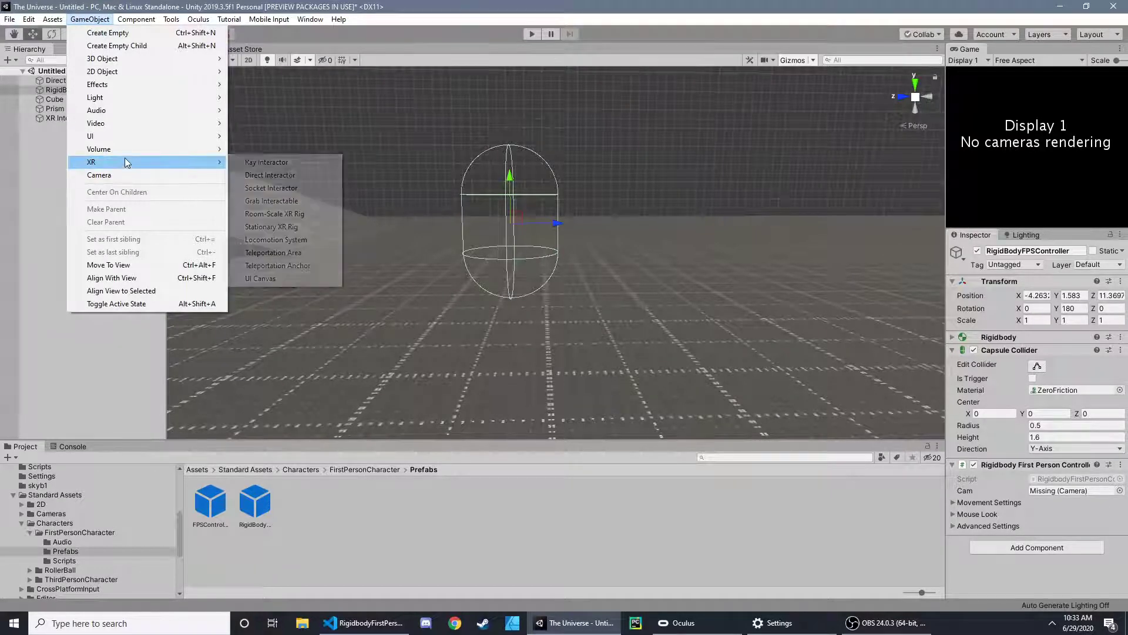
pyautogui.click(275, 213)
pyautogui.press('w')
pyautogui.moveTo(449, 208); pyautogui.dragTo(608, 207, button='right')
pyautogui.press('s')
# - Make the XR Rig a child of the RigidBodyFPSController
pyautogui.click(72, 126)
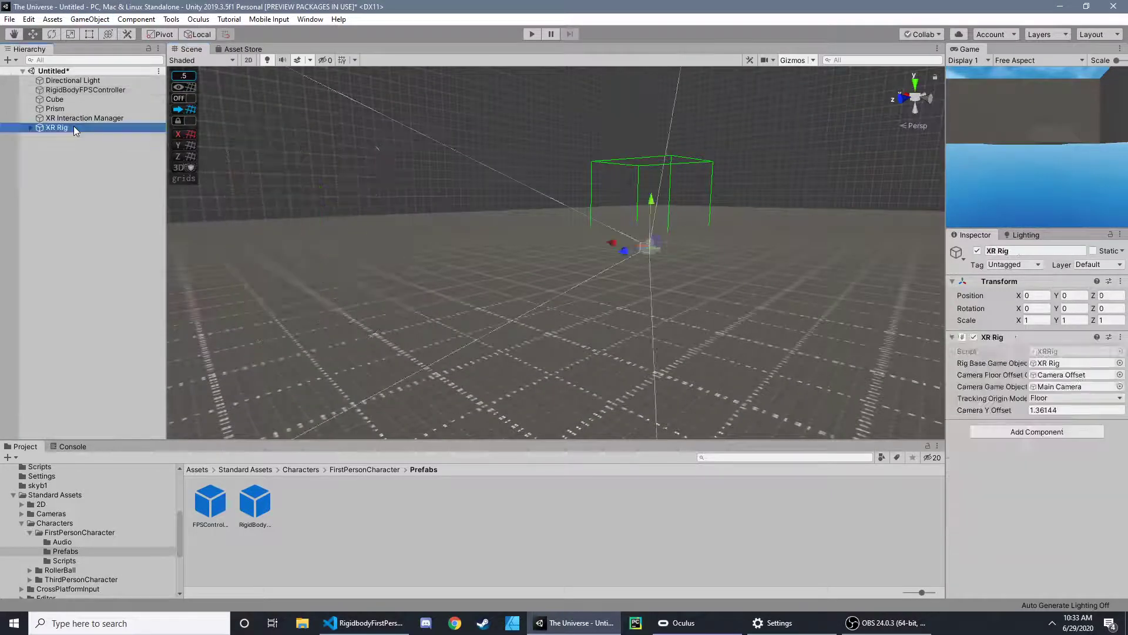
pyautogui.press('f')
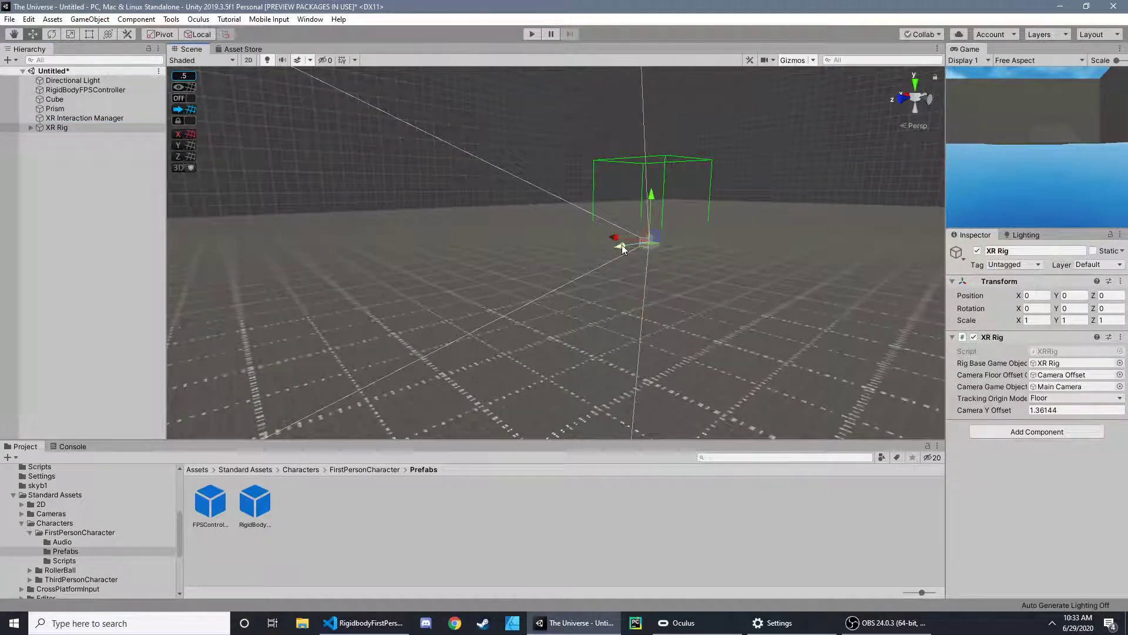
pyautogui.keyDown('alt'); pyautogui.moveTo(583, 226); pyautogui.dragTo(535, 229); pyautogui.keyUp('alt')
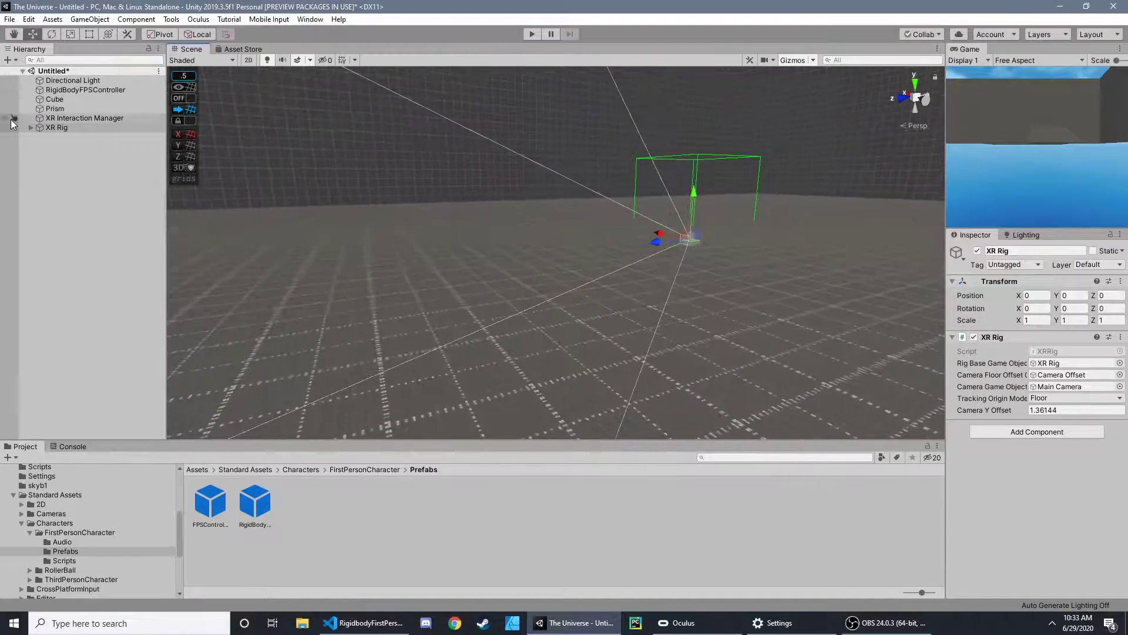
pyautogui.click(44, 128)
pyautogui.click(90, 92)
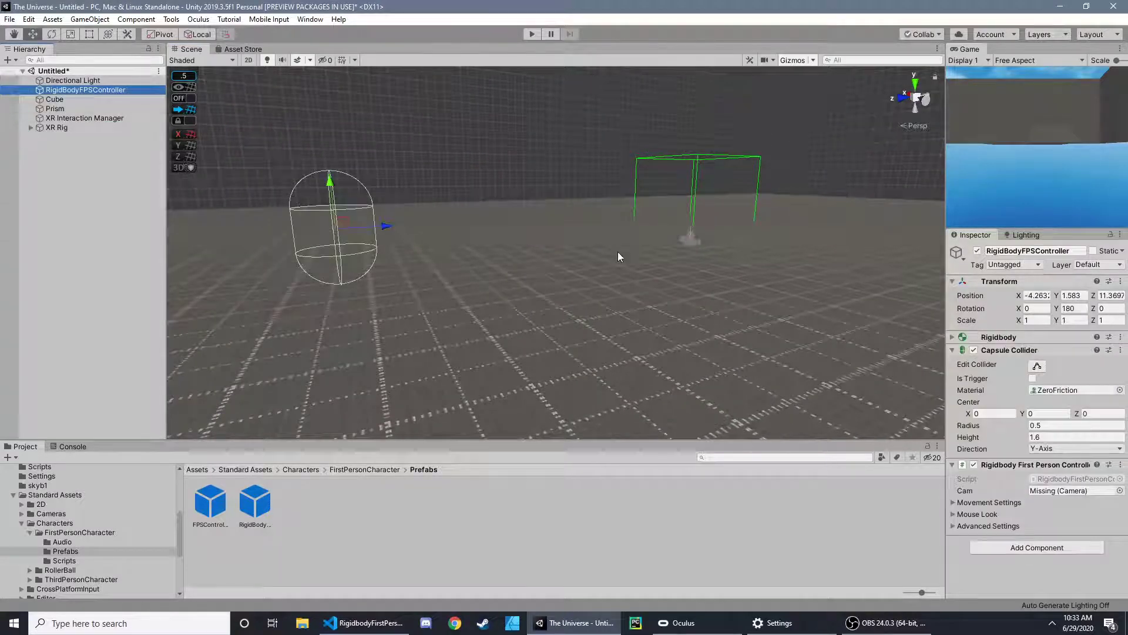
pyautogui.doubleClick(91, 93)
pyautogui.moveTo(57, 129); pyautogui.dragTo(89, 93)
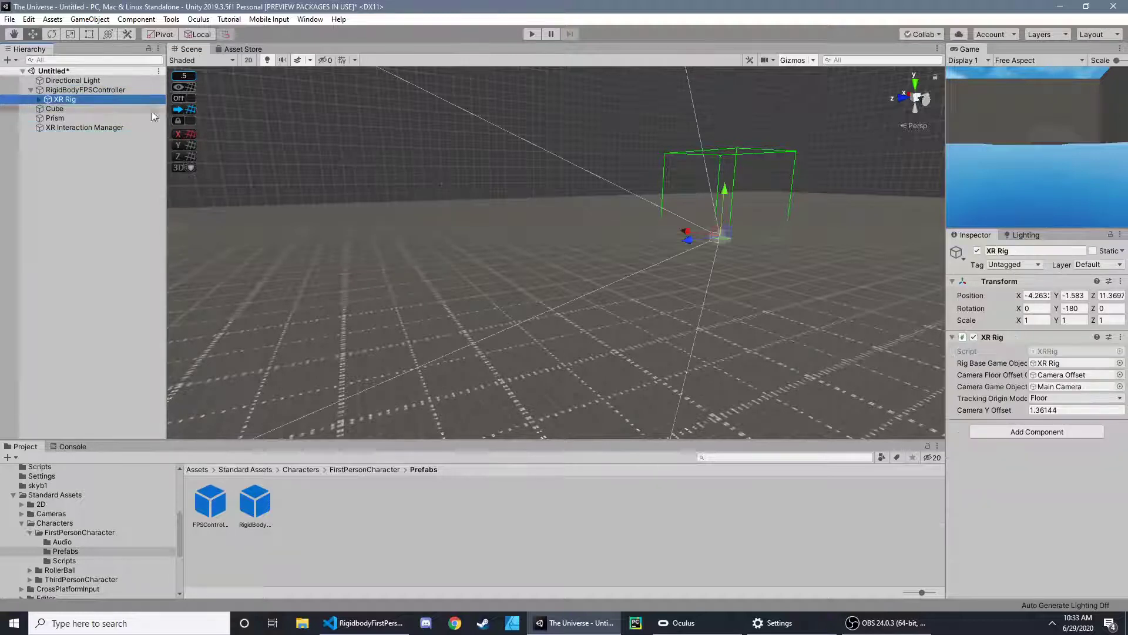
# - Set the XR Rig's local position to 0, 0, 0
pyautogui.click(1038, 295)
pyautogui.write('0')
pyautogui.press('Tab')
pyautogui.write('0')
pyautogui.press('Tab')
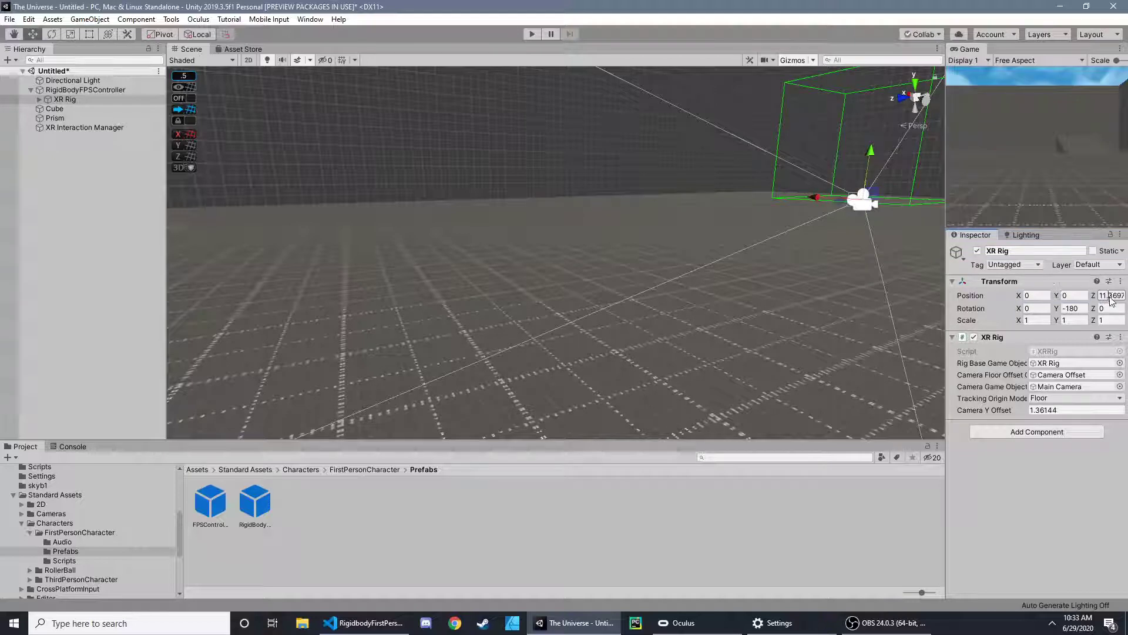
pyautogui.write('0')
pyautogui.moveTo(785, 227); pyautogui.dragTo(679, 200, button='right')
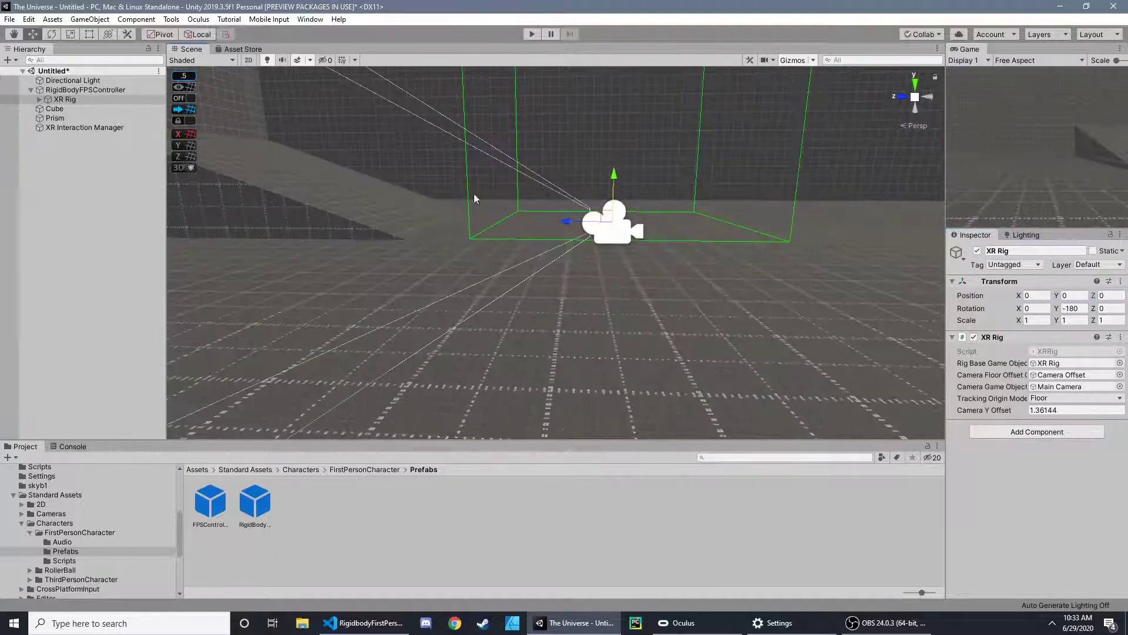
pyautogui.moveTo(474, 199); pyautogui.dragTo(235, 171, button='right')
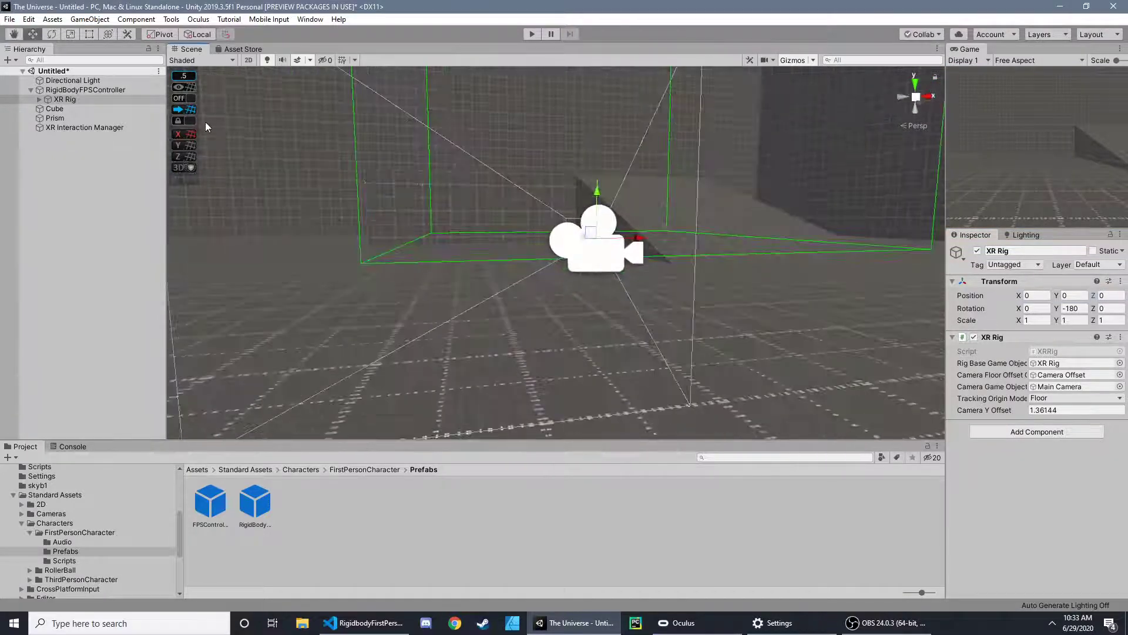
# - Lower the XR Rig inside the controller's capsule to a local Y position of about -0.42
pyautogui.doubleClick(84, 90)
pyautogui.moveTo(541, 238); pyautogui.dragTo(535, 213, button='right')
pyautogui.scroll(-2, 535, 211)
pyautogui.scroll(-1, 534, 207)
pyautogui.moveTo(536, 208); pyautogui.dragTo(531, 233, button='middle')
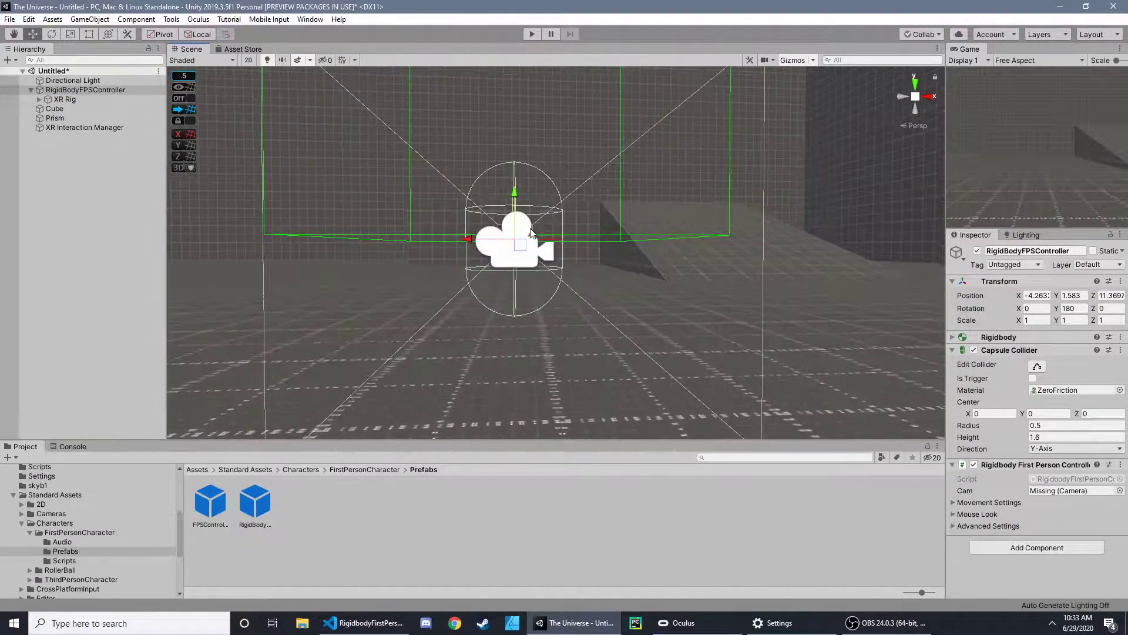
pyautogui.scroll(2, 530, 240)
pyautogui.moveTo(531, 276); pyautogui.dragTo(568, 284, button='middle')
pyautogui.scroll(2, 564, 279)
pyautogui.scroll(-2, 443, 183)
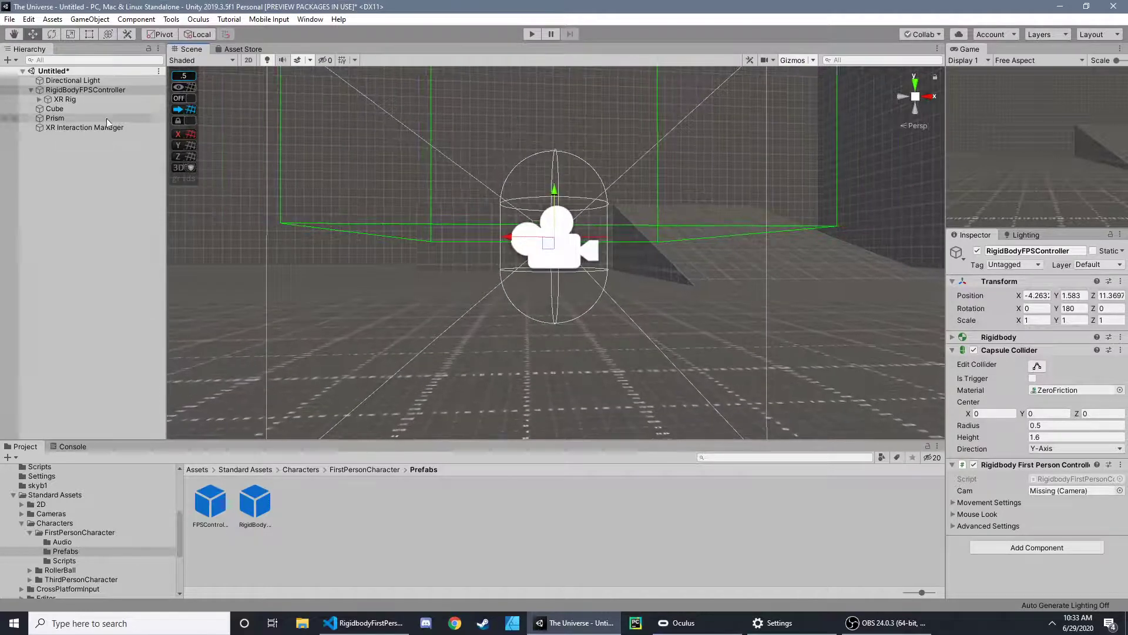
pyautogui.click(66, 100)
pyautogui.moveTo(543, 196); pyautogui.dragTo(552, 242)
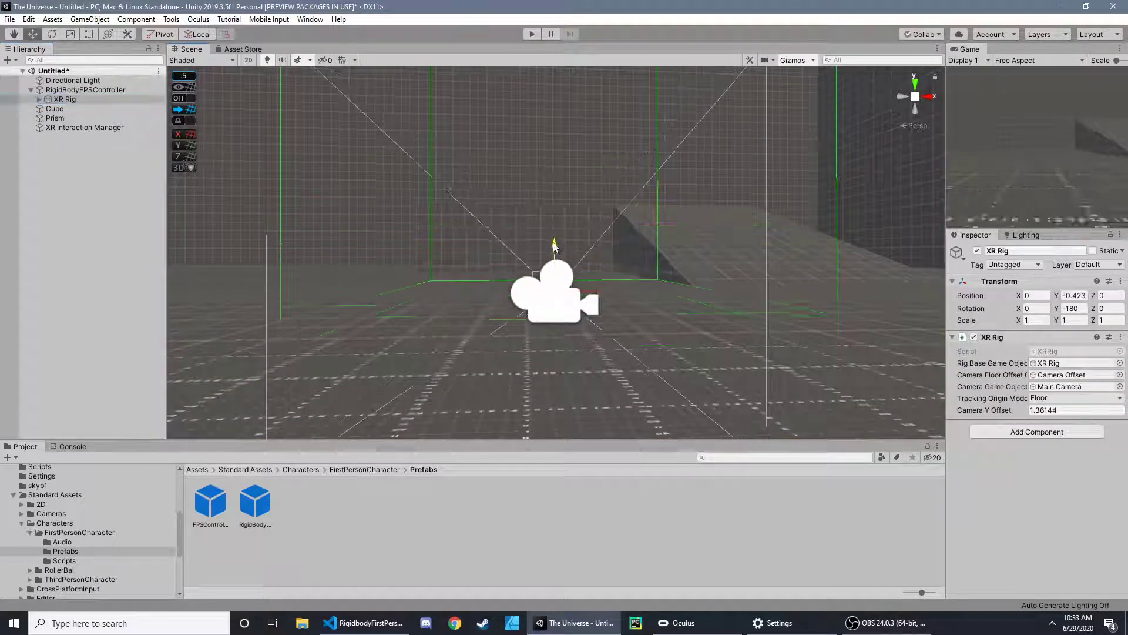
# - Set the XR Rig's local Y position to -0.8, half the height of the controller's 1.6 capsule collider
pyautogui.click(76, 89)
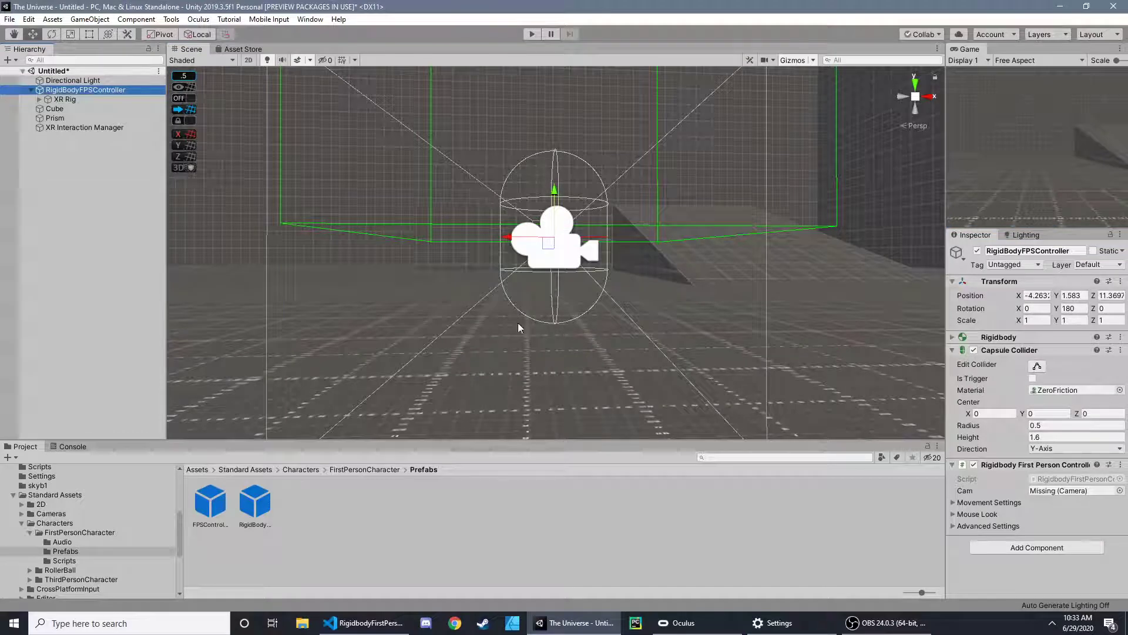
pyautogui.moveTo(550, 327); pyautogui.dragTo(551, 293, button='middle')
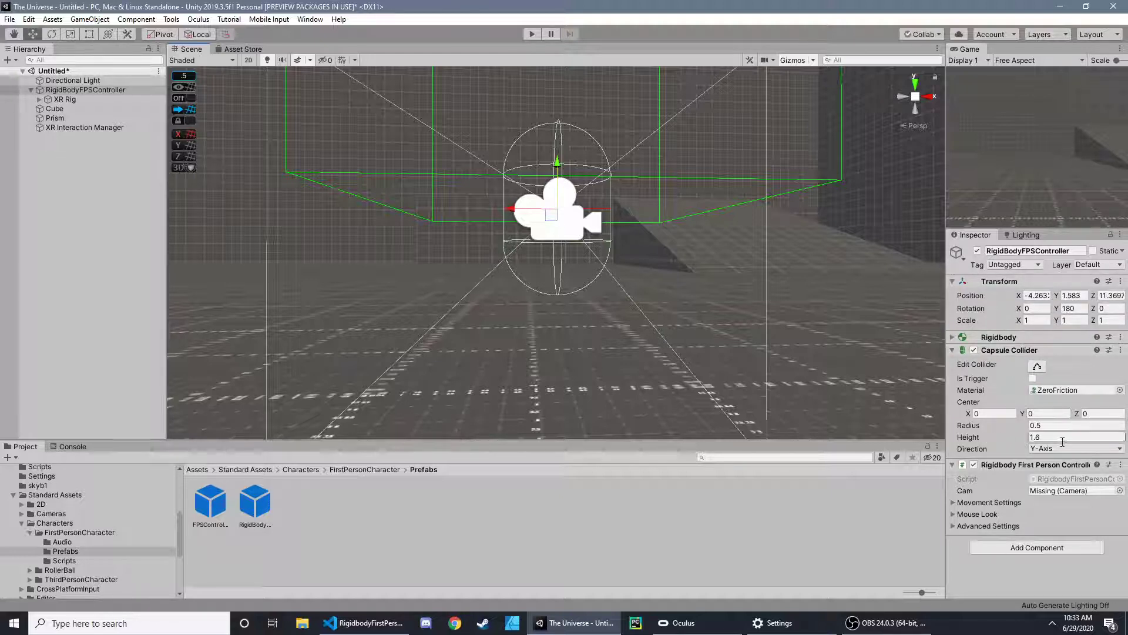
pyautogui.click(78, 101)
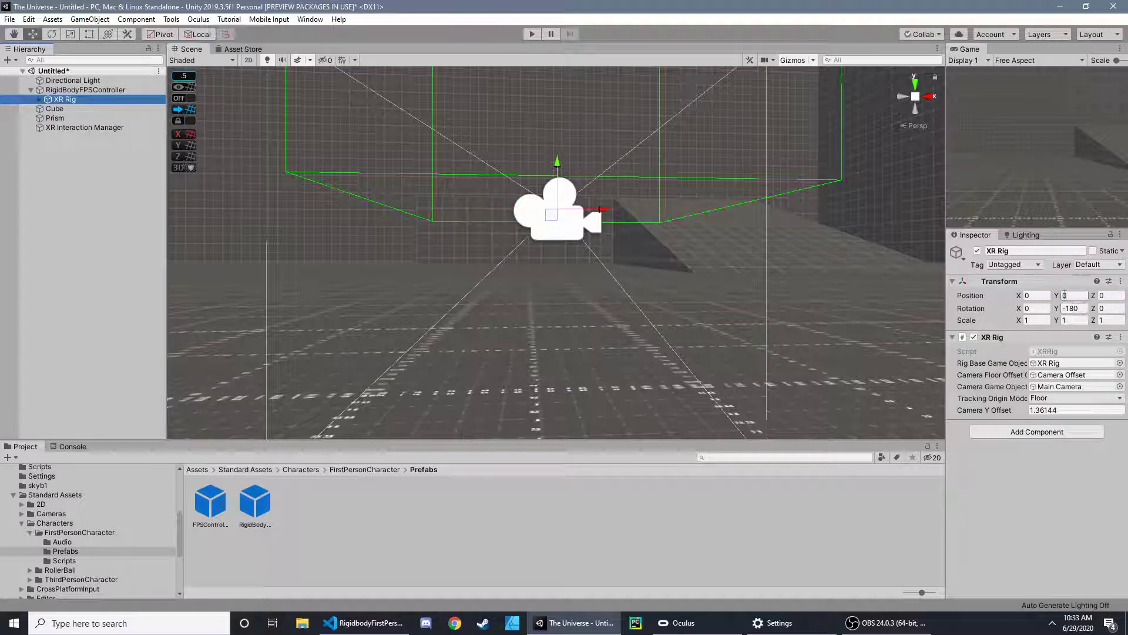
pyautogui.click(76, 89)
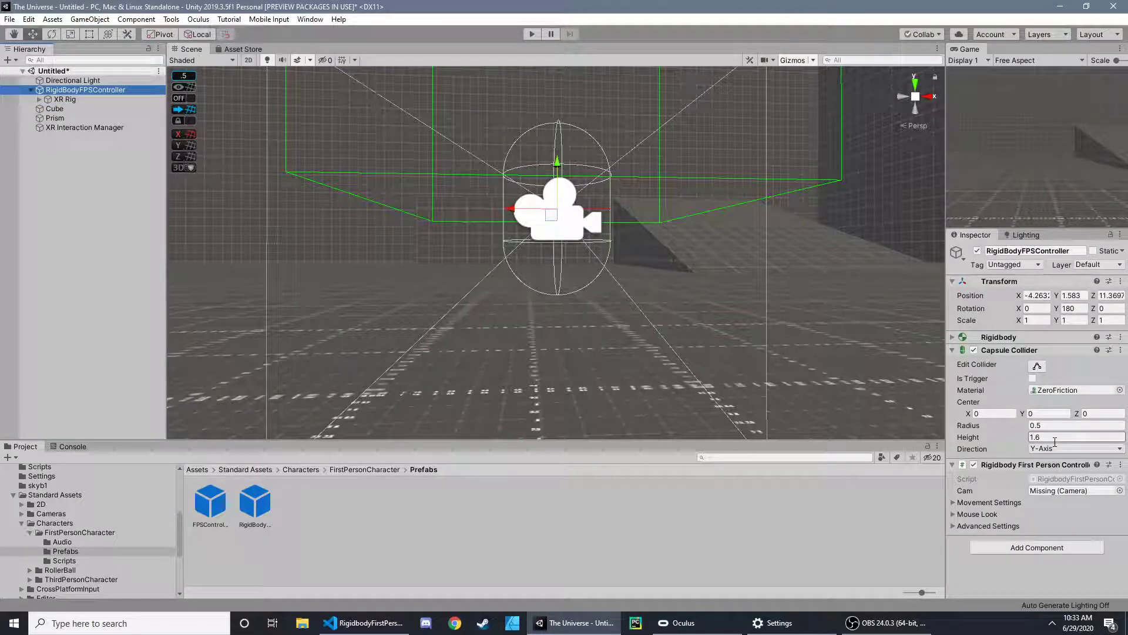
pyautogui.click(64, 100)
pyautogui.click(1064, 296)
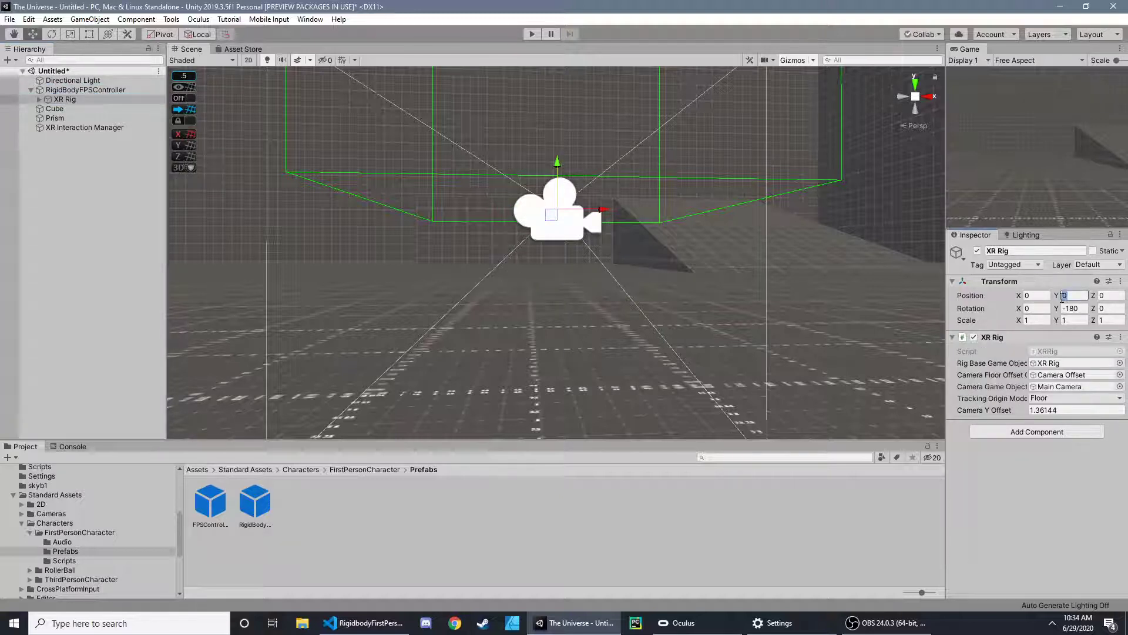
pyautogui.press('BackSpace')
pyautogui.write('-0.8')
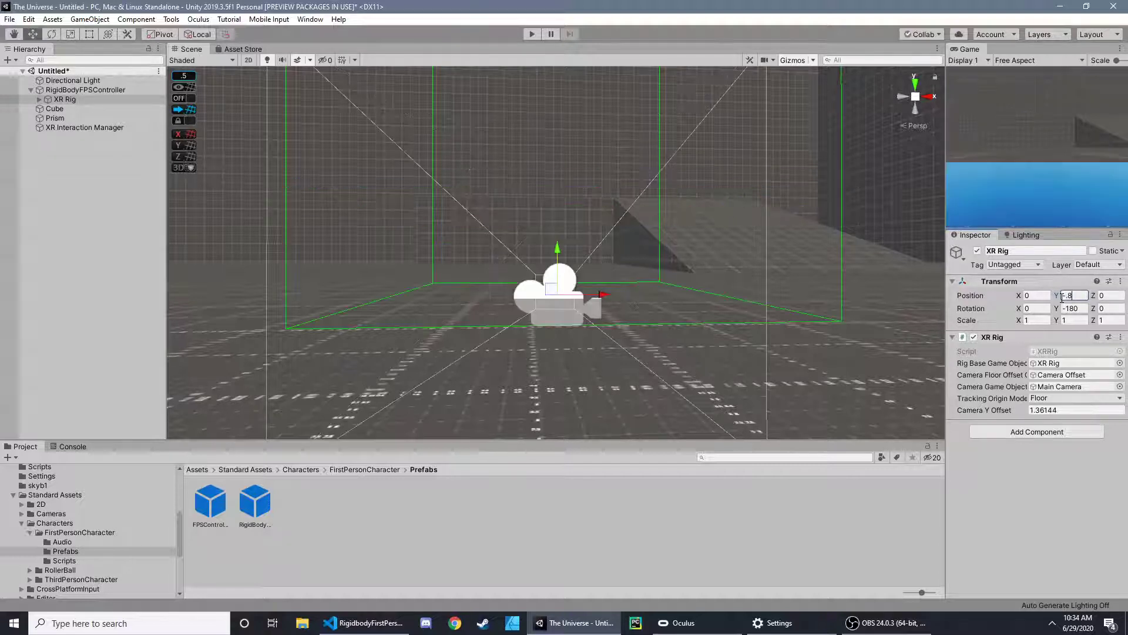
# - Try a capsule collider height of 3 on the RigidBodyFPSController with the XR Rig's local Y position at -1.5
pyautogui.click(82, 90)
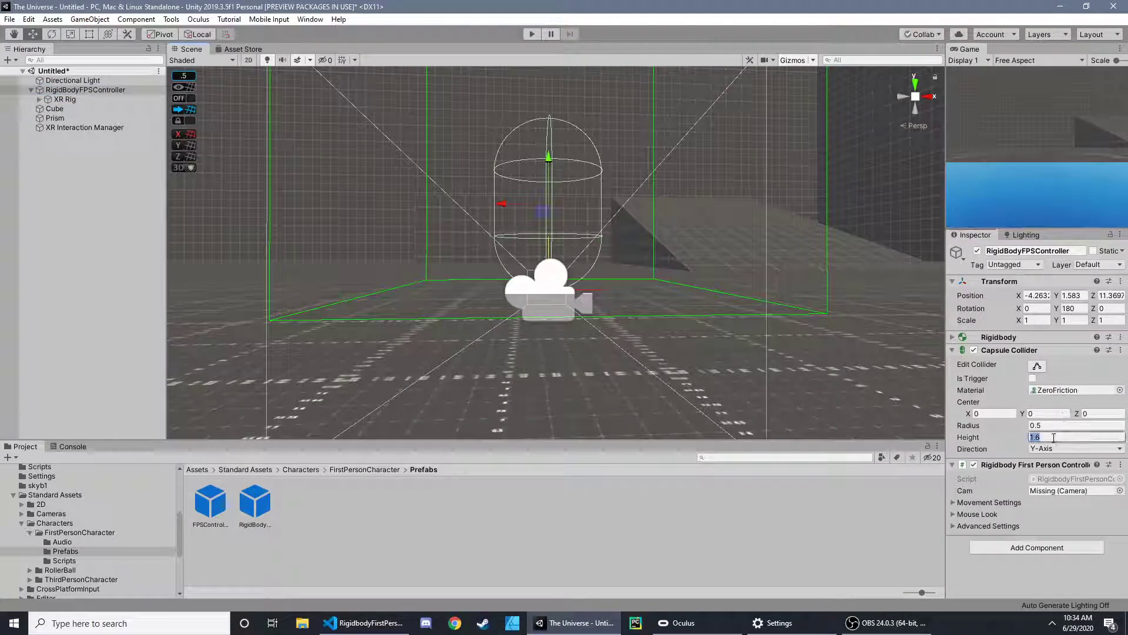
pyautogui.write('3')
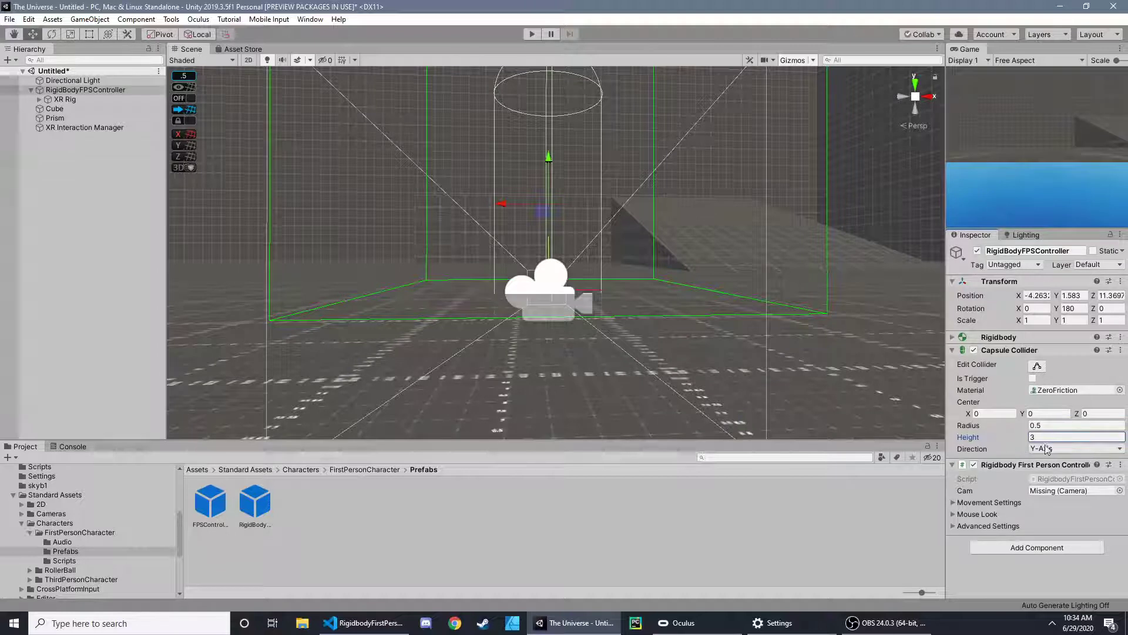
pyautogui.click(72, 100)
pyautogui.click(1081, 296)
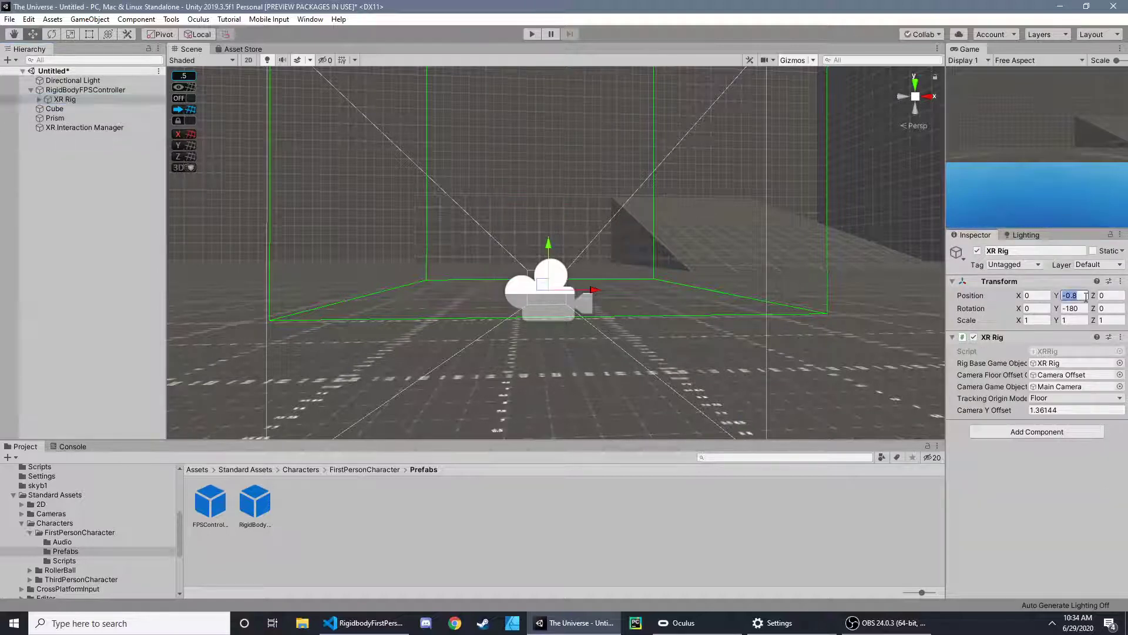
pyautogui.write('-01.5')
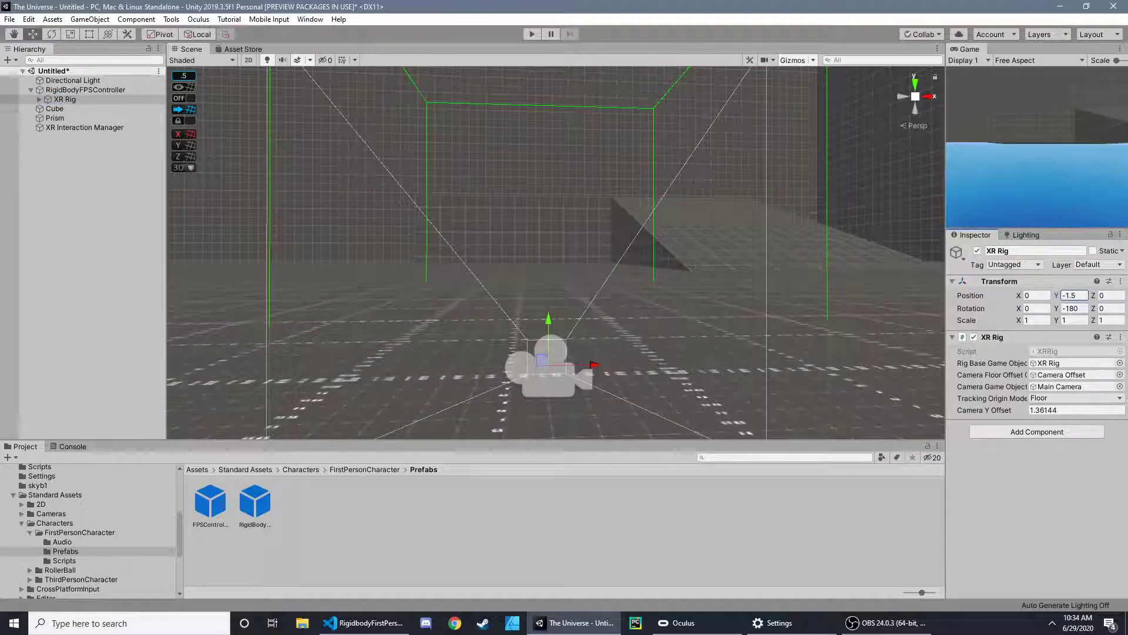
pyautogui.click(88, 92)
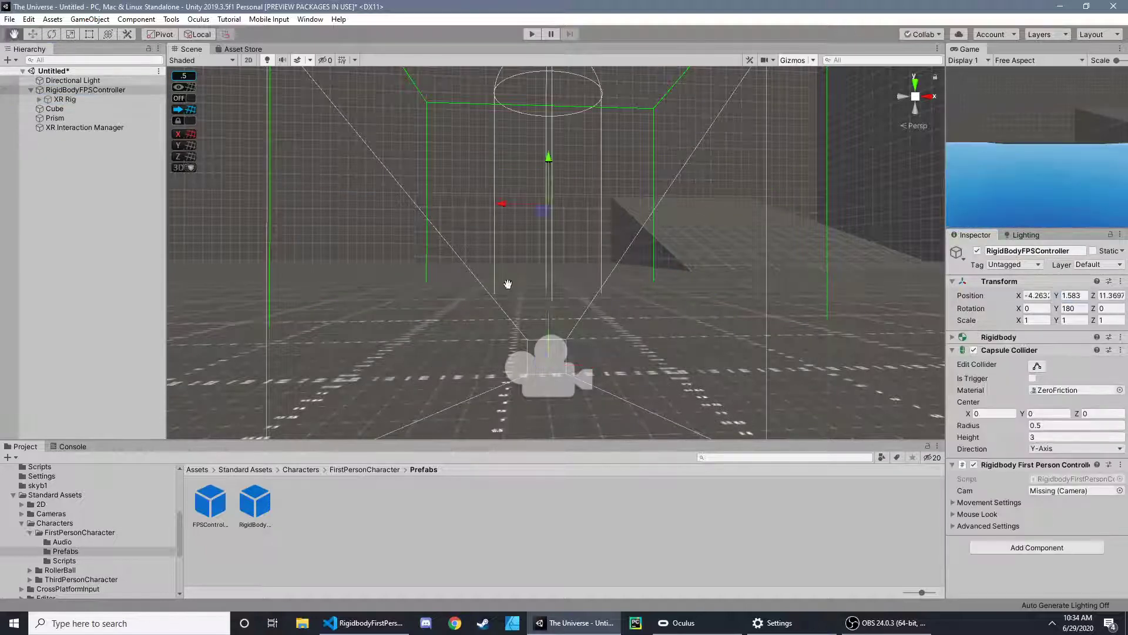
pyautogui.moveTo(507, 286); pyautogui.dragTo(511, 262, button='middle')
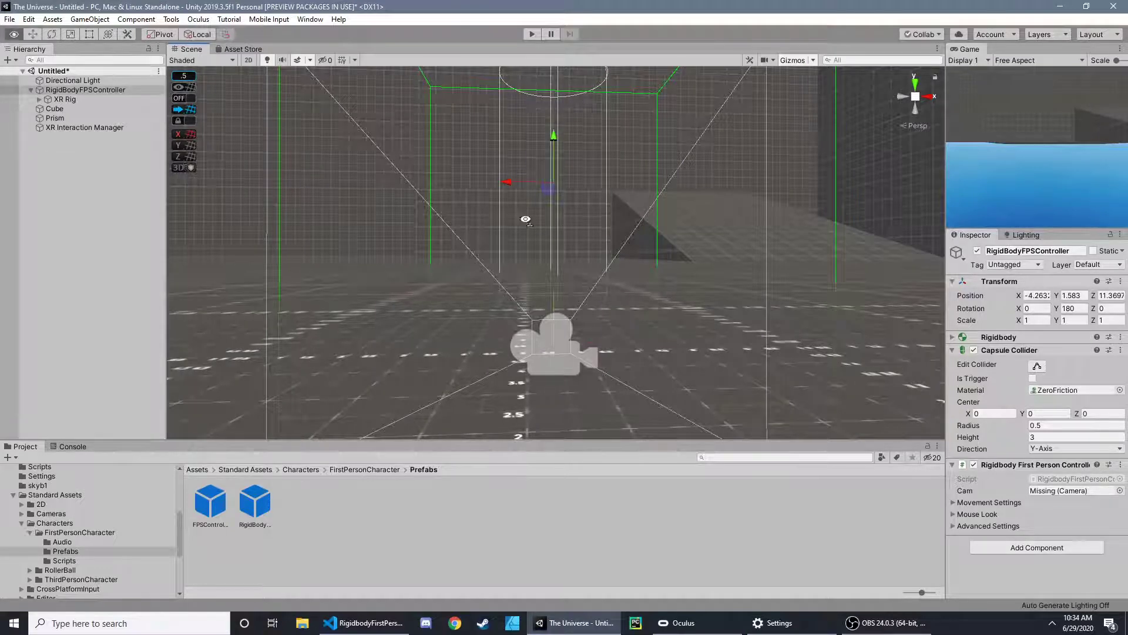
pyautogui.keyDown('alt'); pyautogui.moveTo(526, 219); pyautogui.dragTo(621, 216); pyautogui.keyUp('alt')
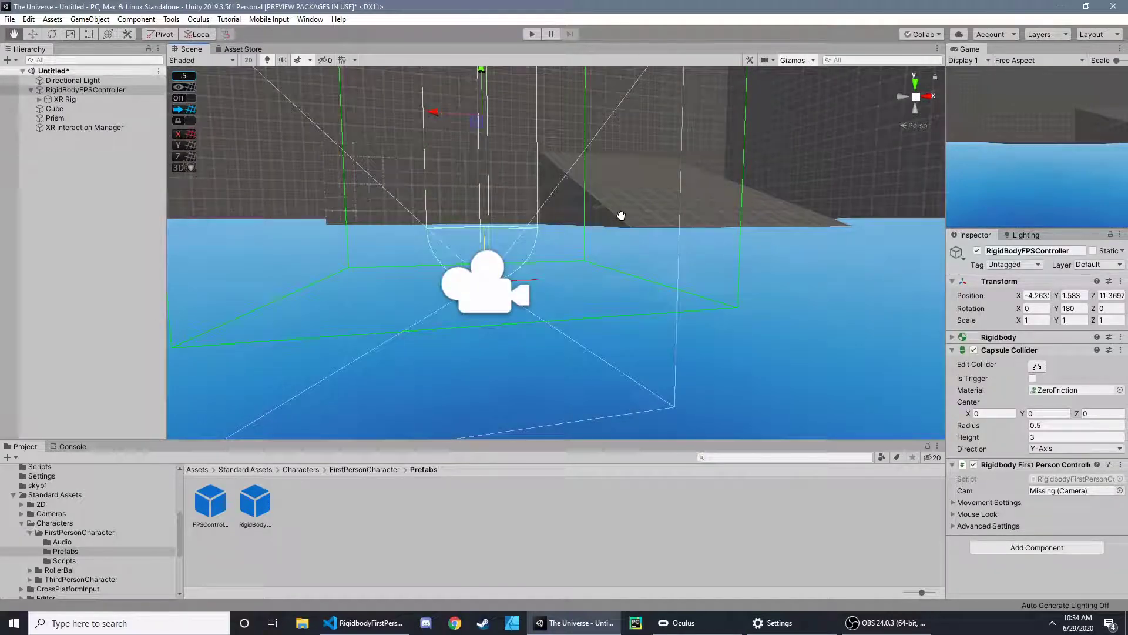
pyautogui.moveTo(621, 216); pyautogui.dragTo(610, 244, button='middle')
# - Undo the trial changes to the capsule collider's height and the XR Rig's local Y position
pyautogui.hotkey('ctrl', 'z')
pyautogui.hotkey('ctrl', 'z')
pyautogui.hotkey('ctrl', 'z')
pyautogui.hotkey('ctrl', 'z')
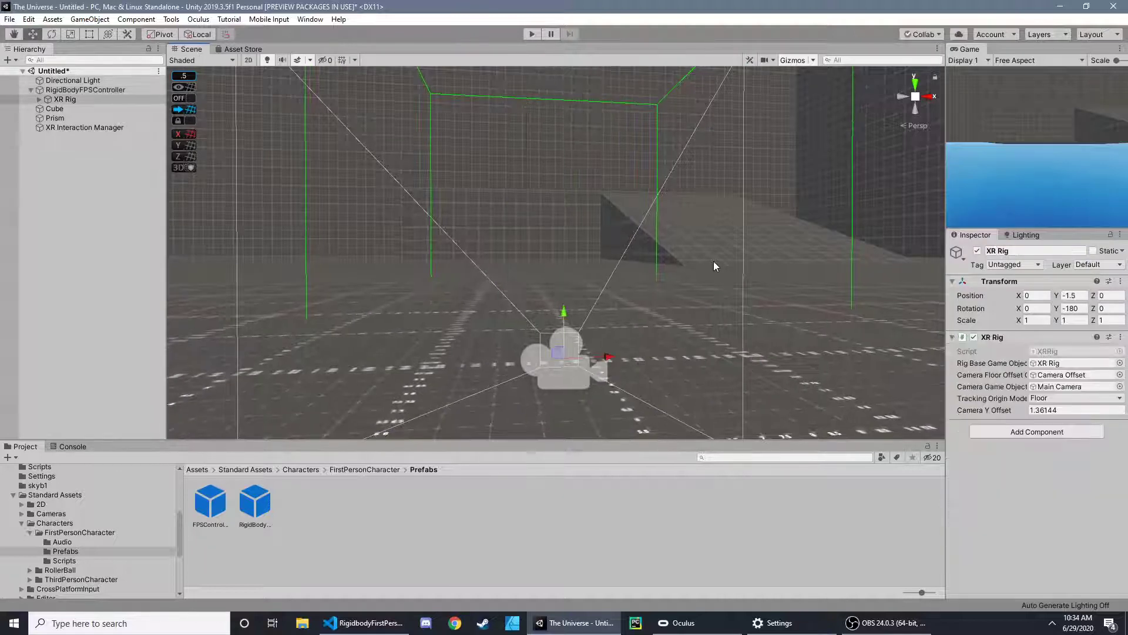
pyautogui.keyDown('alt'); pyautogui.moveTo(704, 263); pyautogui.dragTo(590, 252); pyautogui.keyUp('alt')
pyautogui.scroll(3, 672, 237)
pyautogui.moveTo(589, 252); pyautogui.dragTo(657, 175, button='right')
pyautogui.click(665, 122)
pyautogui.moveTo(666, 122); pyautogui.dragTo(337, 101, button='right')
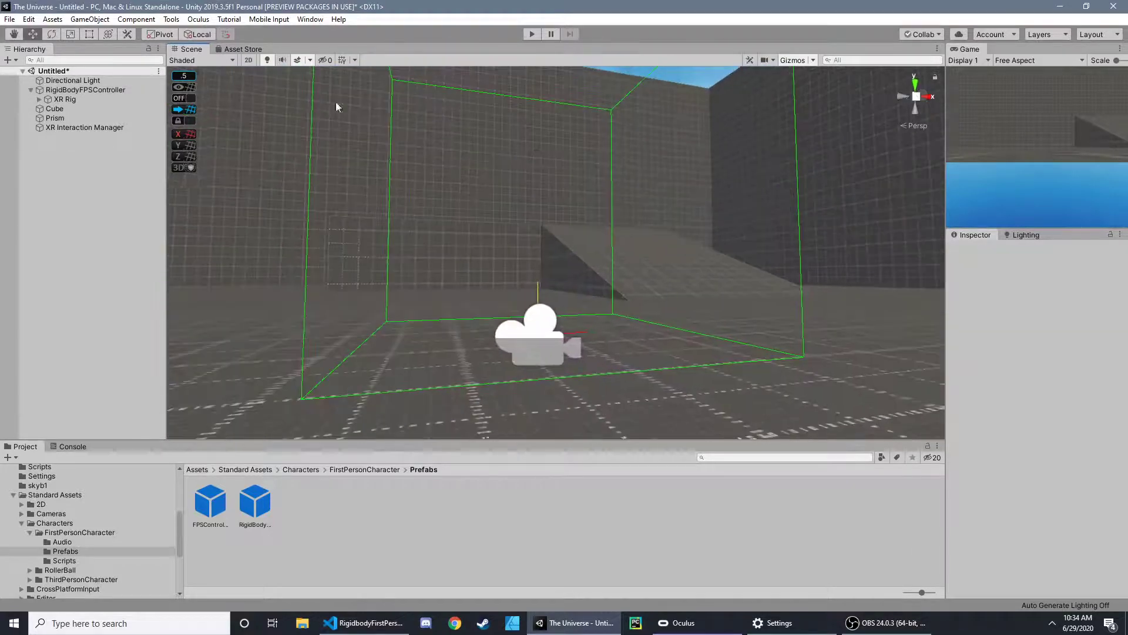
# - Examine the Movement, Advanced and Mouse Look settings of the RigidBodyFPSController's Rigidbody First Person Controller component
pyautogui.click(73, 88)
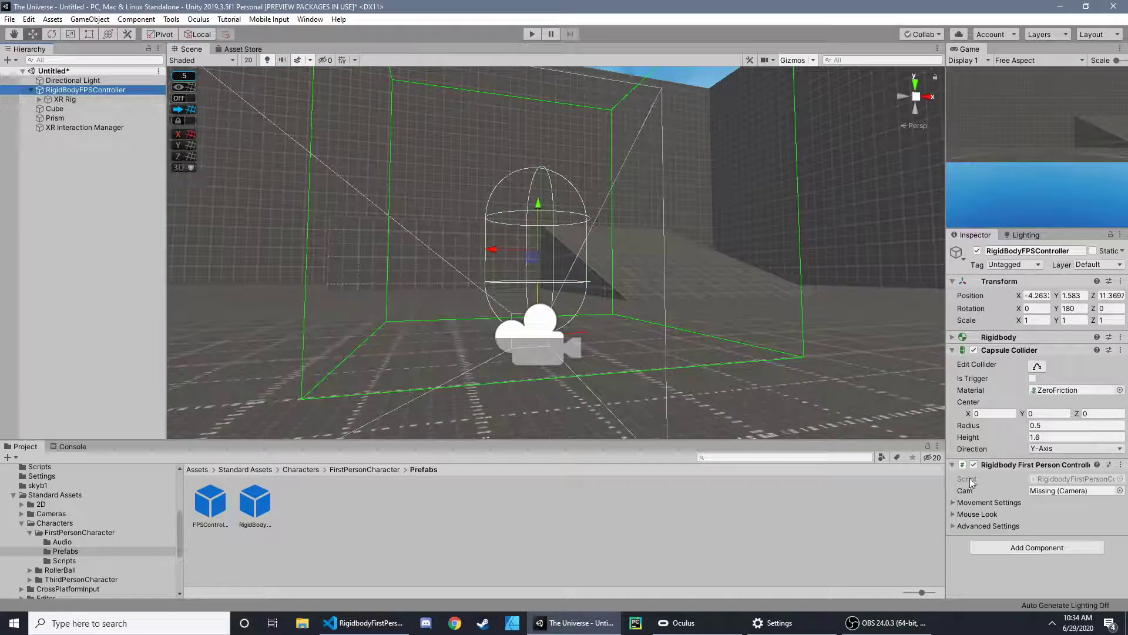
pyautogui.click(953, 502)
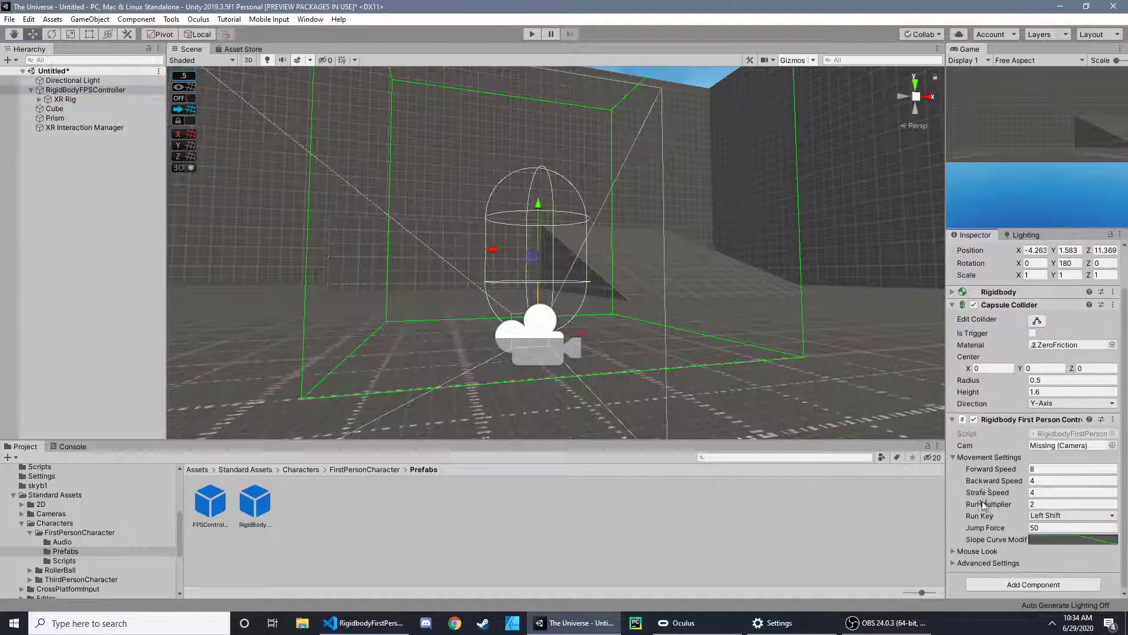
pyautogui.click(970, 563)
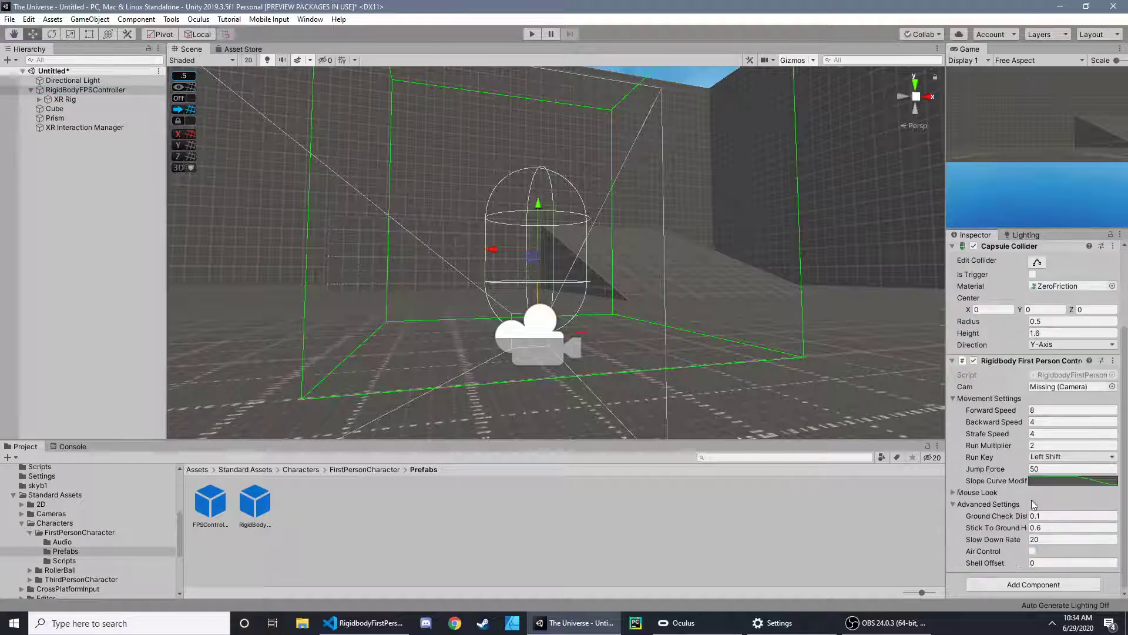
pyautogui.click(985, 504)
pyautogui.click(982, 458)
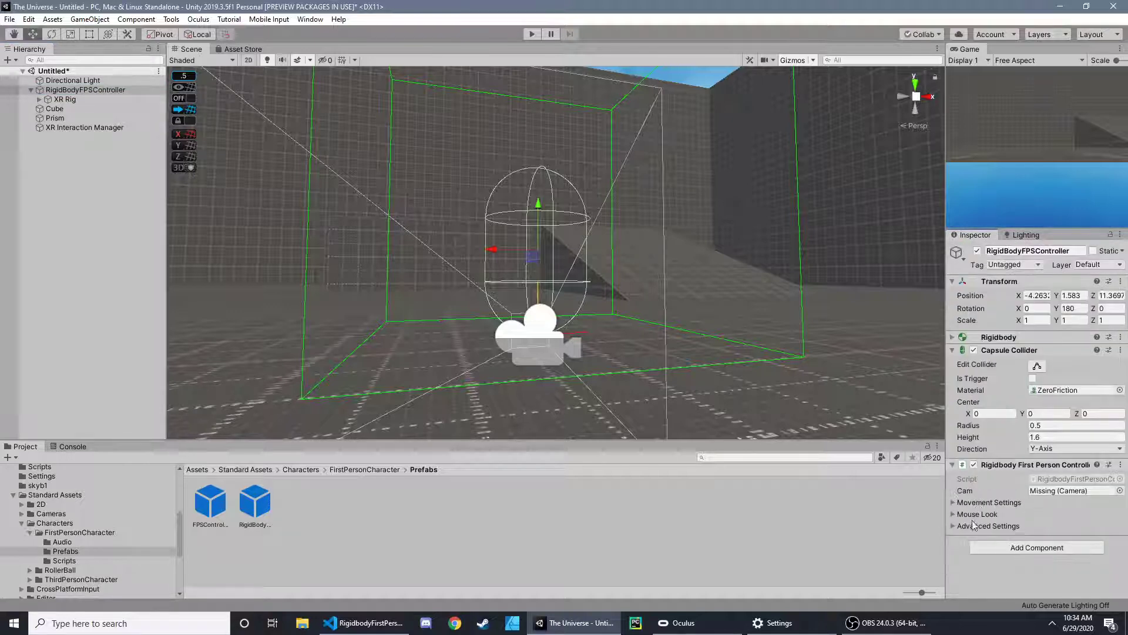
pyautogui.click(975, 469)
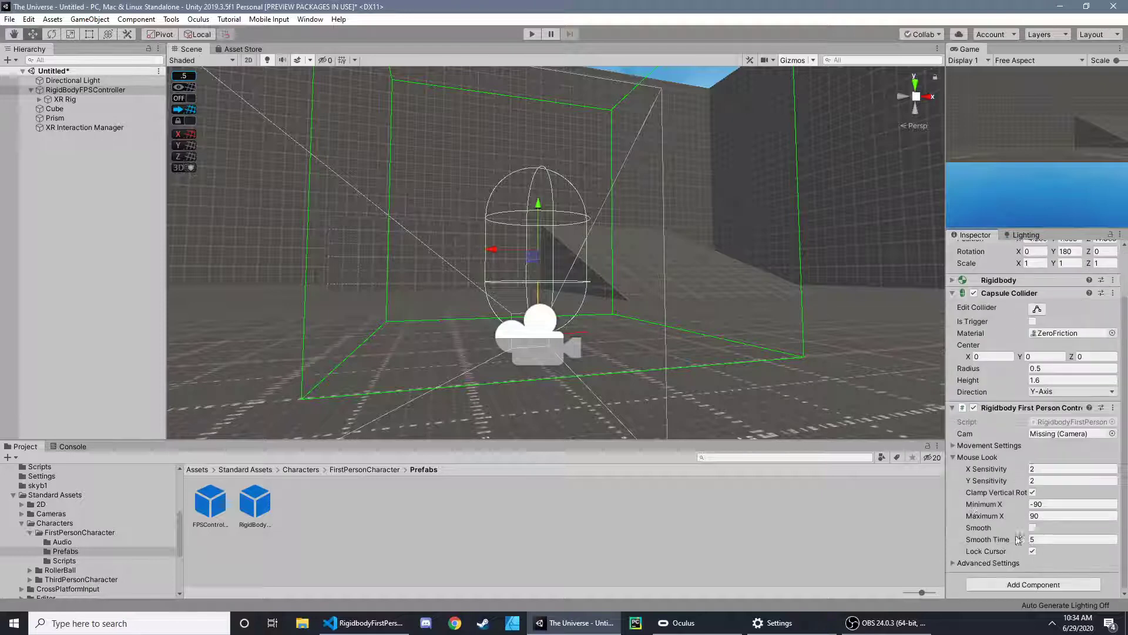
pyautogui.click(978, 457)
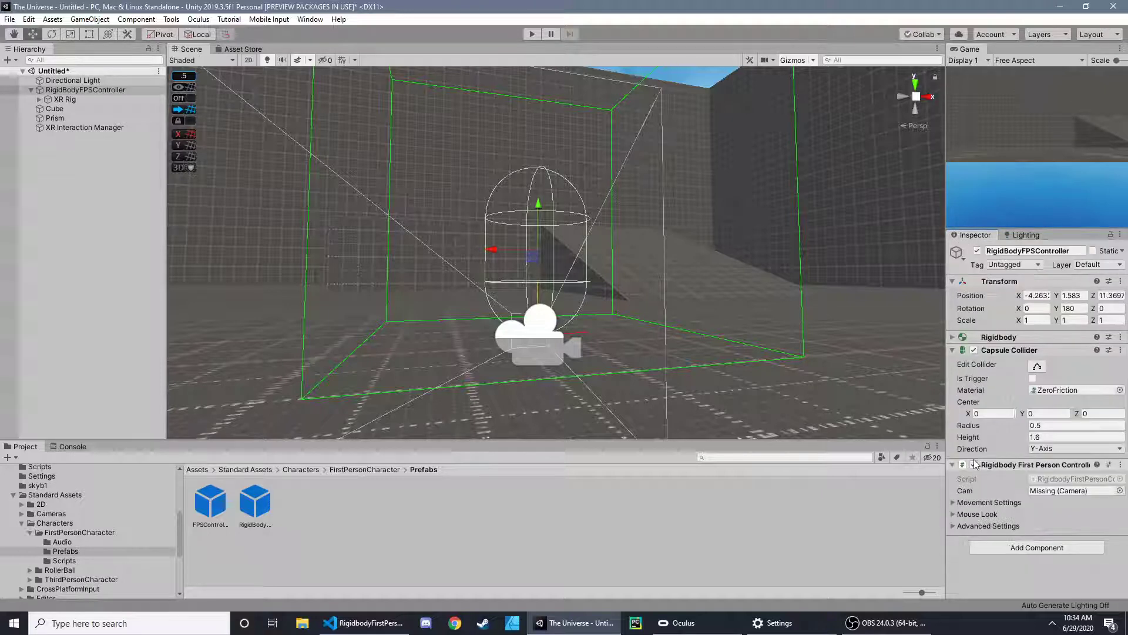
# - Open the component's RigidbodyFirstPersonController script in Visual Studio Code and go to its public field declarations
pyautogui.doubleClick(1062, 476)
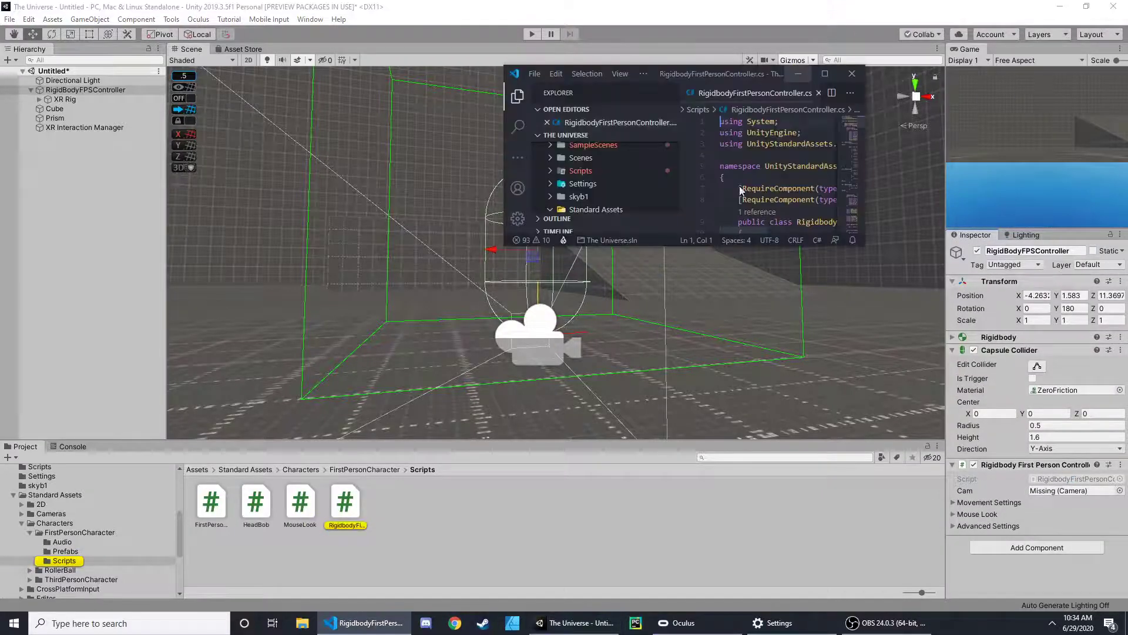
pyautogui.click(827, 74)
pyautogui.scroll(-3, 710, 145)
pyautogui.scroll(3, 710, 144)
pyautogui.scroll(-3, 419, 329)
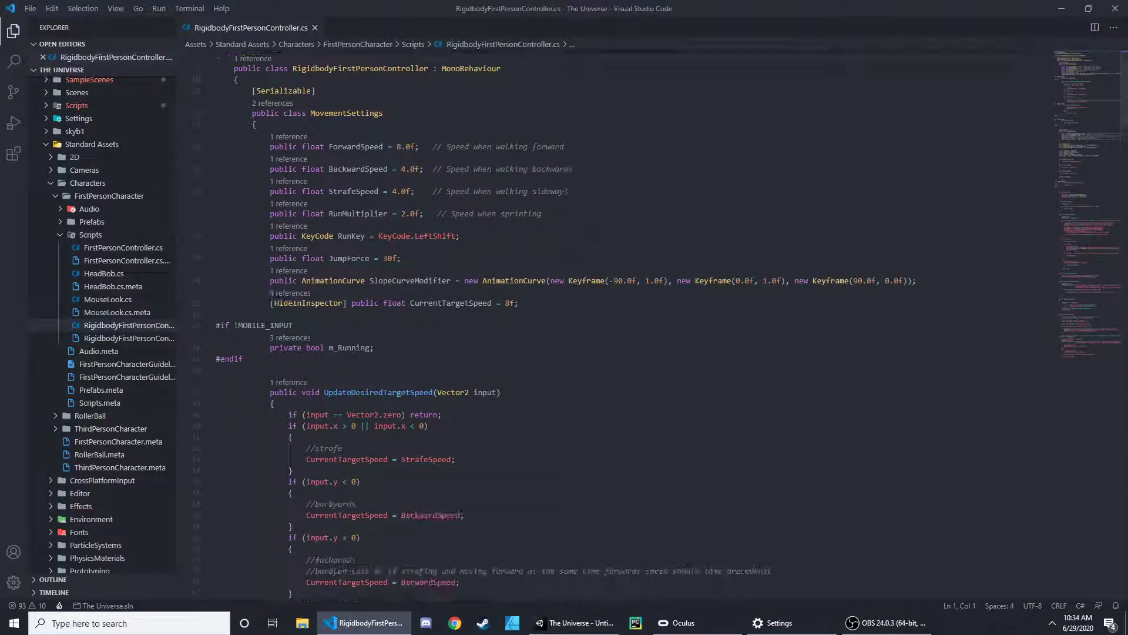
pyautogui.scroll(-9, 505, 397)
pyautogui.scroll(-5, 505, 397)
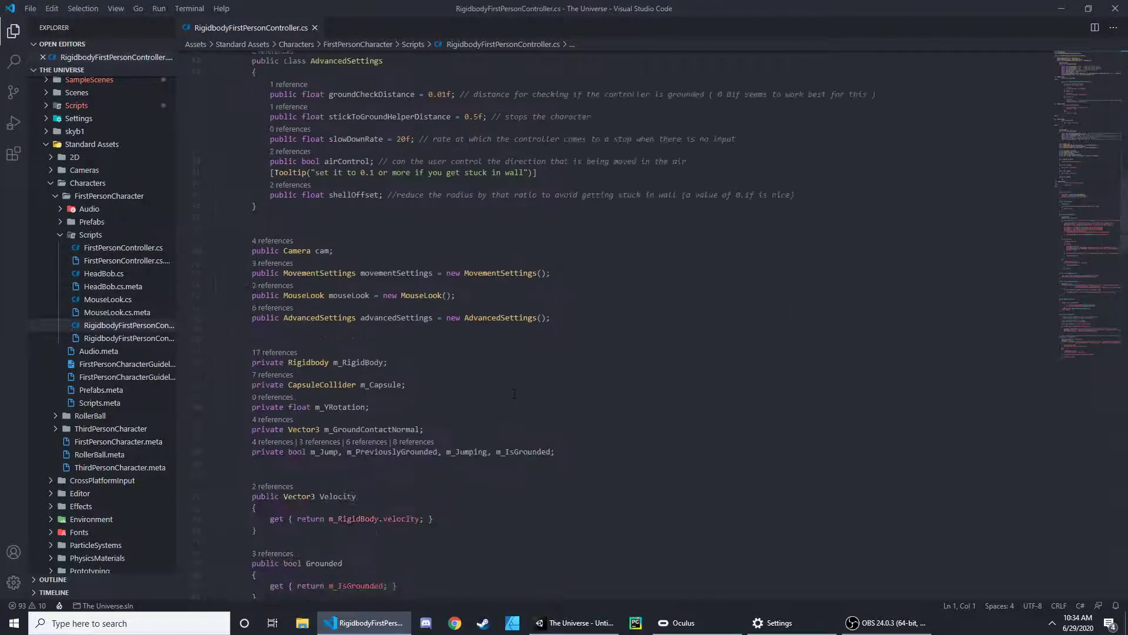
# - Delete the public MouseLook mouseLook field declaration, including its empty line
pyautogui.moveTo(457, 236); pyautogui.dragTo(243, 233)
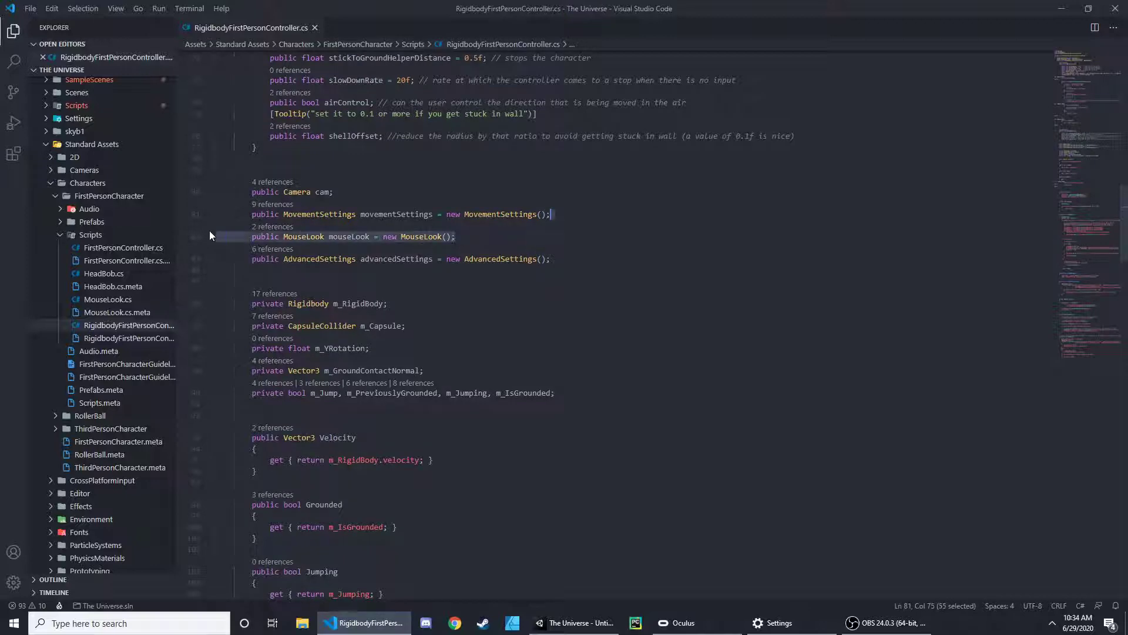
pyautogui.press('BackSpace')
pyautogui.press('BackSpace')
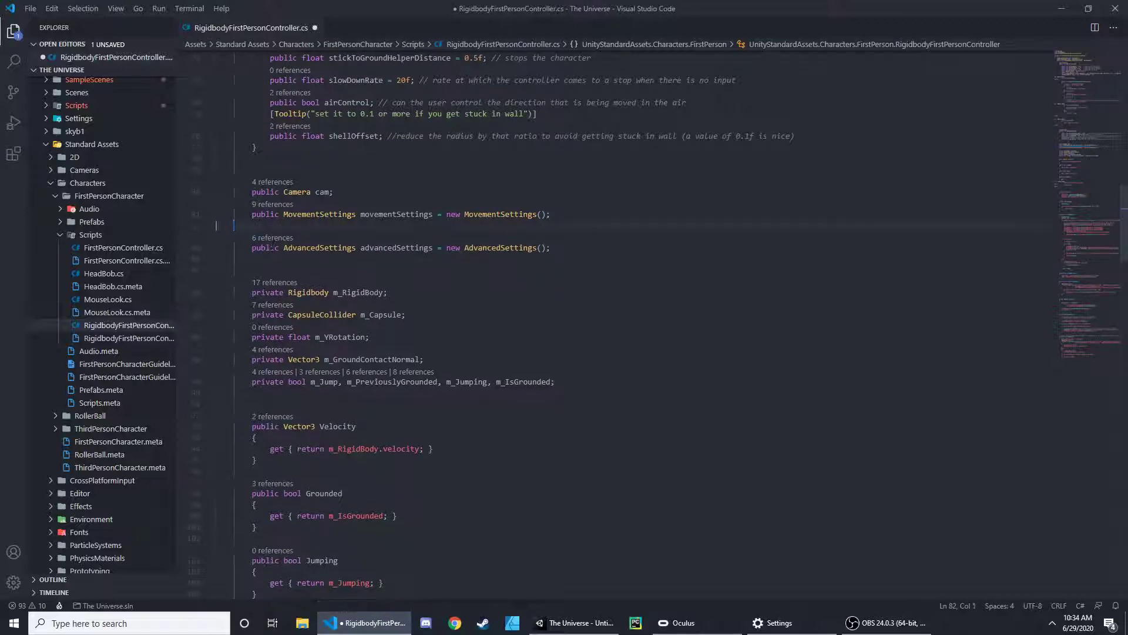
pyautogui.press('BackSpace')
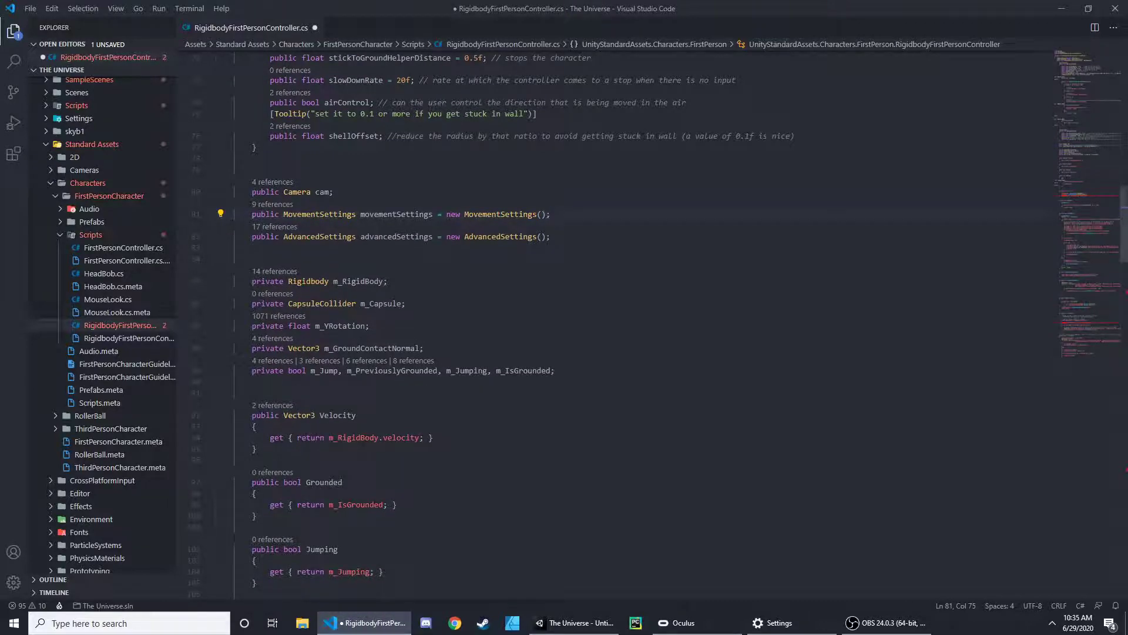
# - Remove the mouseLook.Init call from the Start method
pyautogui.scroll(-12, 498, 372)
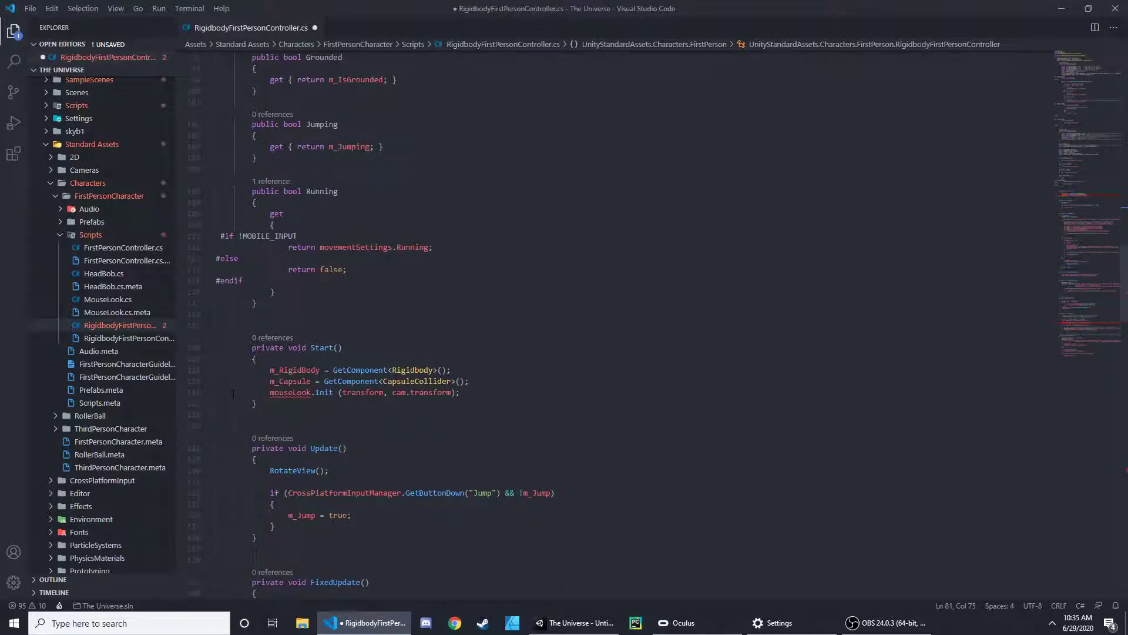
pyautogui.moveTo(463, 394); pyautogui.dragTo(248, 394)
pyautogui.press('BackSpace')
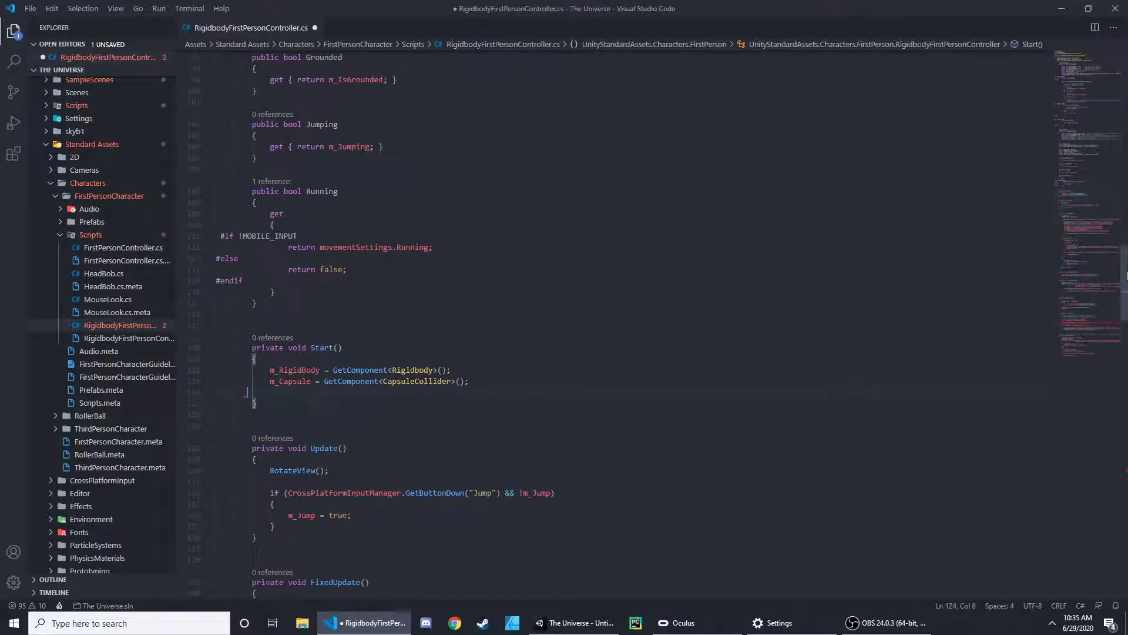
# - Delete the entire RotateView method above GroundCheck and save the script
pyautogui.moveTo(1126, 277); pyautogui.dragTo(1127, 449)
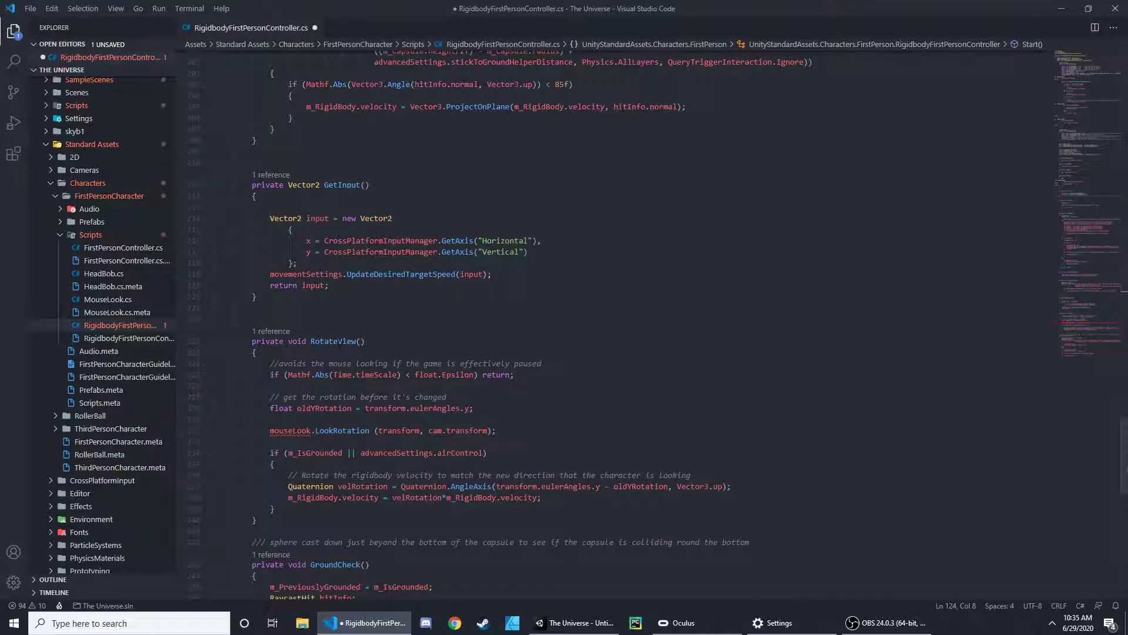
pyautogui.moveTo(231, 319); pyautogui.dragTo(337, 520)
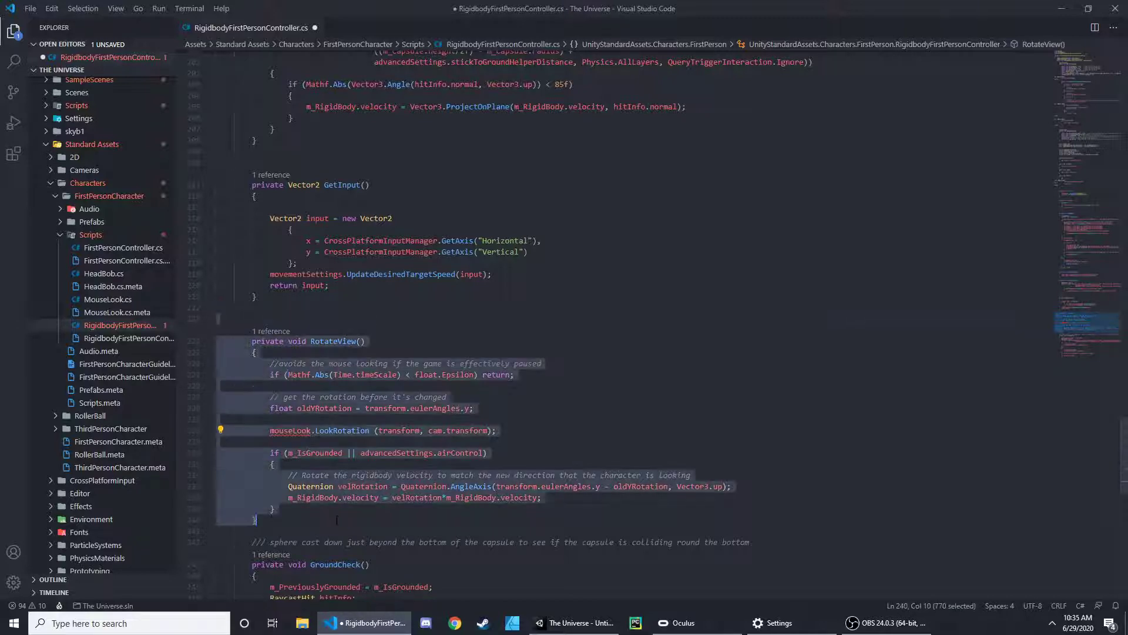
pyautogui.press('BackSpace')
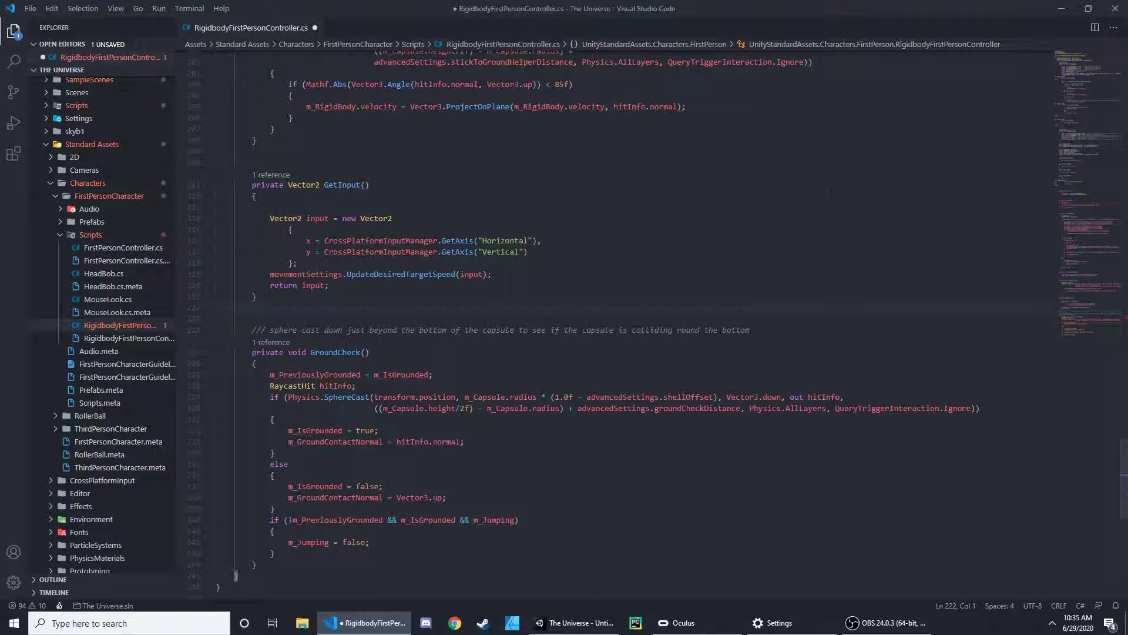
pyautogui.hotkey('ctrl', 's')
# - Remove the RotateView() call from the Update method
pyautogui.scroll(20, 1110, 316)
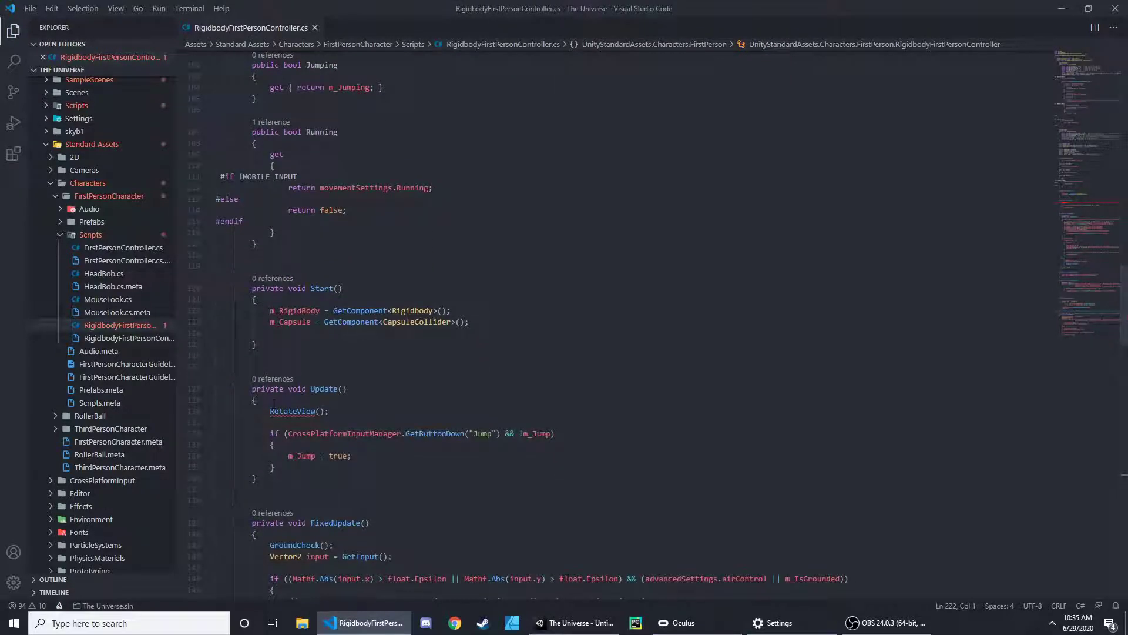
pyautogui.moveTo(310, 418); pyautogui.dragTo(228, 411)
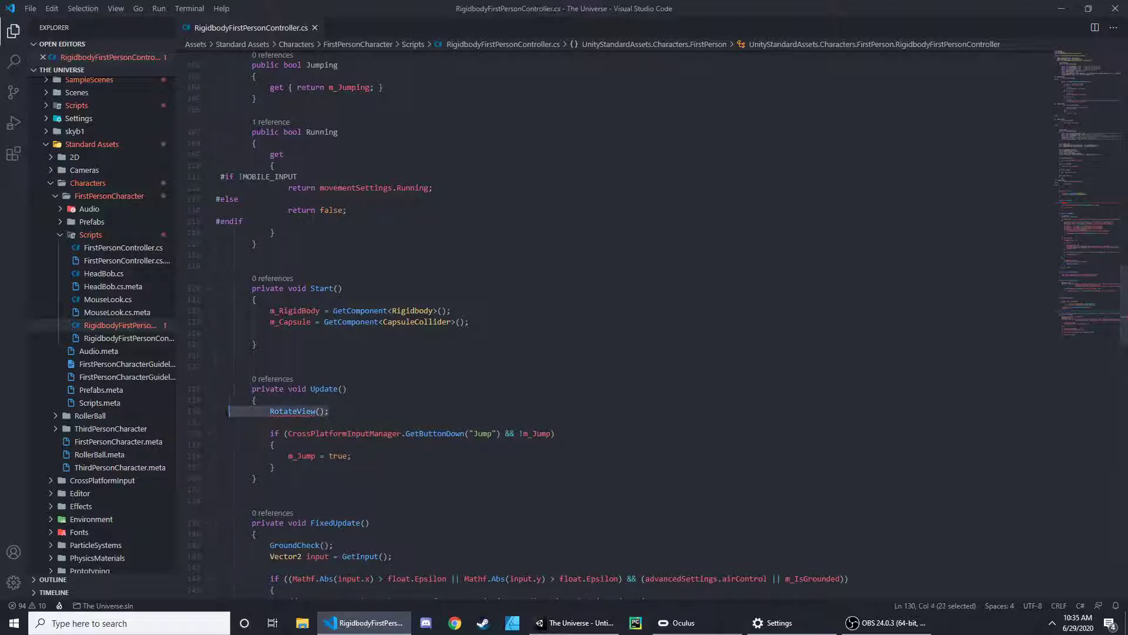
pyautogui.press('BackSpace')
pyautogui.press('BackSpace')
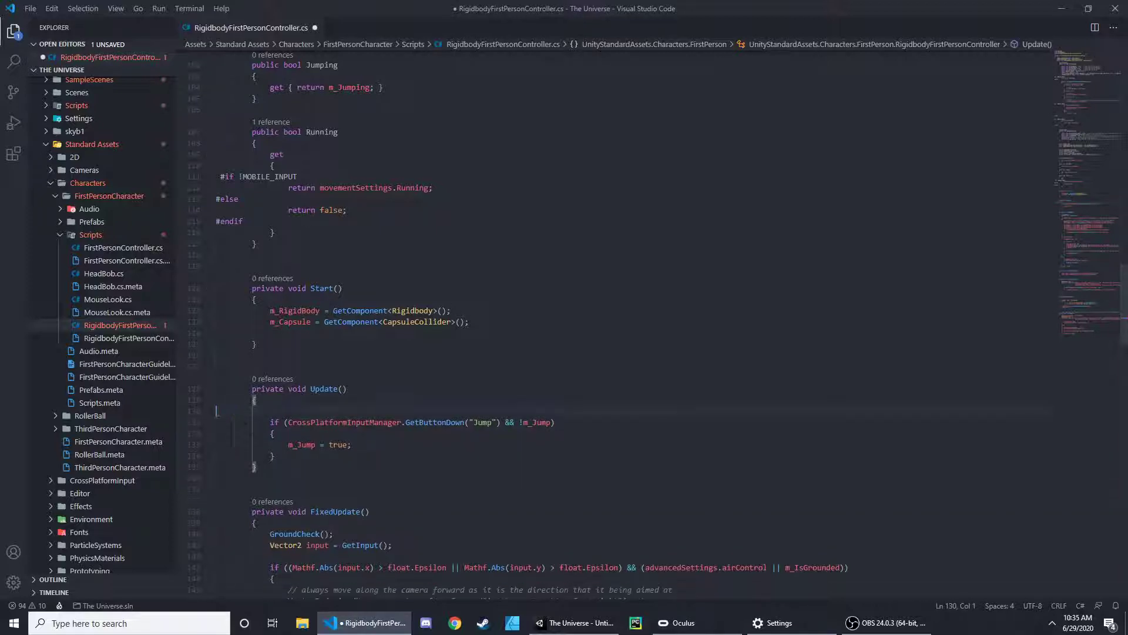
# - Save the edited controller script and switch to Unity
pyautogui.hotkey('ctrl', 's')
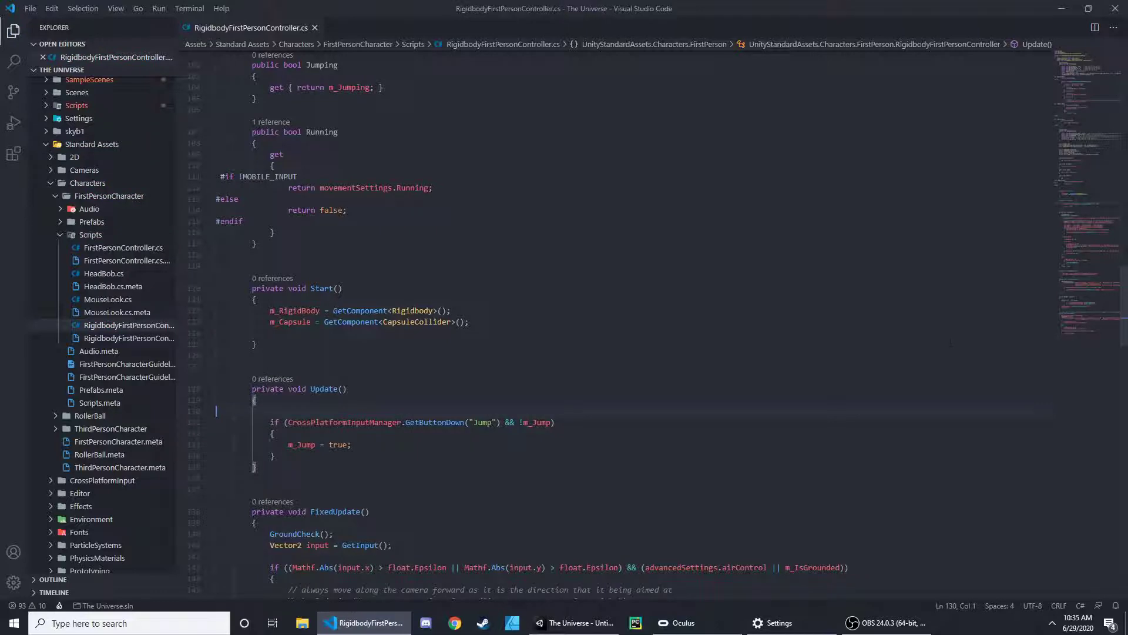
pyautogui.scroll(10, 951, 342)
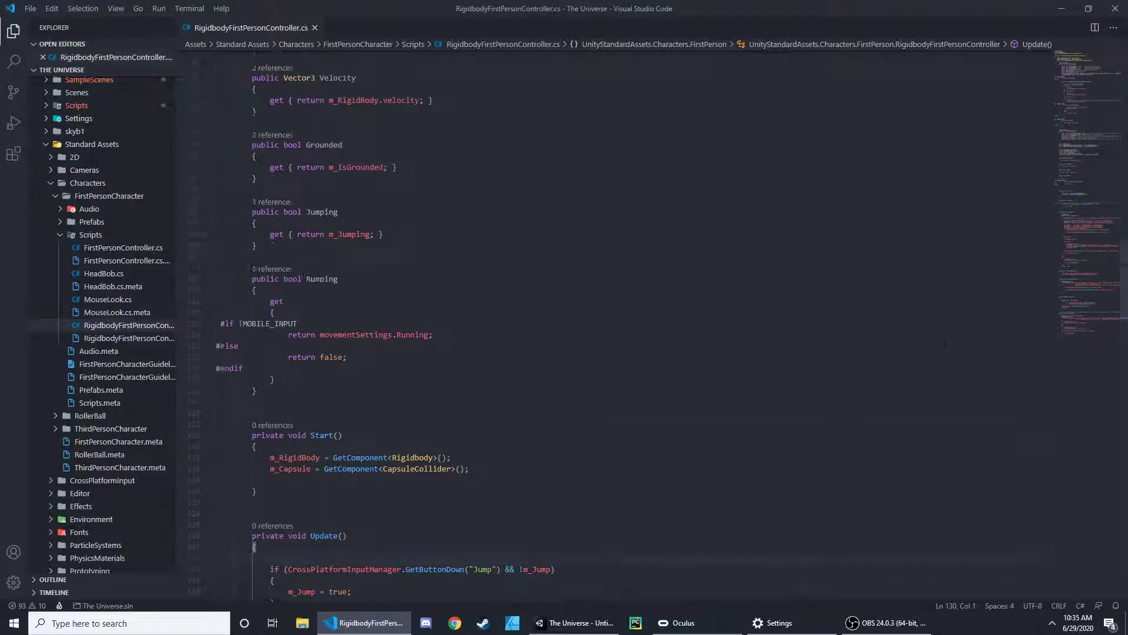
pyautogui.click(1066, 7)
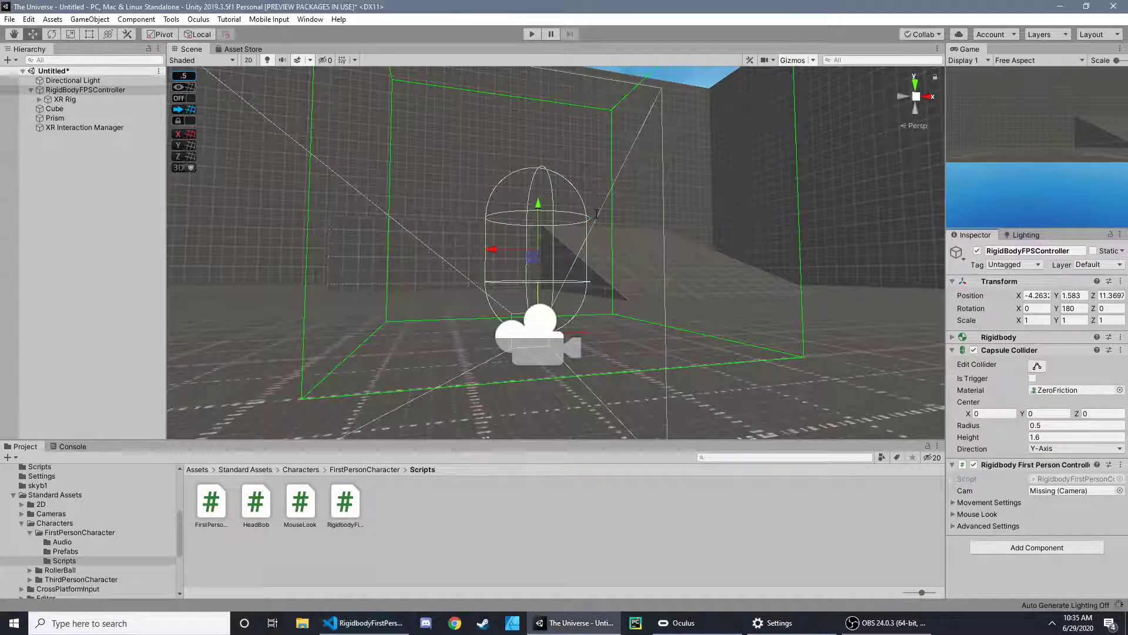
# - Examine how the XR Rig's camera sits within the RigidBodyFPSController's capsule in the scene from several angles
pyautogui.click(672, 267)
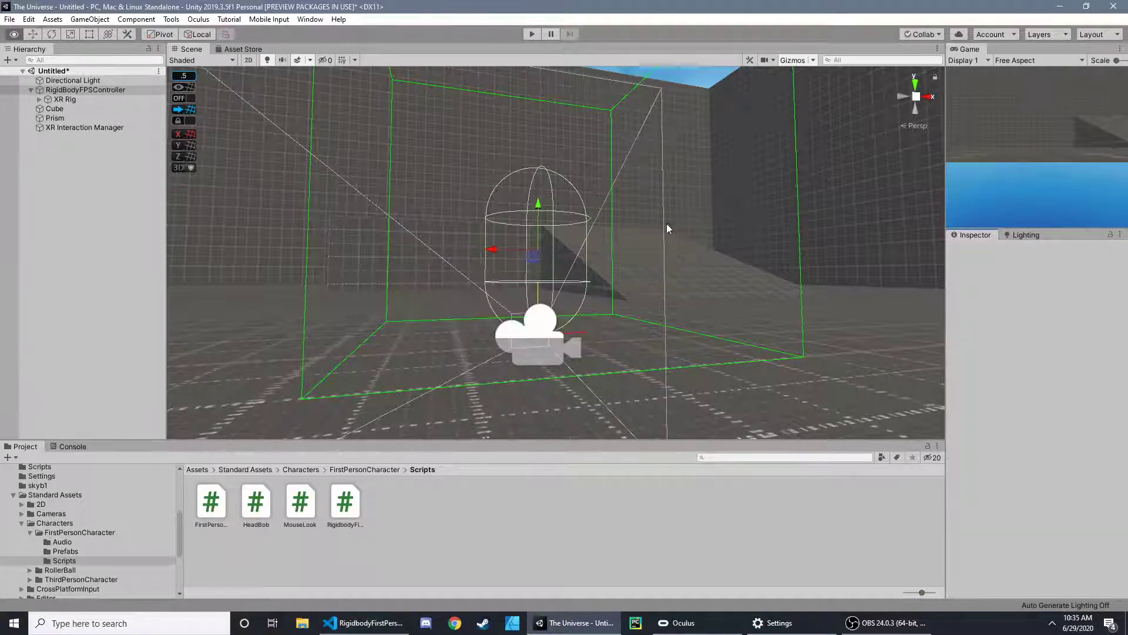
pyautogui.moveTo(667, 224); pyautogui.dragTo(645, 237, button='right')
pyautogui.moveTo(644, 237); pyautogui.dragTo(586, 284, button='middle')
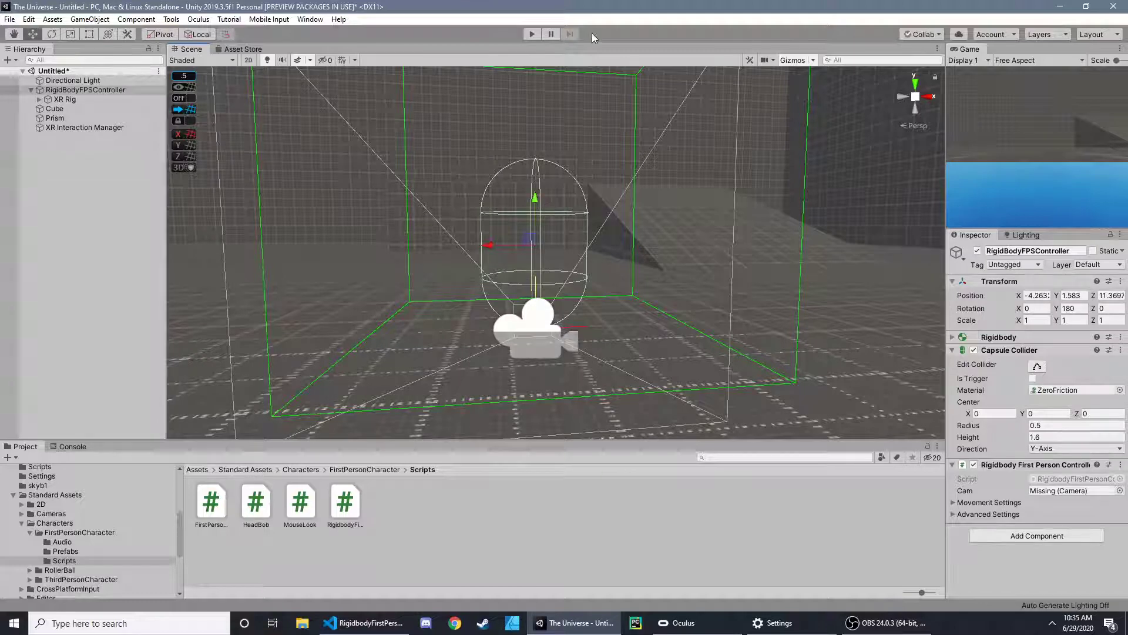
pyautogui.moveTo(545, 202); pyautogui.dragTo(629, 200, button='right')
pyautogui.moveTo(749, 201); pyautogui.dragTo(795, 193, button='right')
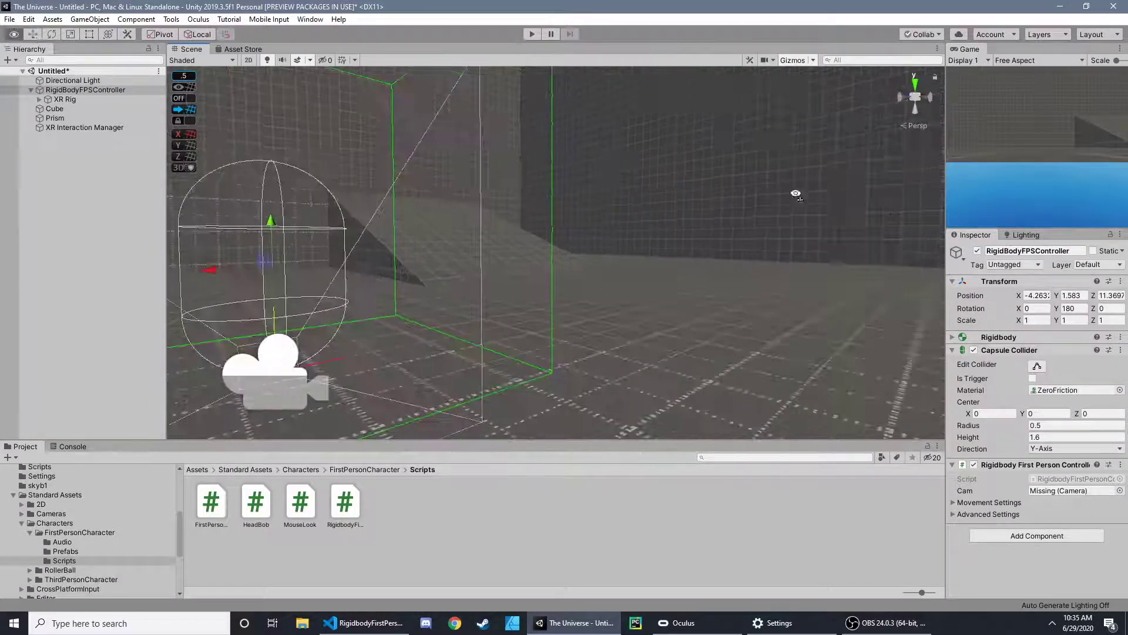
pyautogui.moveTo(865, 186); pyautogui.dragTo(705, 193, button='right')
pyautogui.moveTo(705, 194); pyautogui.dragTo(654, 181)
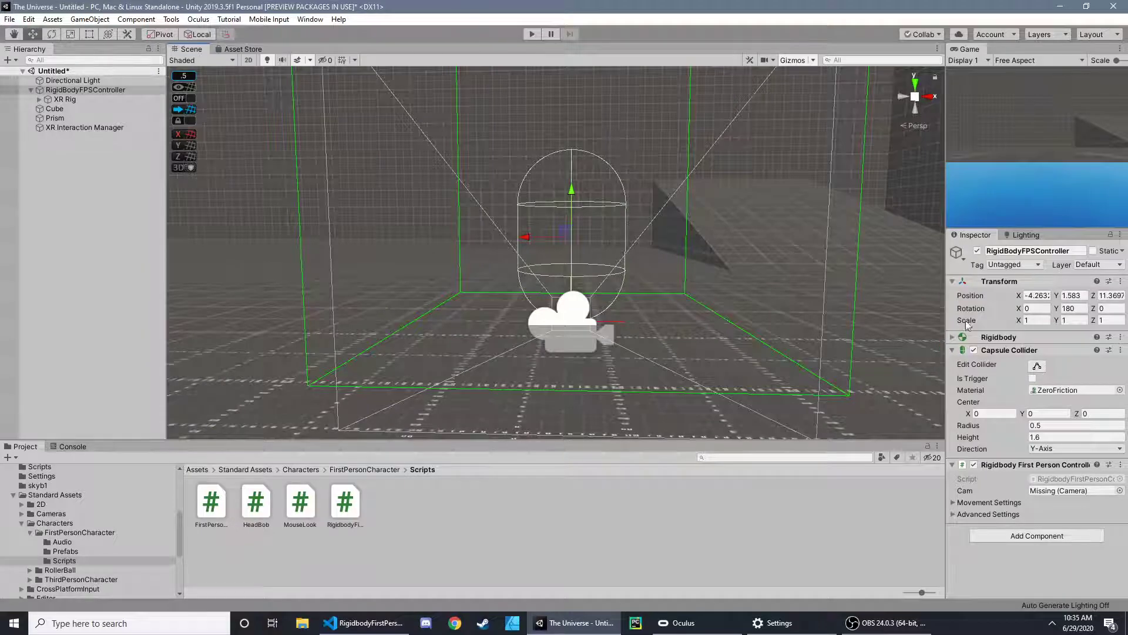
pyautogui.moveTo(671, 283); pyautogui.dragTo(651, 247)
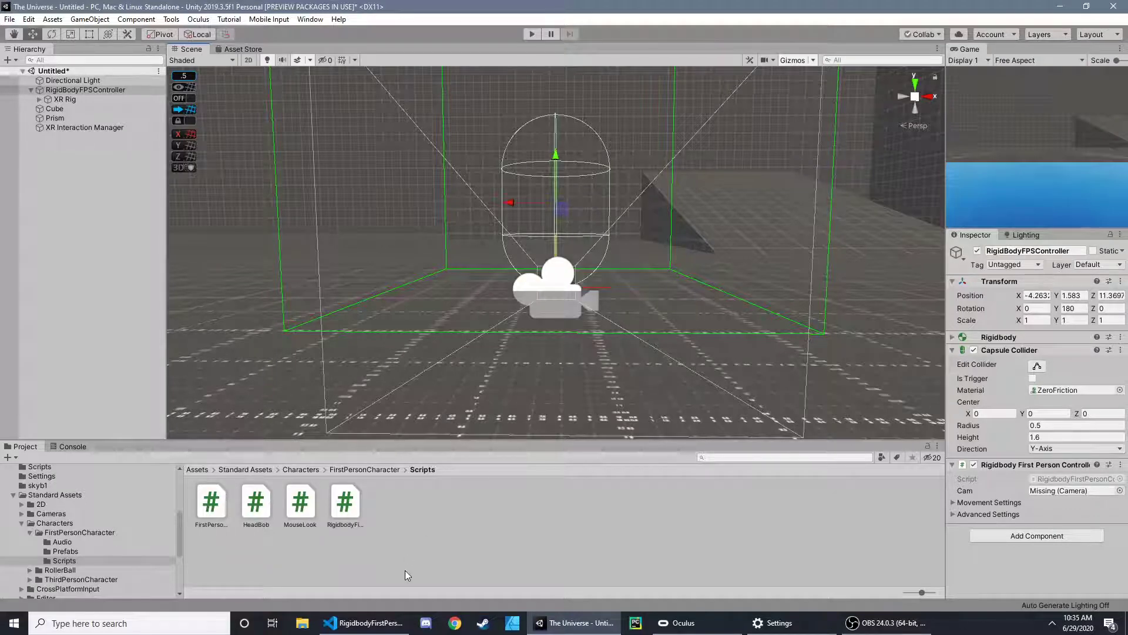
# - In Visual Studio Code, declare a public Transform movementDirection field directly below the cam declaration and save the script
pyautogui.click(364, 623)
pyautogui.scroll(-8, 522, 480)
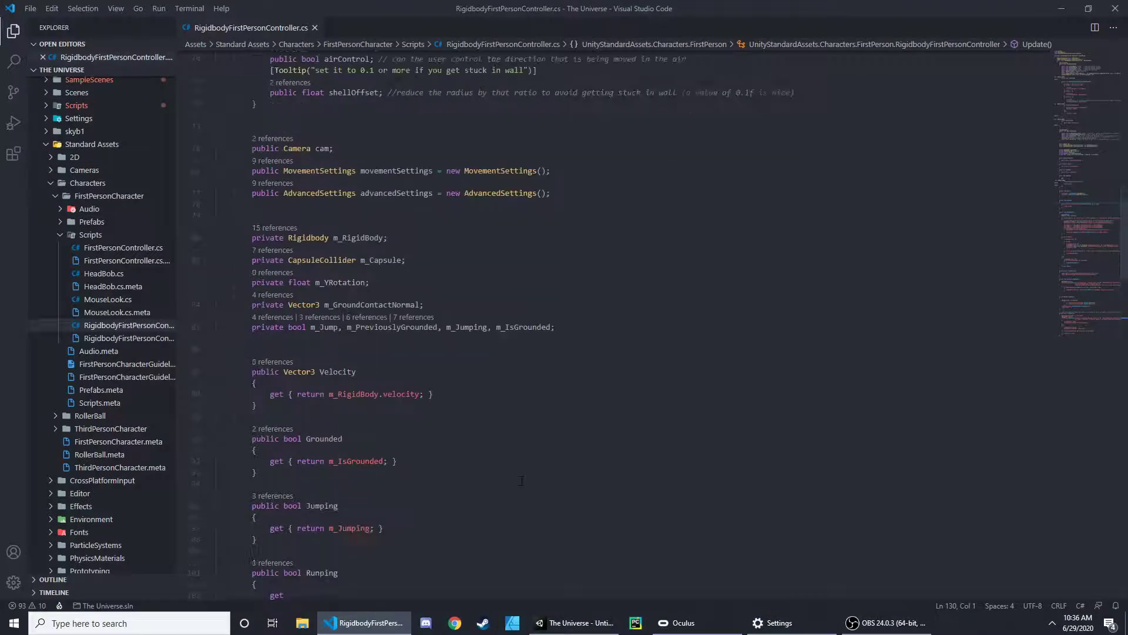
pyautogui.scroll(5, 522, 480)
pyautogui.scroll(-1, 521, 422)
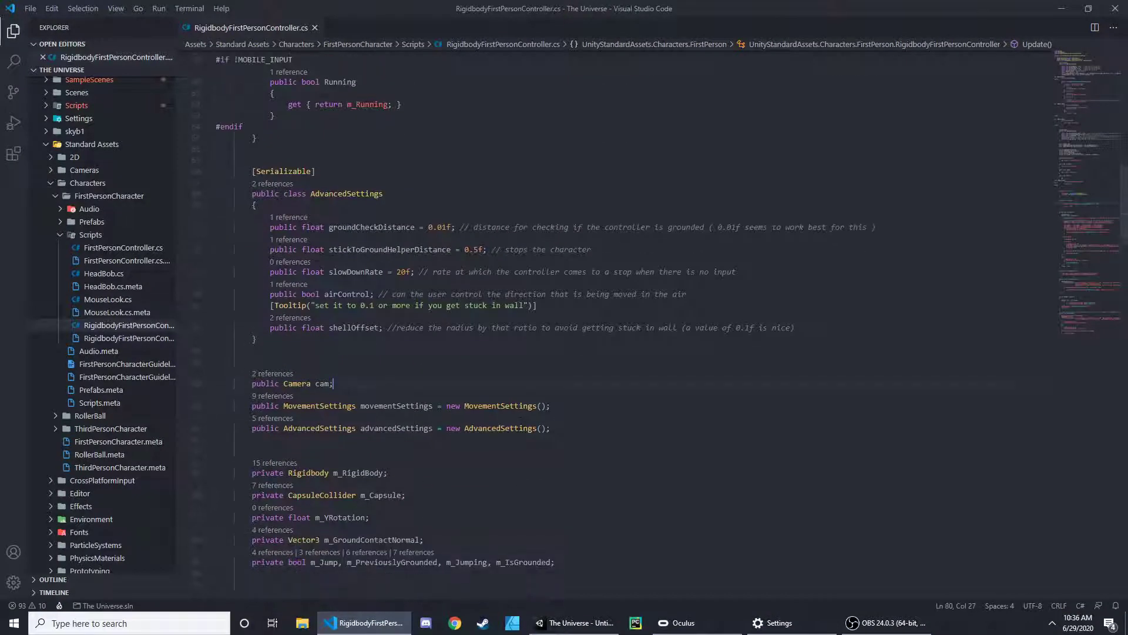
pyautogui.press('Return')
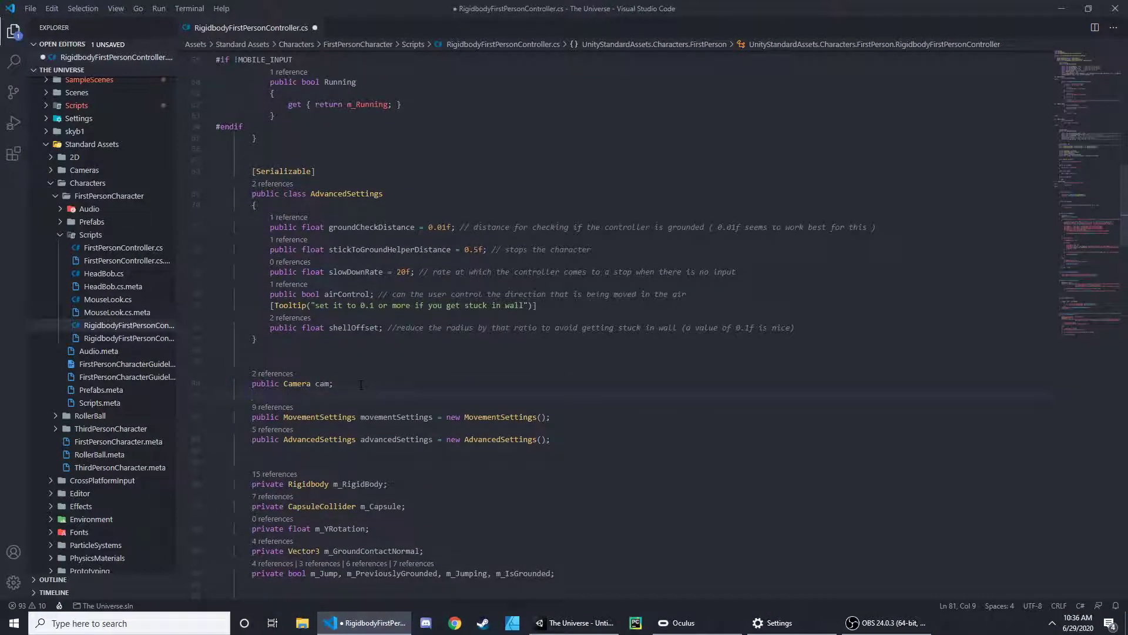
pyautogui.write('public Tran')
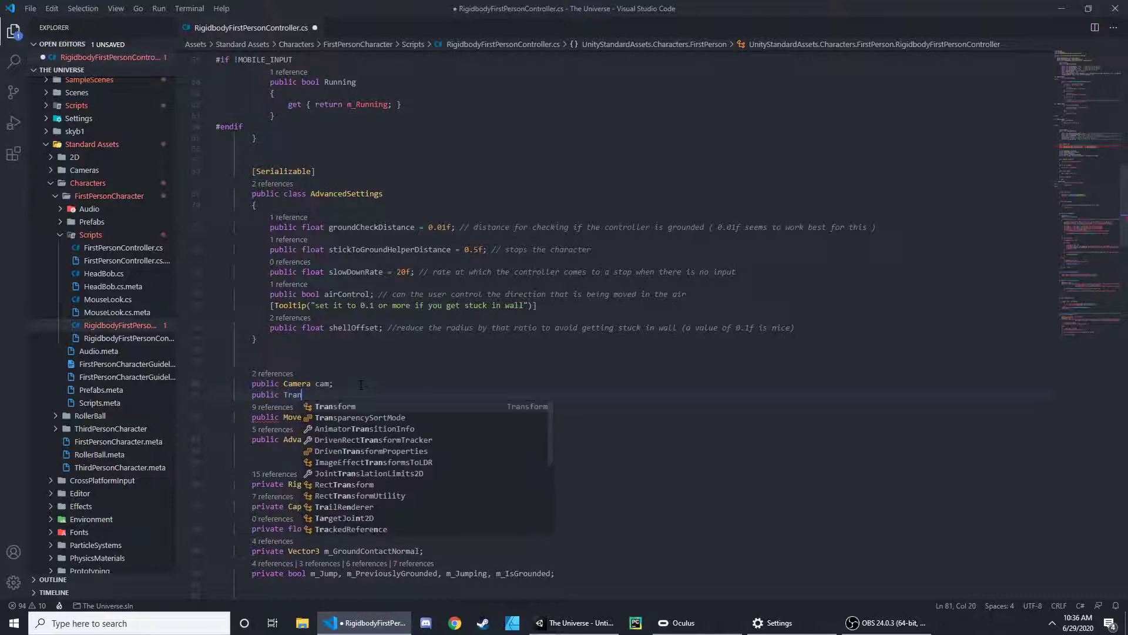
pyautogui.press('Tab')
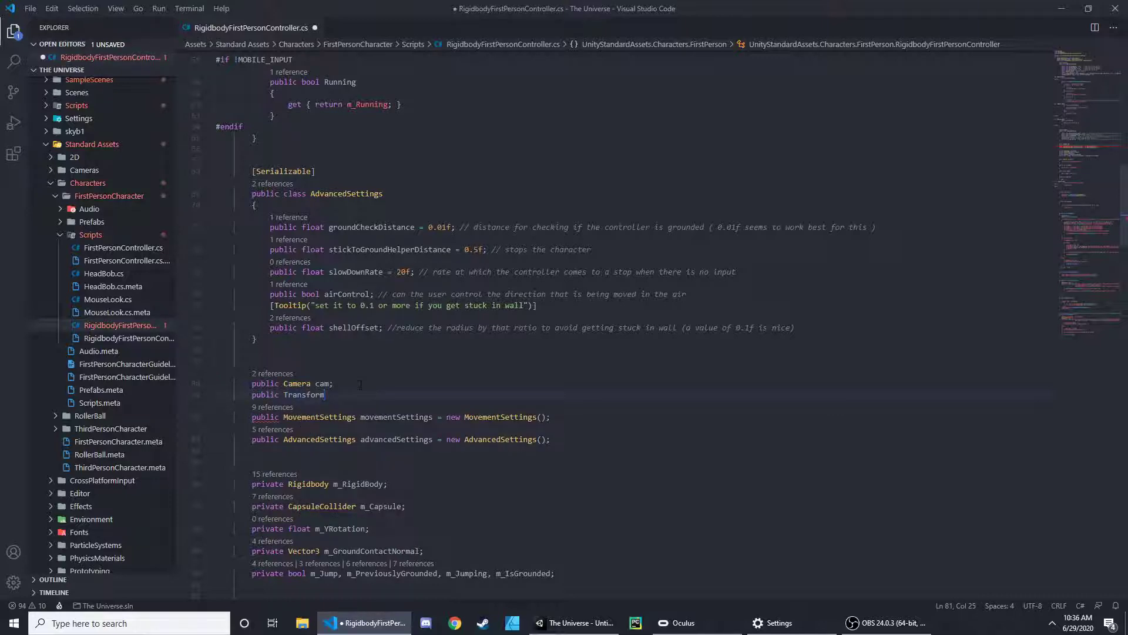
pyautogui.write('movement')
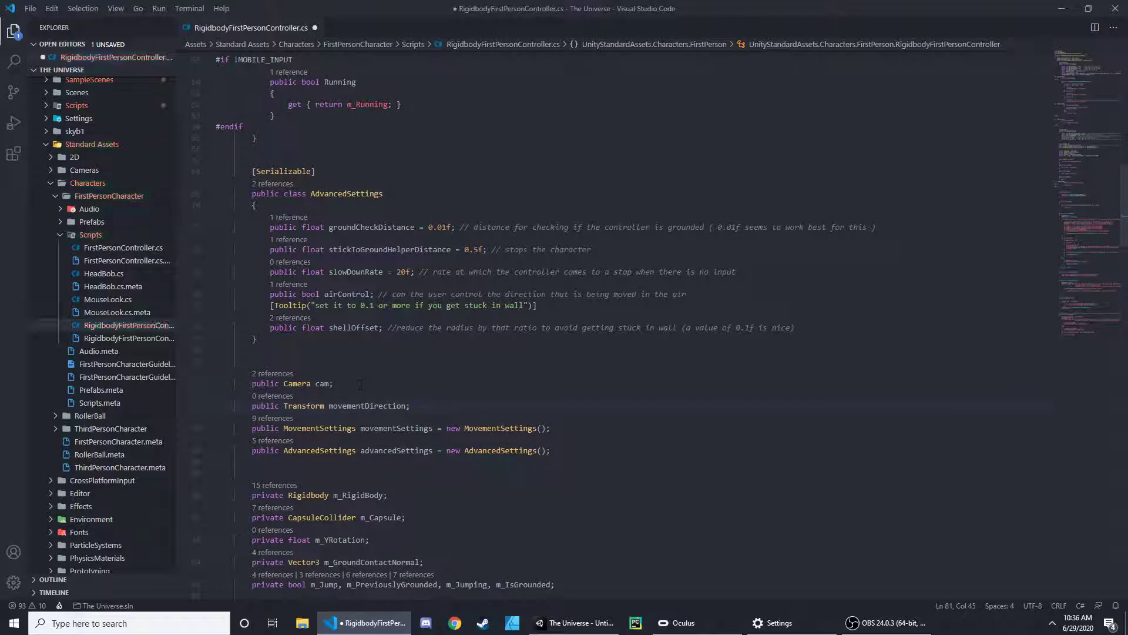
pyautogui.hotkey('ctrl', 's')
# - Indent the empty first line inside the Update method, ready for a new statement
pyautogui.scroll(-4, 604, 423)
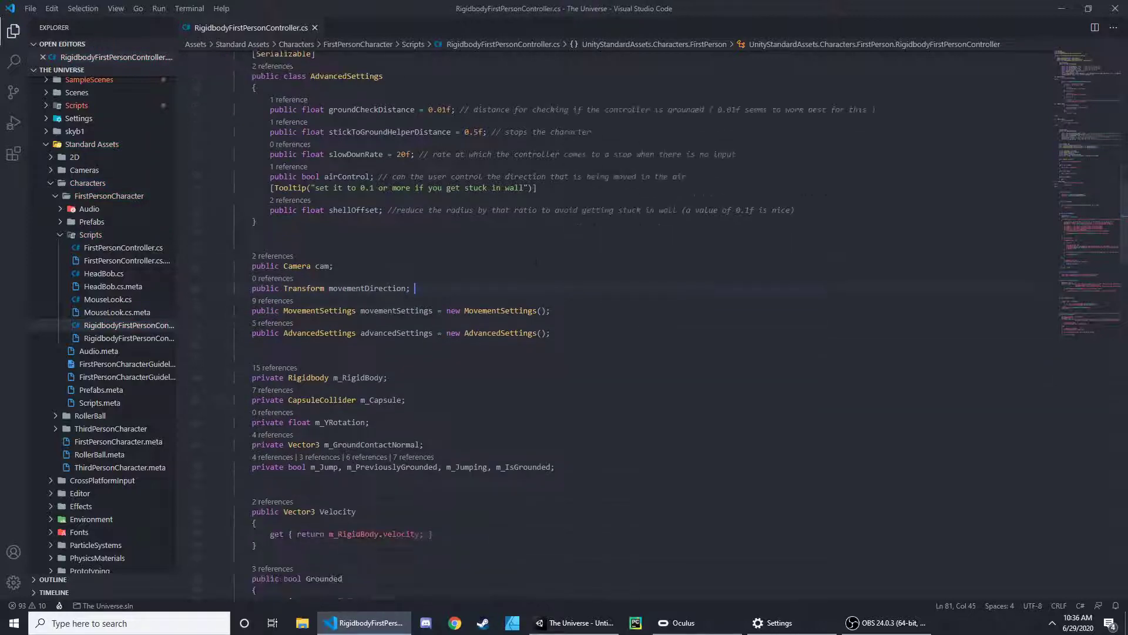
pyautogui.scroll(-4, 550, 418)
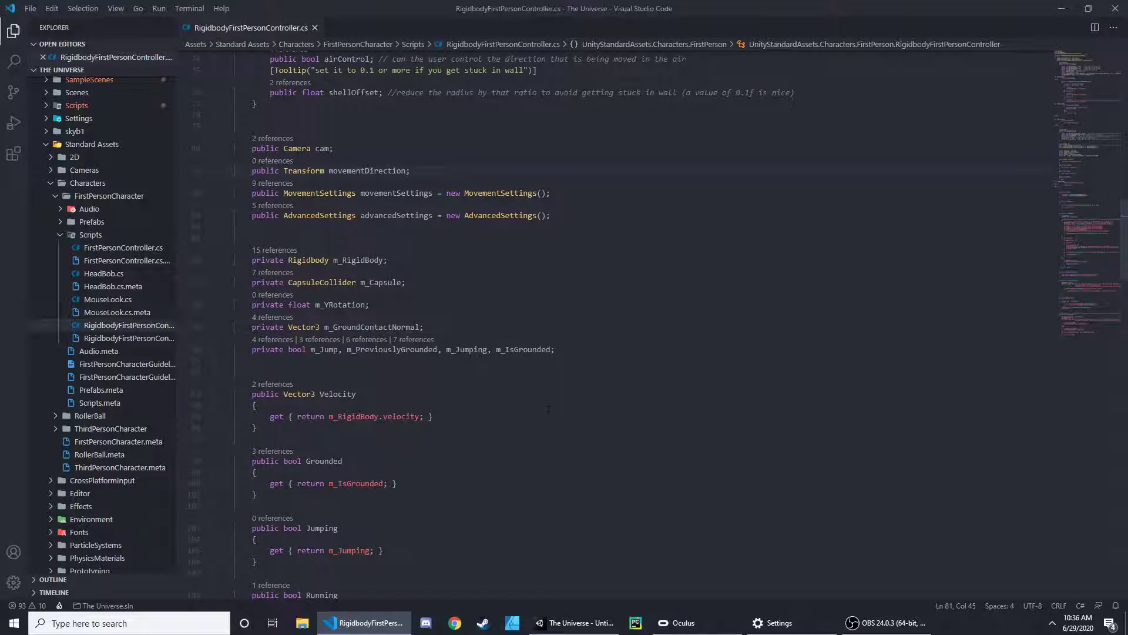
pyautogui.scroll(-2, 472, 371)
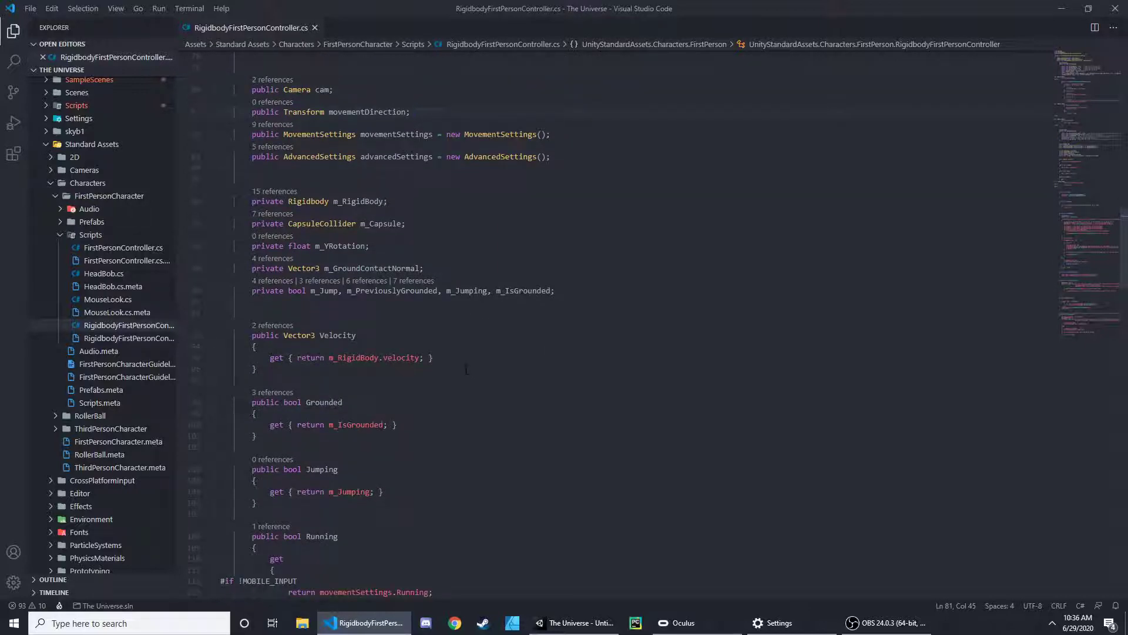
pyautogui.scroll(-18, 538, 386)
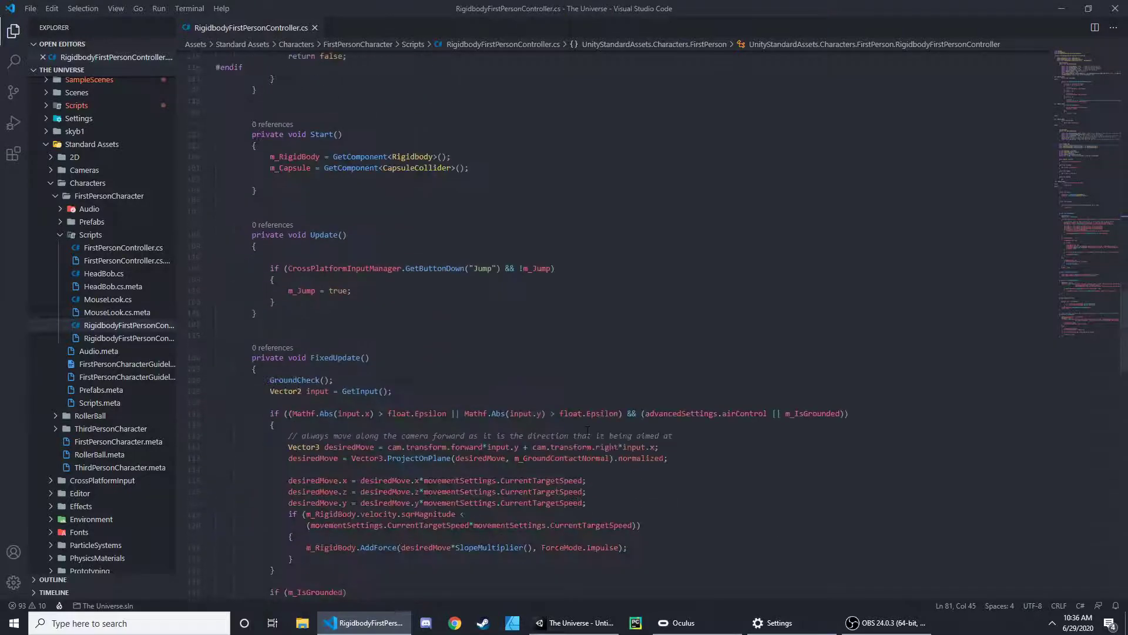
pyautogui.click(216, 257)
pyautogui.press('Tab')
pyautogui.press('Tab')
pyautogui.press('Tab')
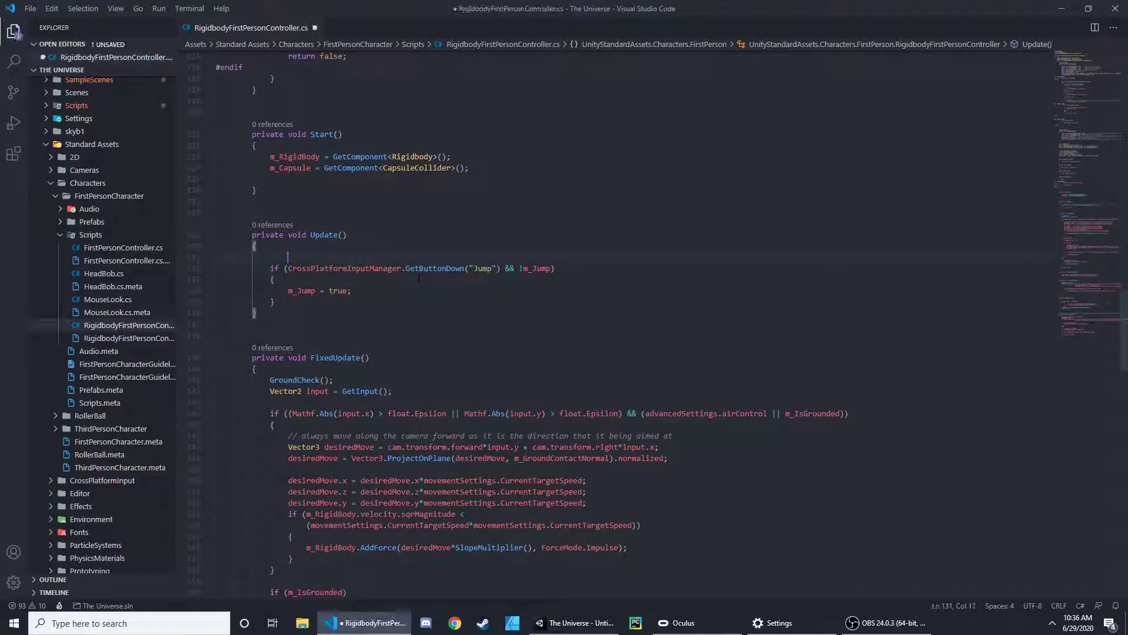
# - Switch to Unity, dismiss the spatializer plugin upgrade prompt and expand the XR Rig's hierarchy down to the camera and hand controllers
pyautogui.click(1062, 11)
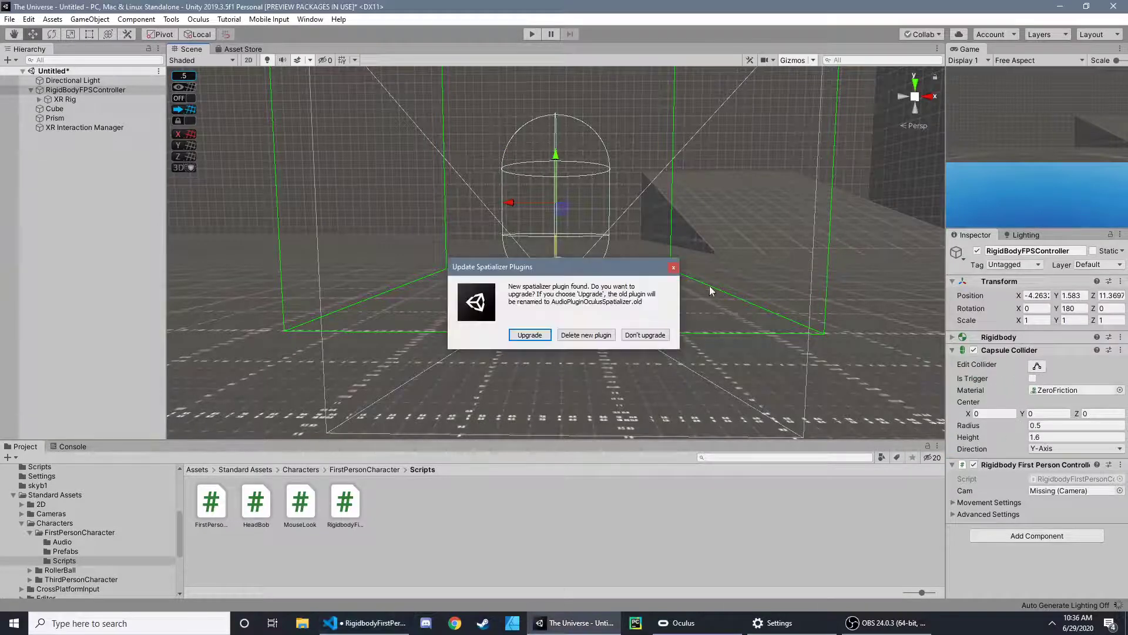
pyautogui.click(674, 267)
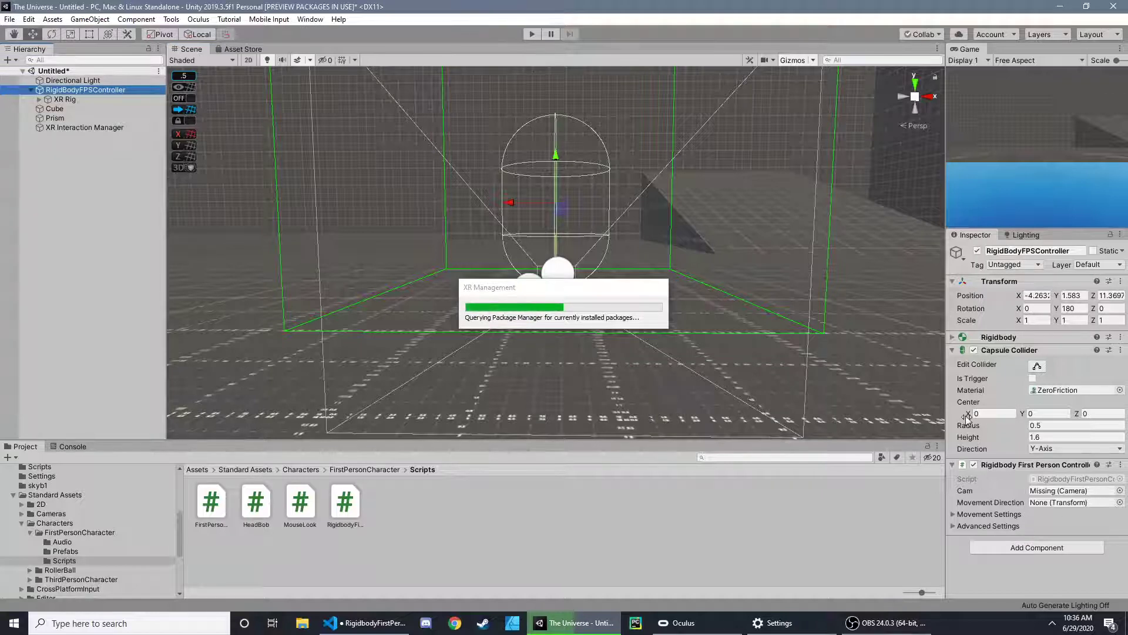
pyautogui.click(44, 100)
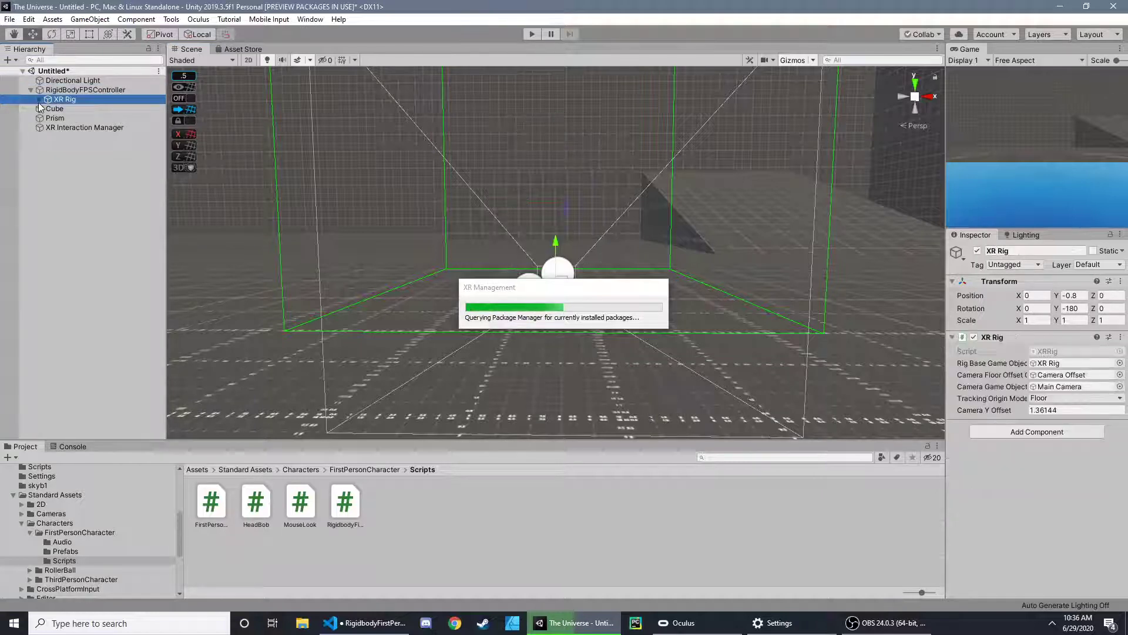
pyautogui.click(40, 100)
pyautogui.click(47, 108)
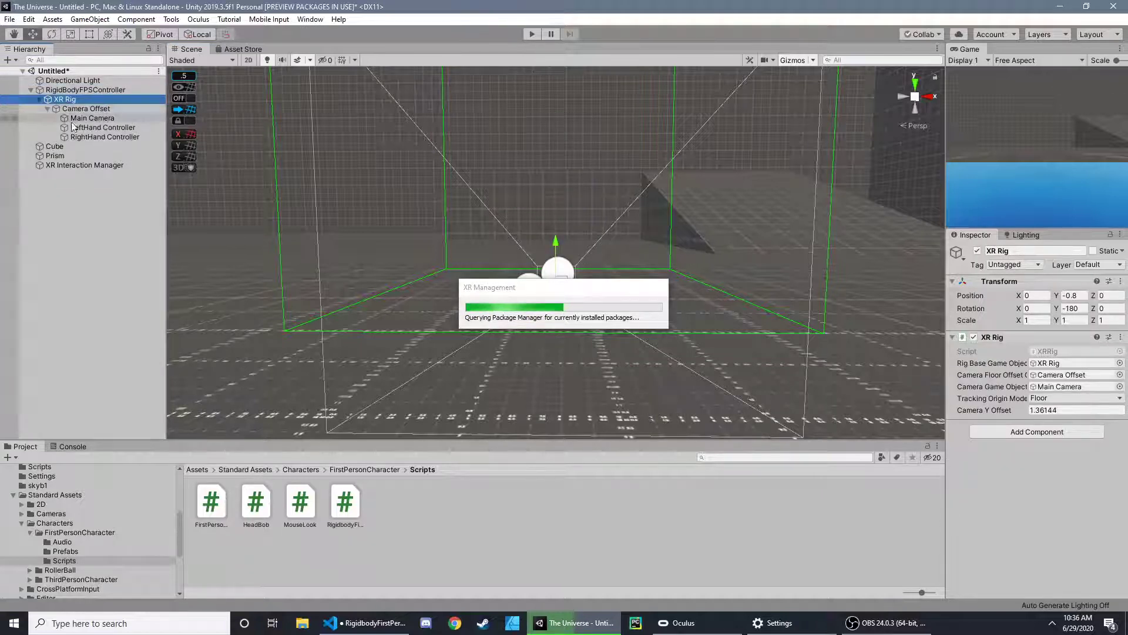
# - On the RigidBodyFPSController, assign Main Camera as Cam and LeftHand Controller as Movement Direction
pyautogui.click(89, 91)
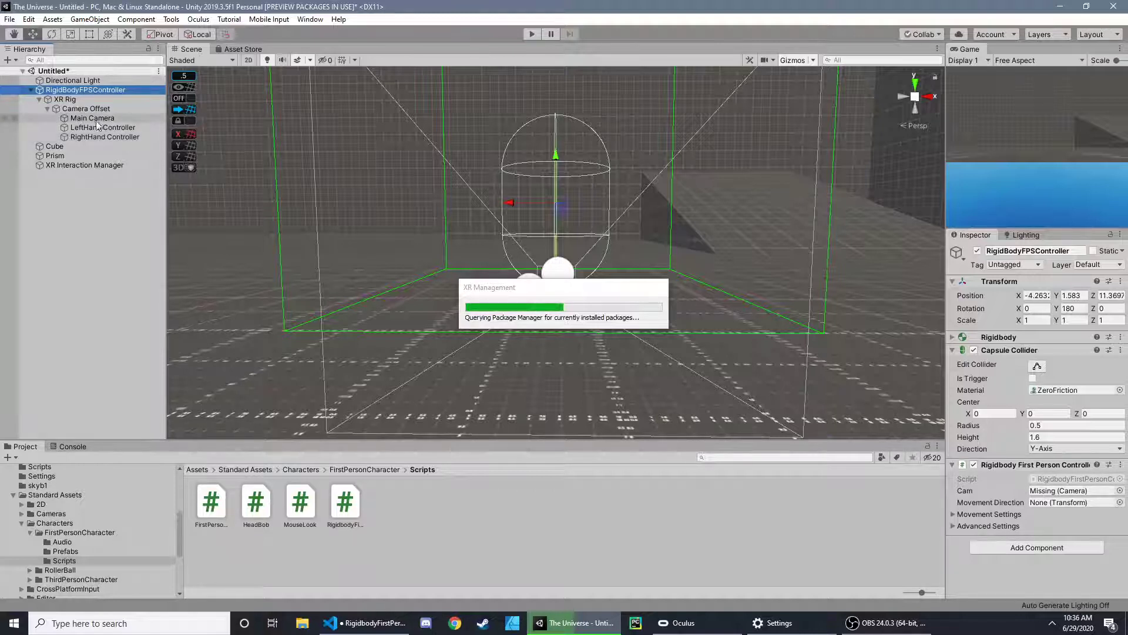
pyautogui.moveTo(78, 120); pyautogui.dragTo(1070, 496)
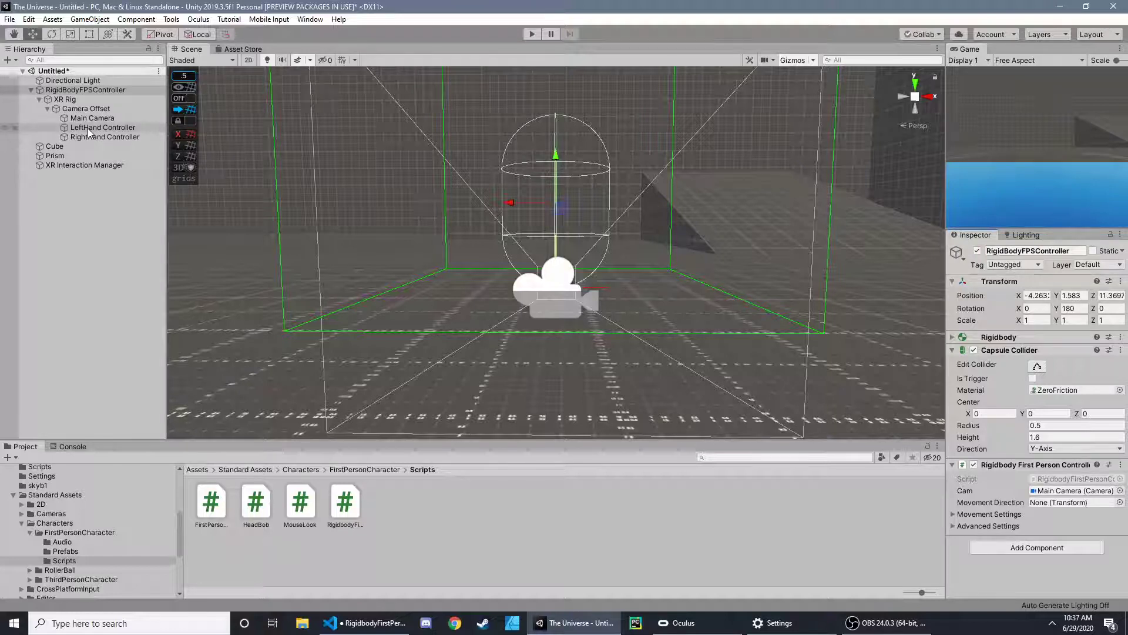
pyautogui.moveTo(88, 128); pyautogui.dragTo(1075, 503)
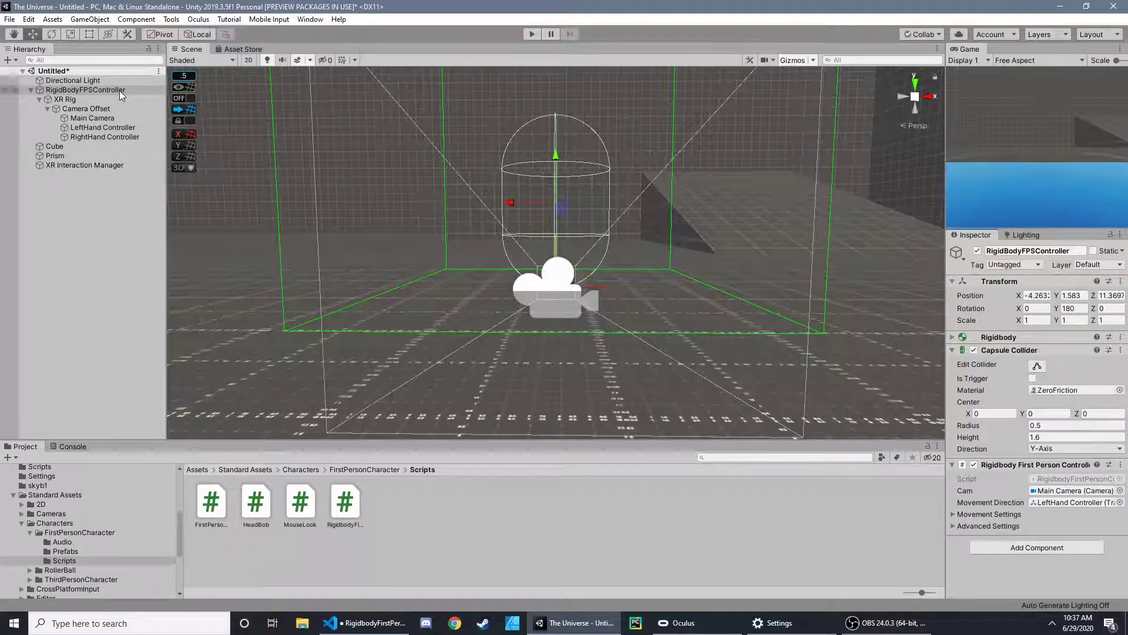
pyautogui.click(65, 99)
# - In Visual Studio Code, write m_Capsule.center = new Vector3() as the first line of the Update method
pyautogui.click(369, 624)
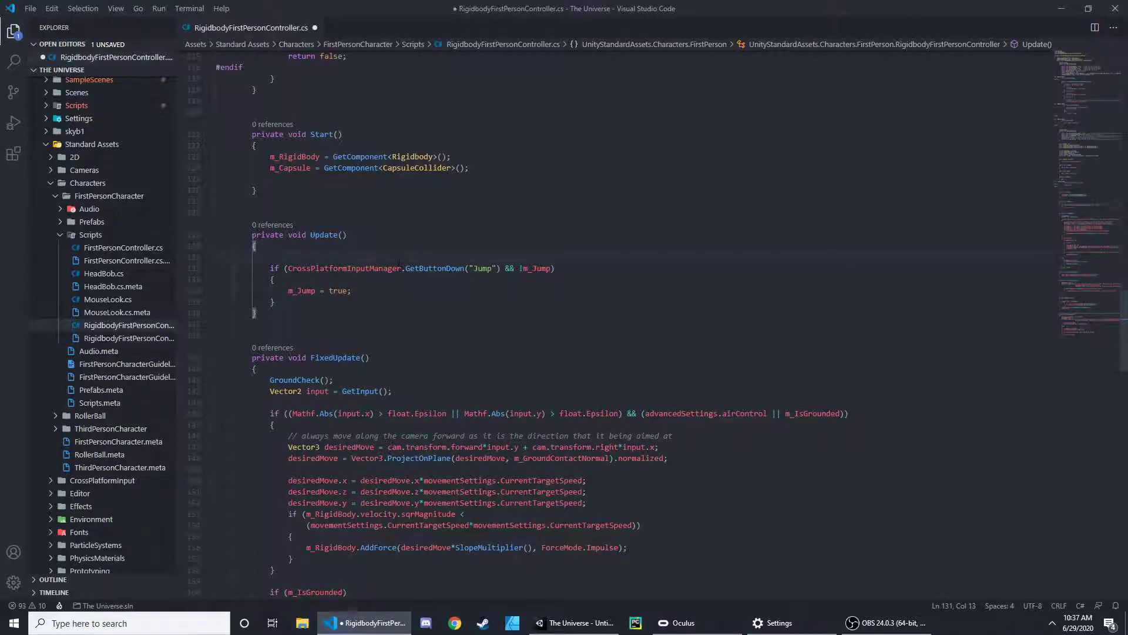
pyautogui.write('m')
pyautogui.press('BackSpace')
pyautogui.write('m')
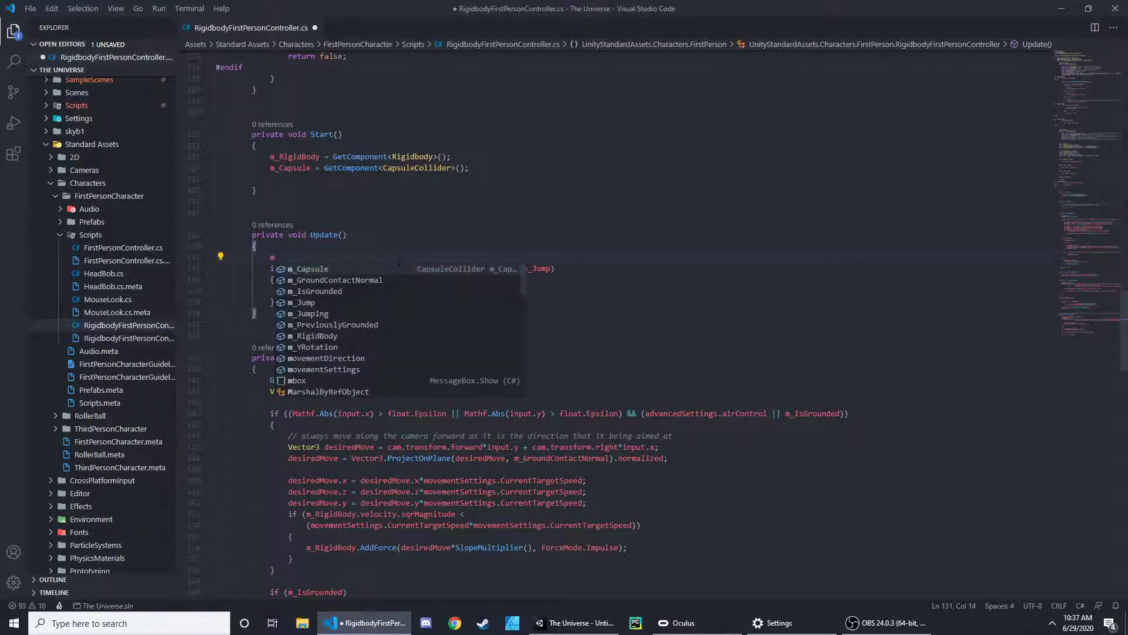
pyautogui.press('Return')
pyautogui.write('.center')
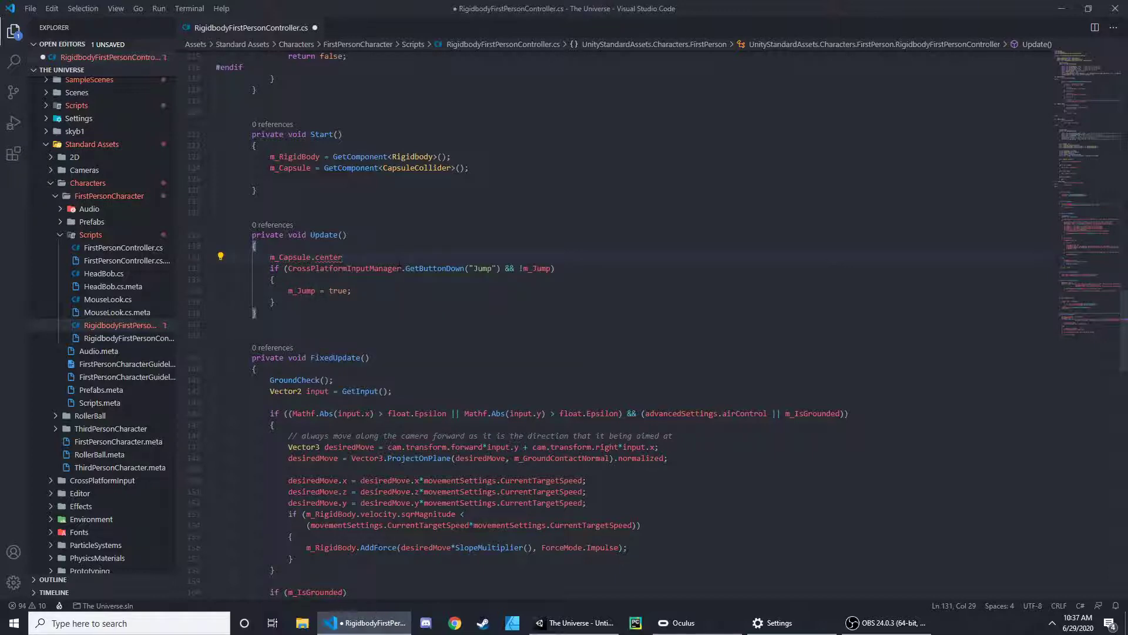
pyautogui.doubleClick(298, 257)
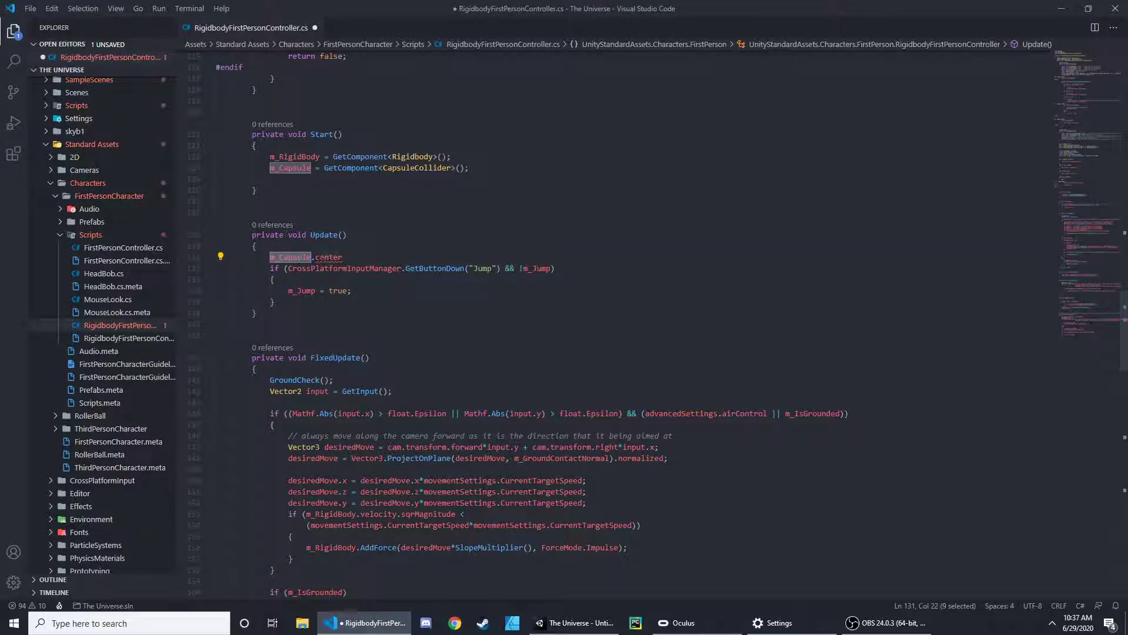
pyautogui.press('End')
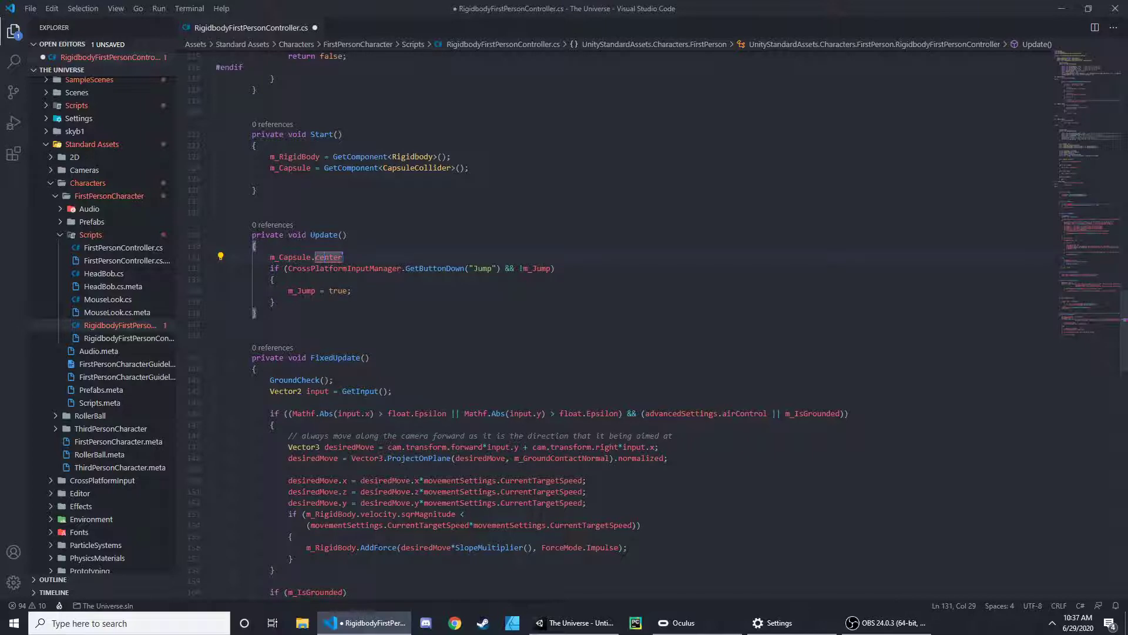
pyautogui.write('= new Vector3(')
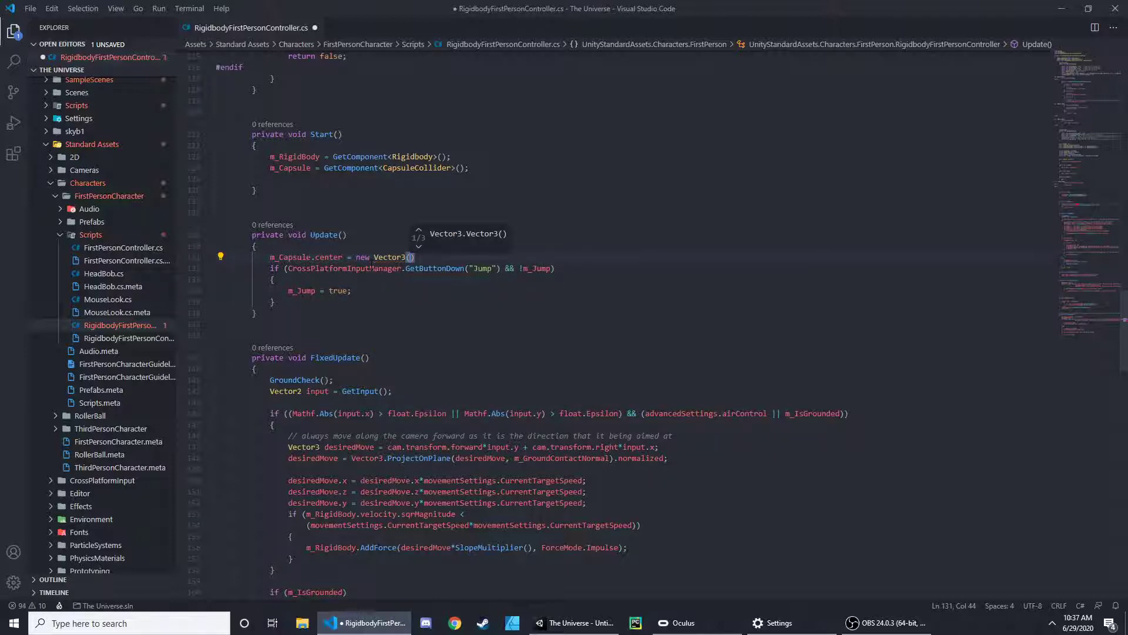
pyautogui.press('Escape')
pyautogui.press('Up')
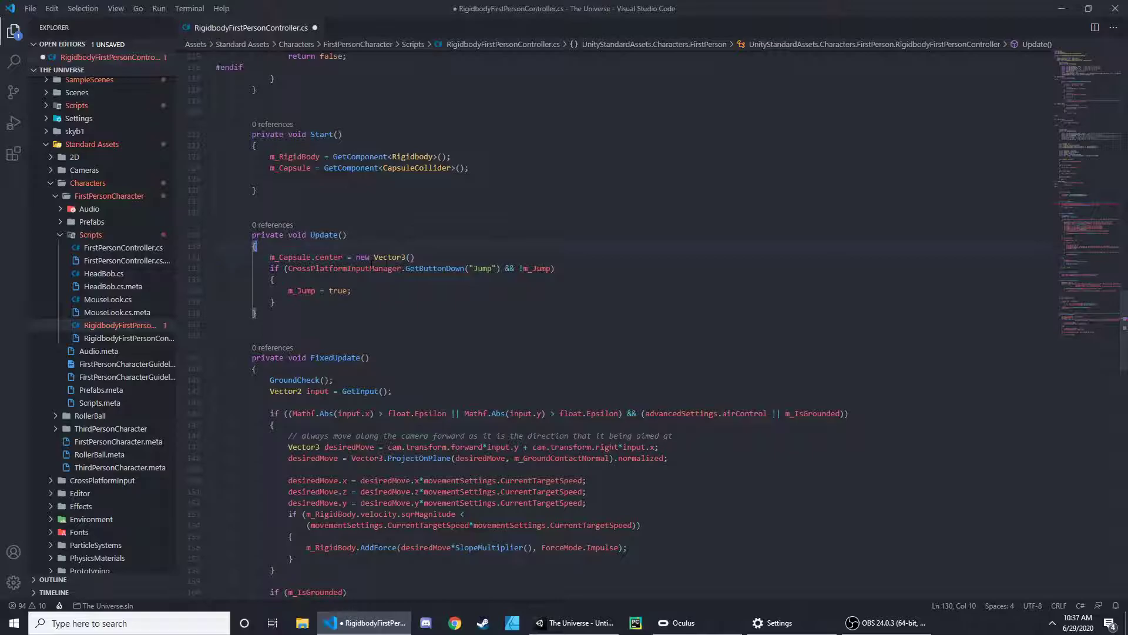
# - Switch to Unity and inspect the XR Rig, the RigidBodyFPSController and the Main Camera
pyautogui.click(1060, 8)
pyautogui.click(64, 99)
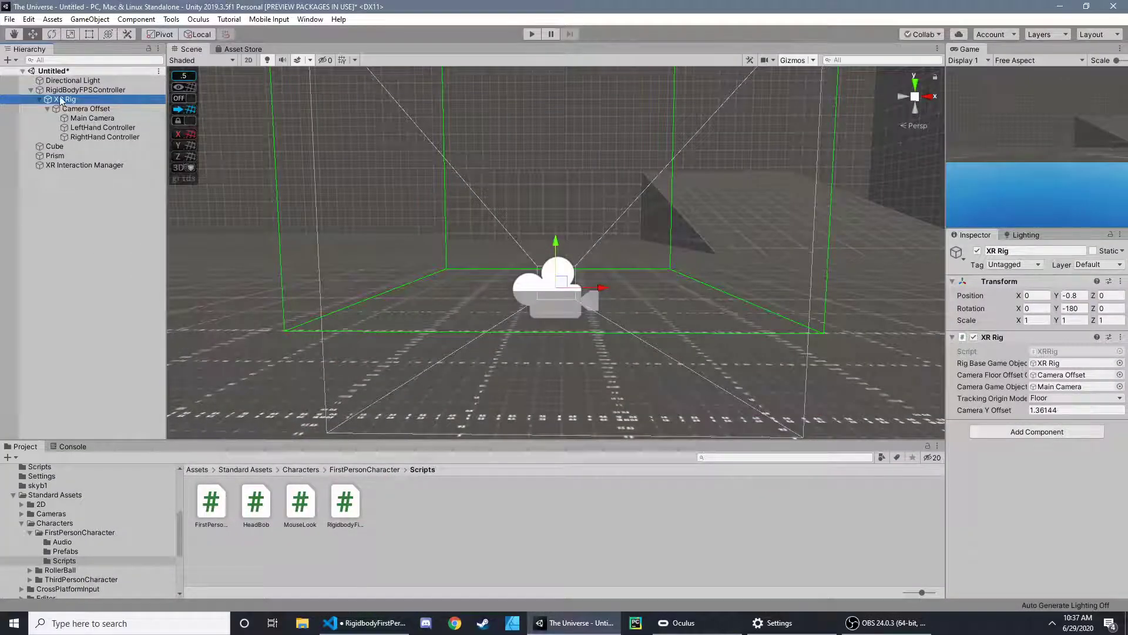
pyautogui.click(66, 90)
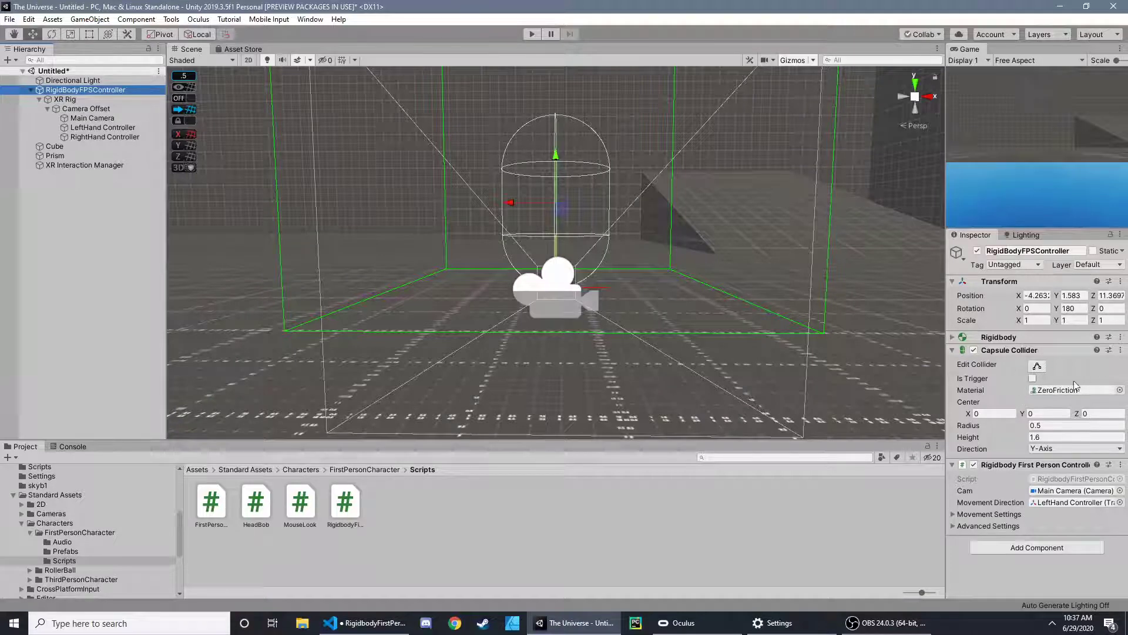
pyautogui.click(92, 118)
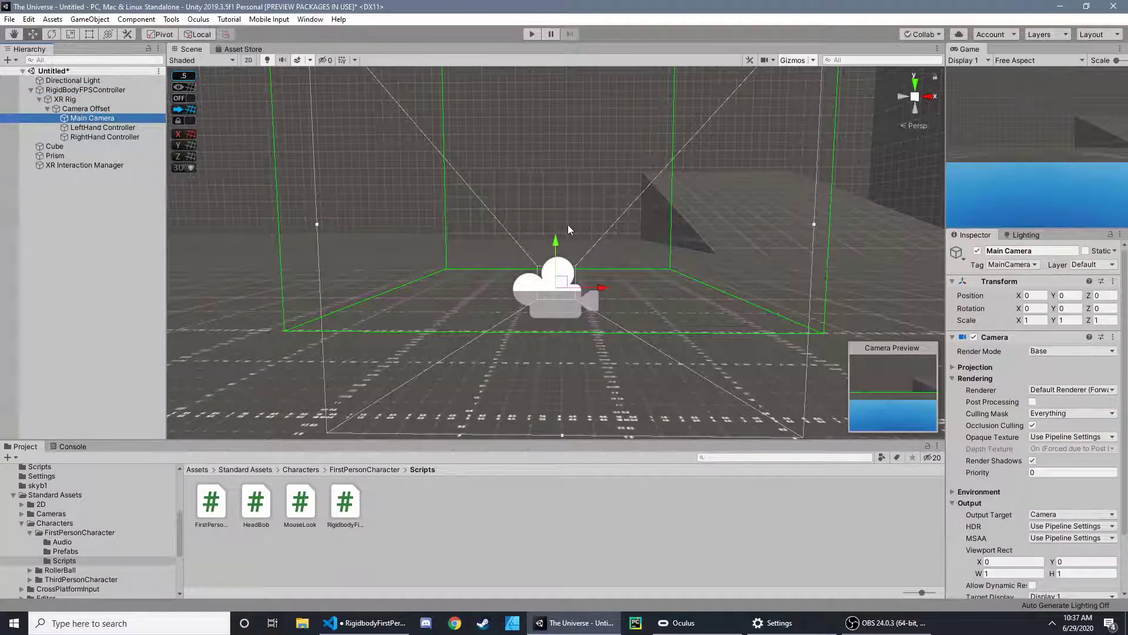
# - In Visual Studio Code, try cam.transform.position in place of new Vector3() for m_Capsule.center in Update, and clear the assigned value
pyautogui.click(86, 91)
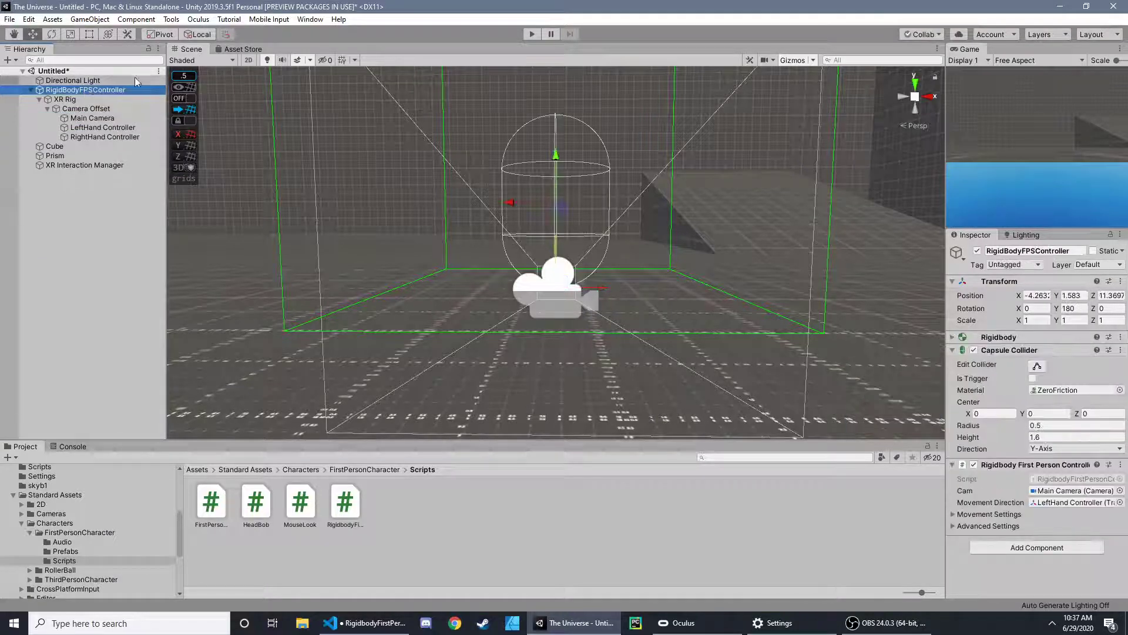
pyautogui.click(383, 626)
pyautogui.scroll(1, 434, 358)
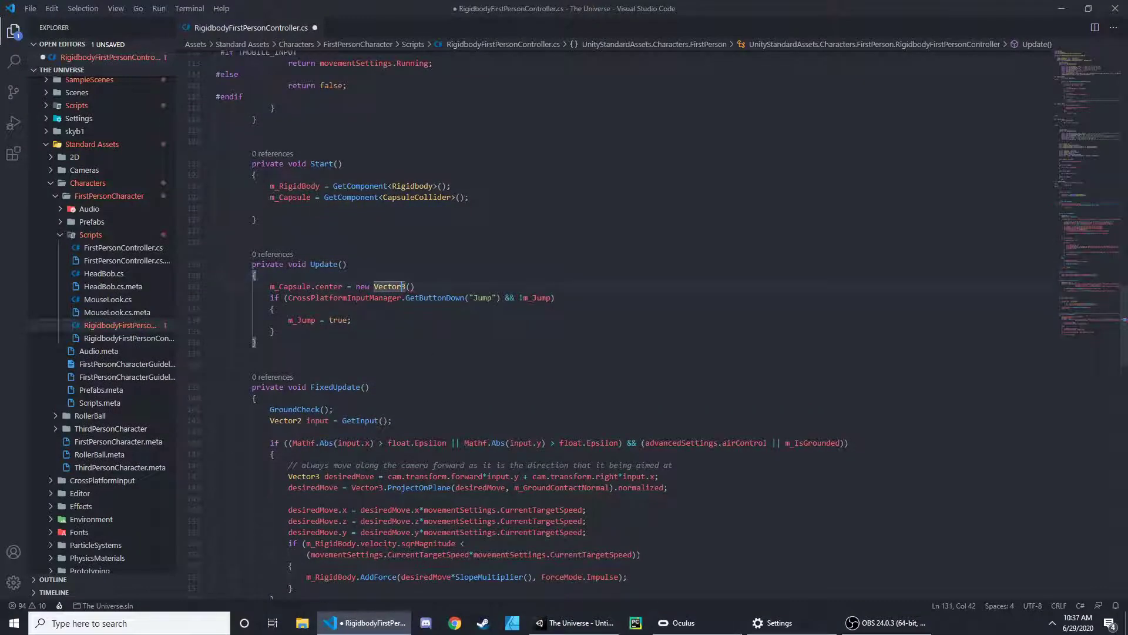
pyautogui.moveTo(415, 287); pyautogui.dragTo(356, 287)
pyautogui.write('c')
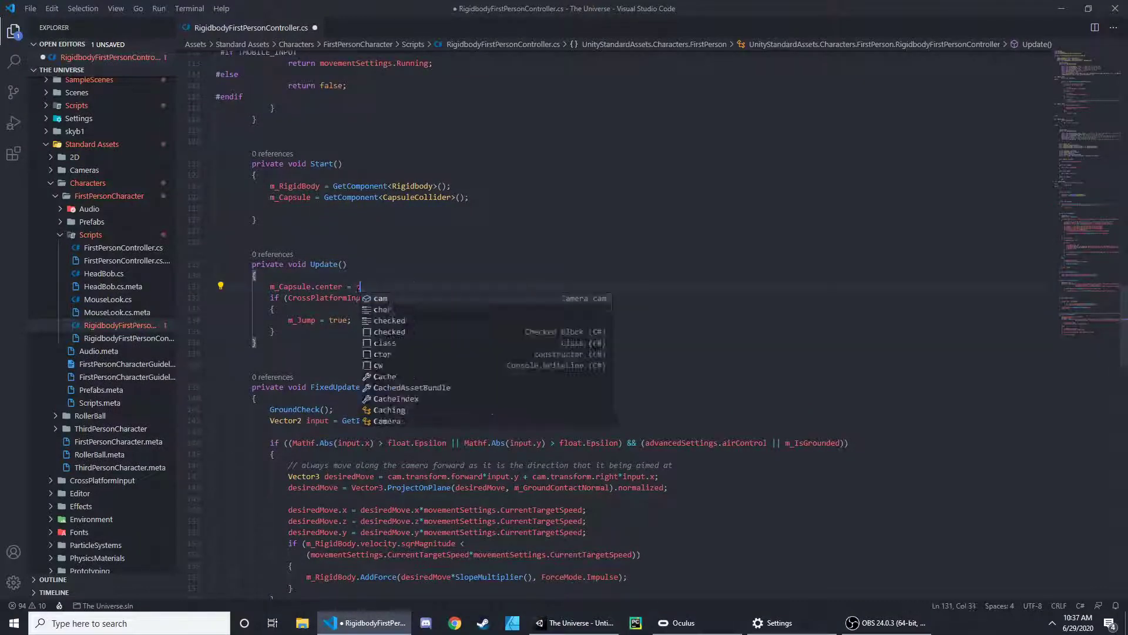
pyautogui.write('am.transform.position')
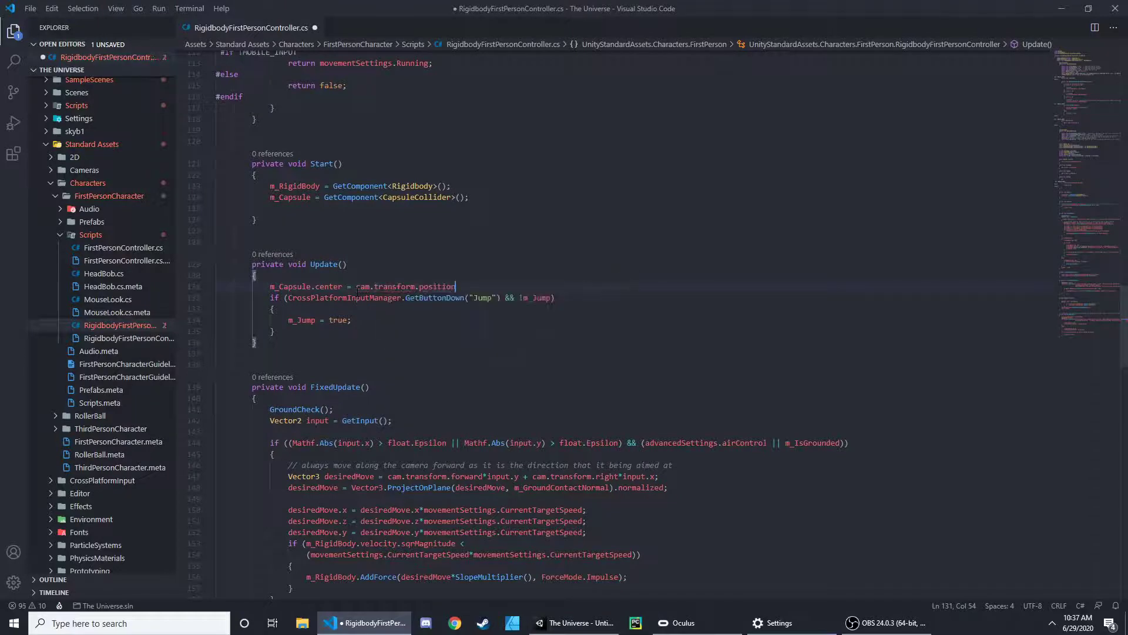
pyautogui.press('BackSpace')
pyautogui.press('BackSpace')
pyautogui.press('BackSpace')
pyautogui.press('BackSpace')
pyautogui.press('BackSpace')
pyautogui.press('BackSpace')
pyautogui.press('BackSpace')
pyautogui.press('BackSpace')
pyautogui.press('BackSpace')
pyautogui.press('BackSpace')
pyautogui.press('BackSpace')
pyautogui.press('BackSpace')
pyautogui.press('BackSpace')
pyautogui.press('BackSpace')
pyautogui.press('BackSpace')
pyautogui.press('BackSpace')
pyautogui.press('BackSpace')
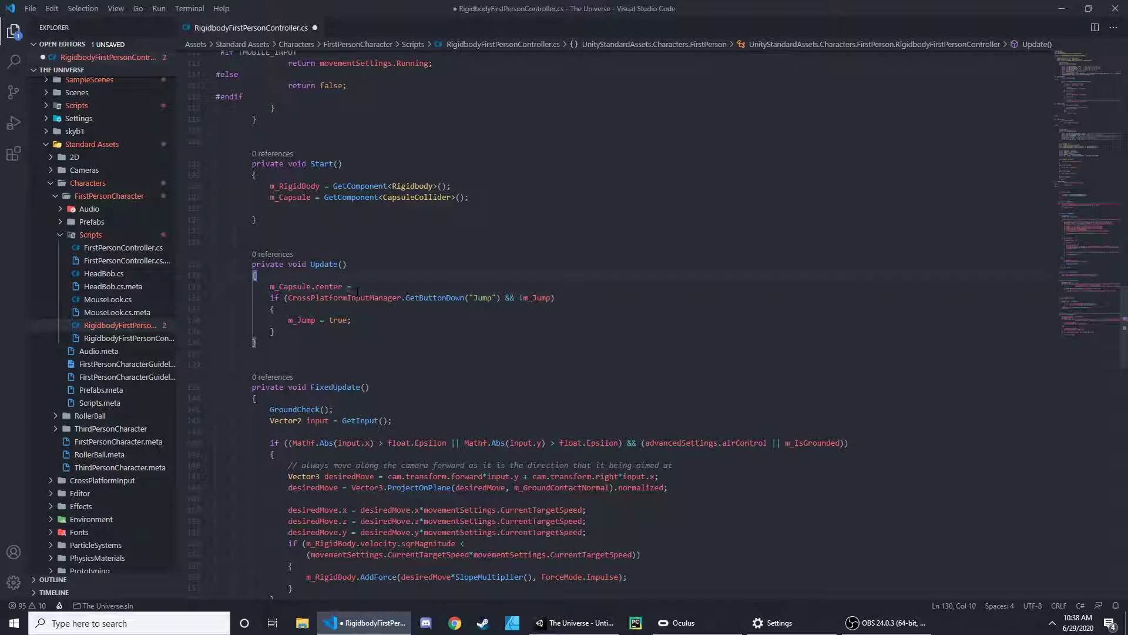
# - Above the m_Capsule.center line in Update, add Vector3 camPos = transform.TransformPoint(cam.transform.position);
pyautogui.press('Return')
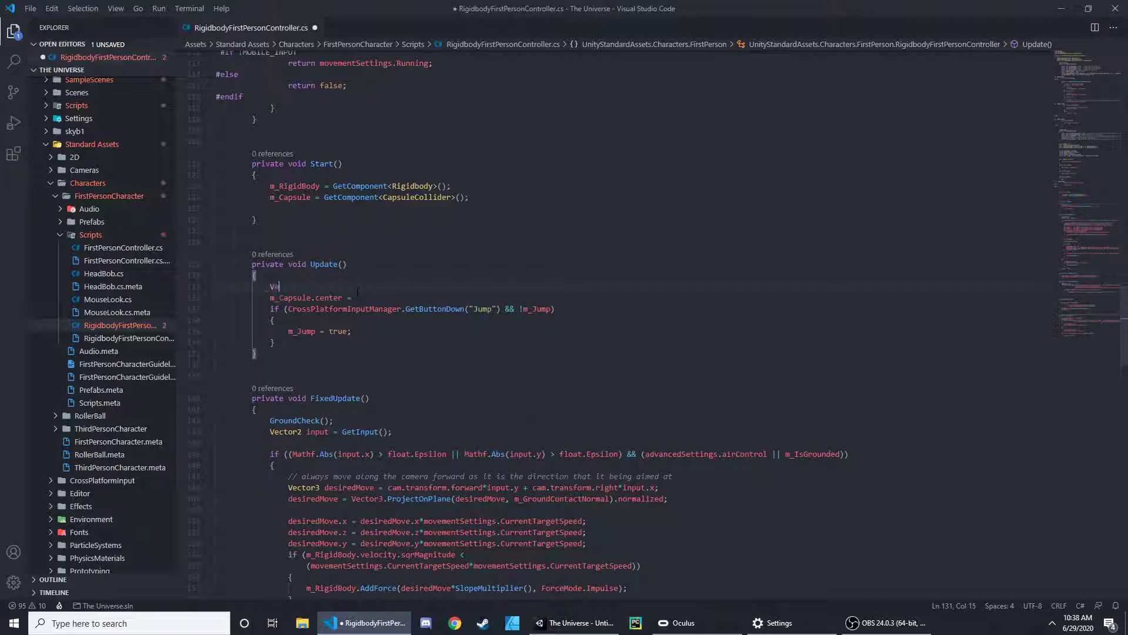
pyautogui.write('ctor3 camPos = transform.')
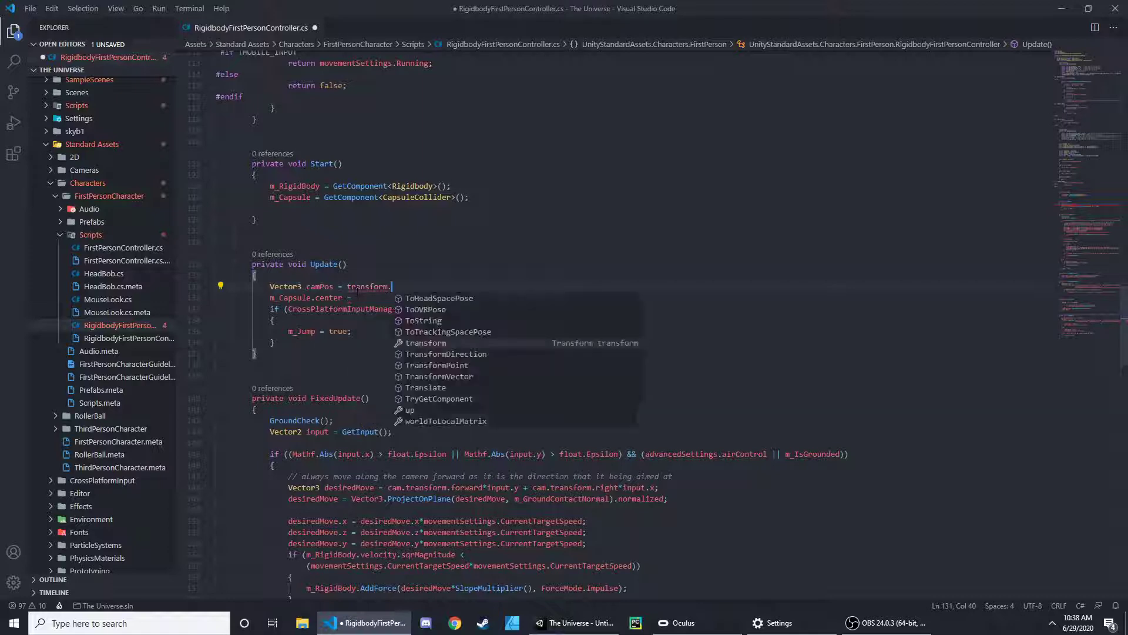
pyautogui.write('TransformPoint')
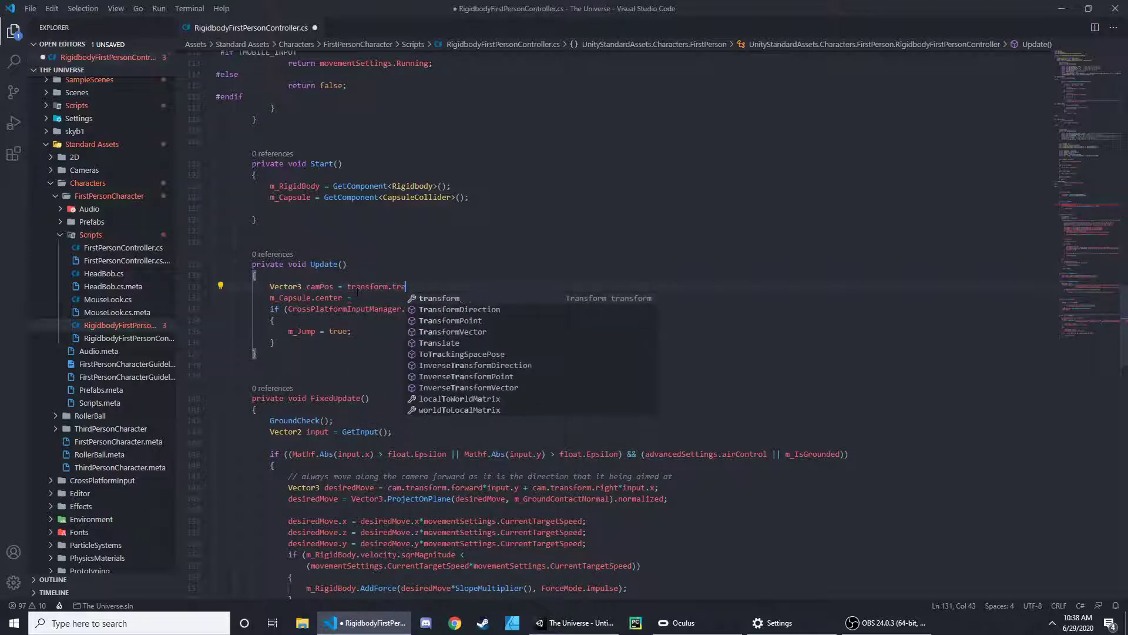
pyautogui.write('(')
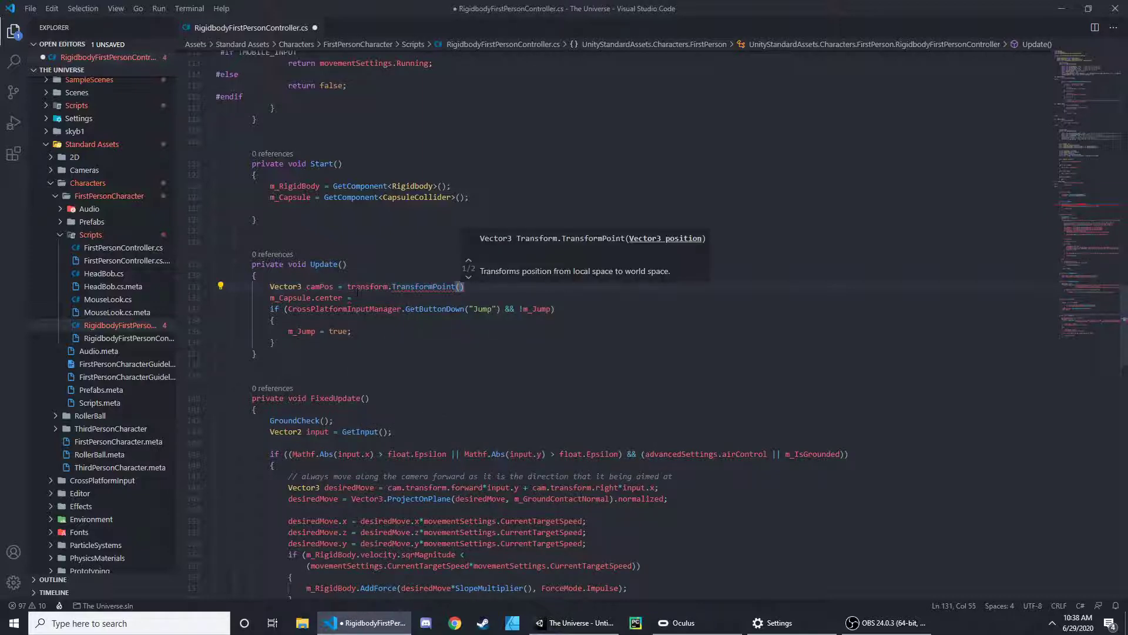
pyautogui.write('cam.t')
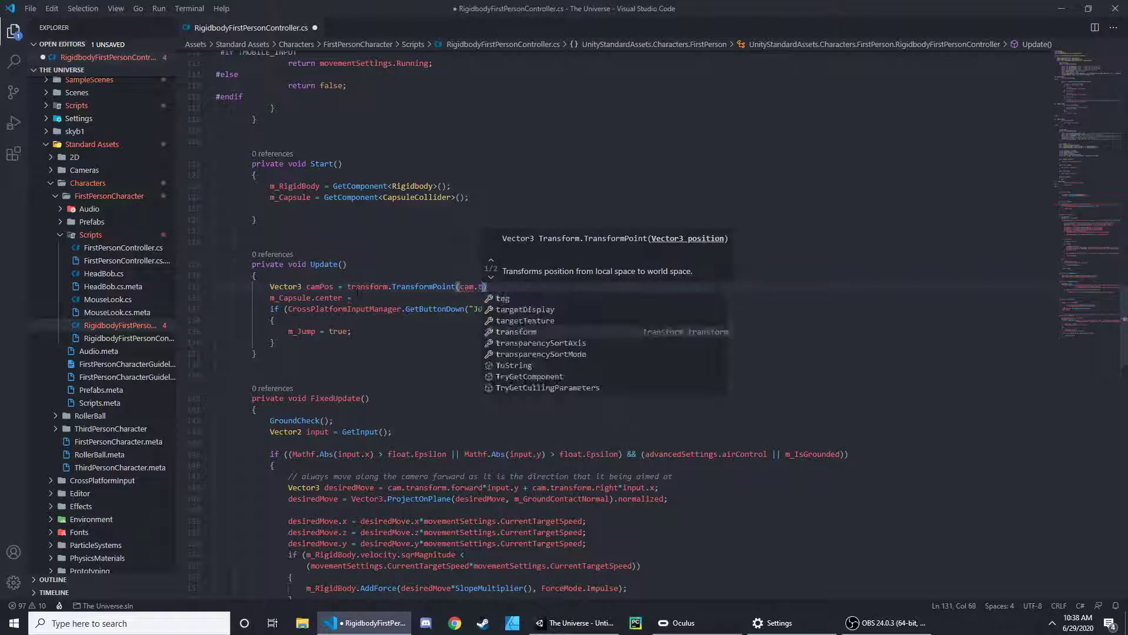
pyautogui.write('ransform.position)')
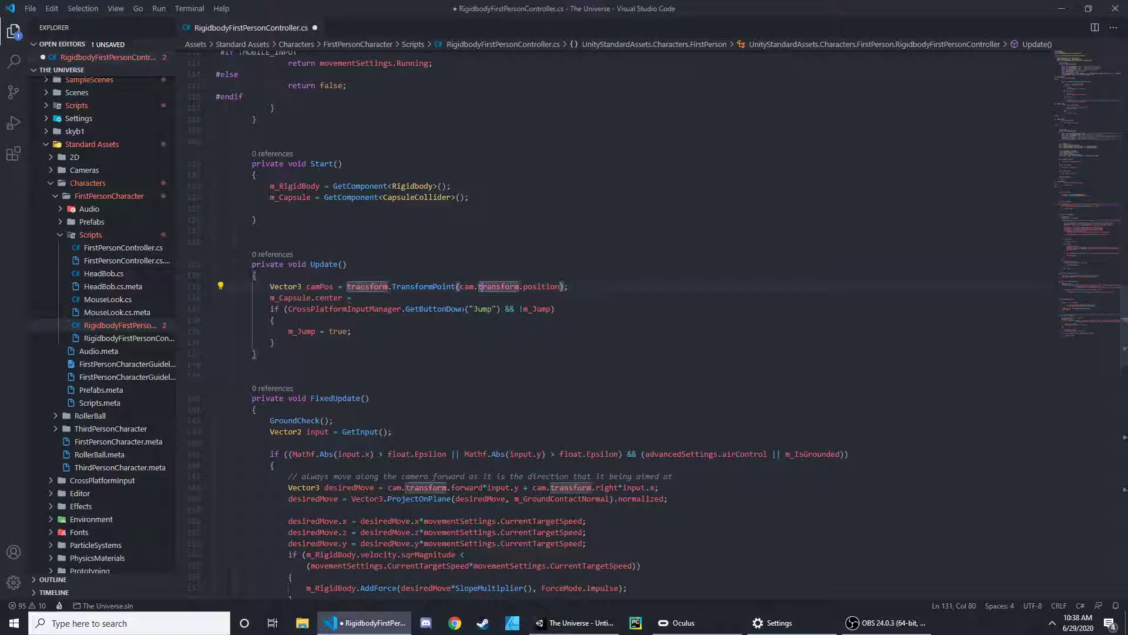
pyautogui.doubleClick(467, 286)
pyautogui.click(516, 286)
# - Assign m_Capsule.center a new Vector3 with camPos.x as its first component
pyautogui.click(356, 298)
pyautogui.press('Right')
pyautogui.press('Right')
pyautogui.press('Right')
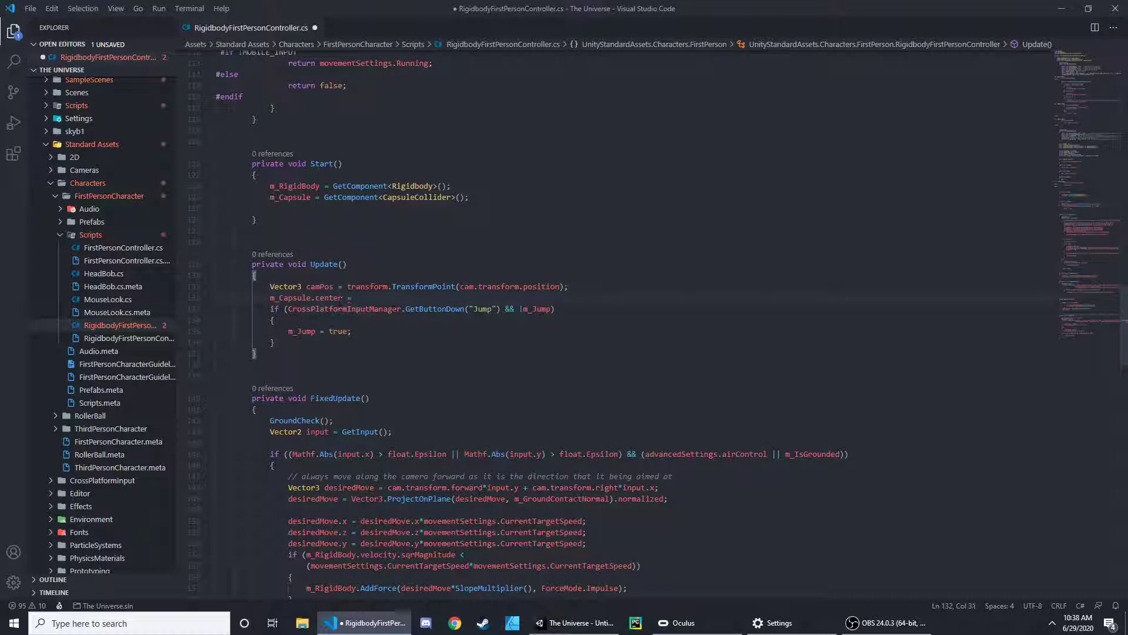
pyautogui.click(216, 399)
pyautogui.click(325, 298)
pyautogui.click(499, 300)
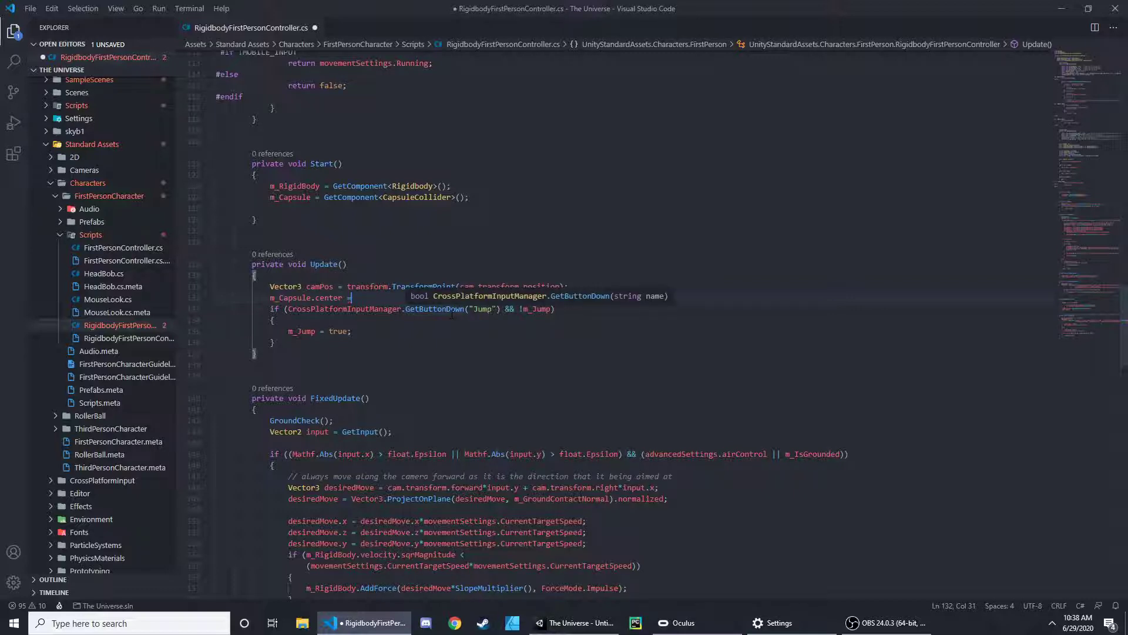
pyautogui.write('new Ve')
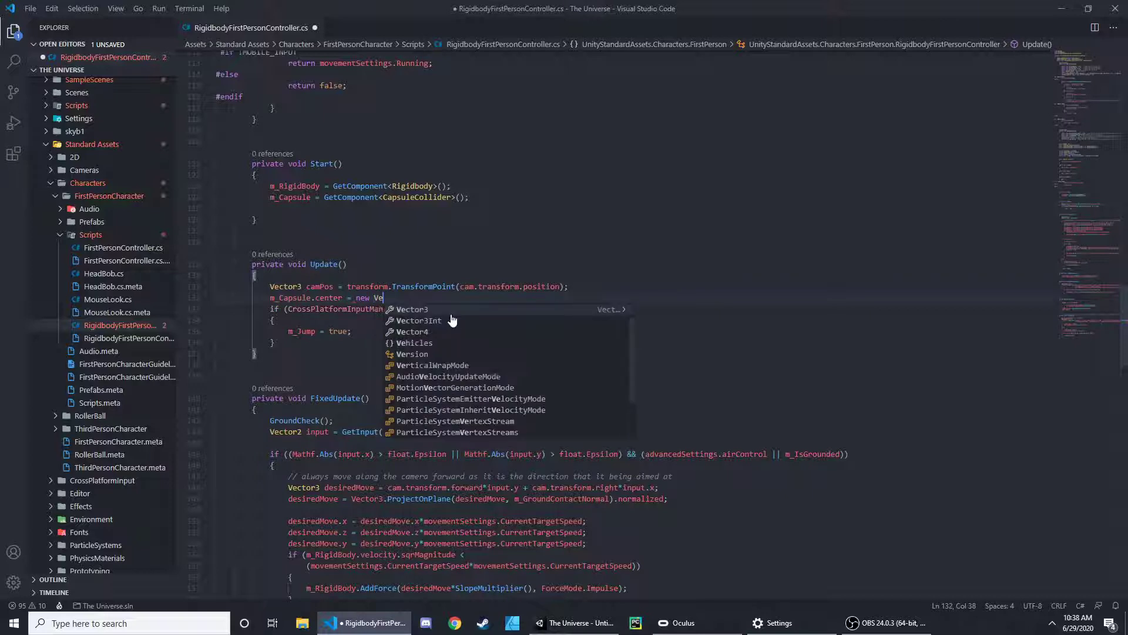
pyautogui.press('Tab')
pyautogui.write('(cmpp')
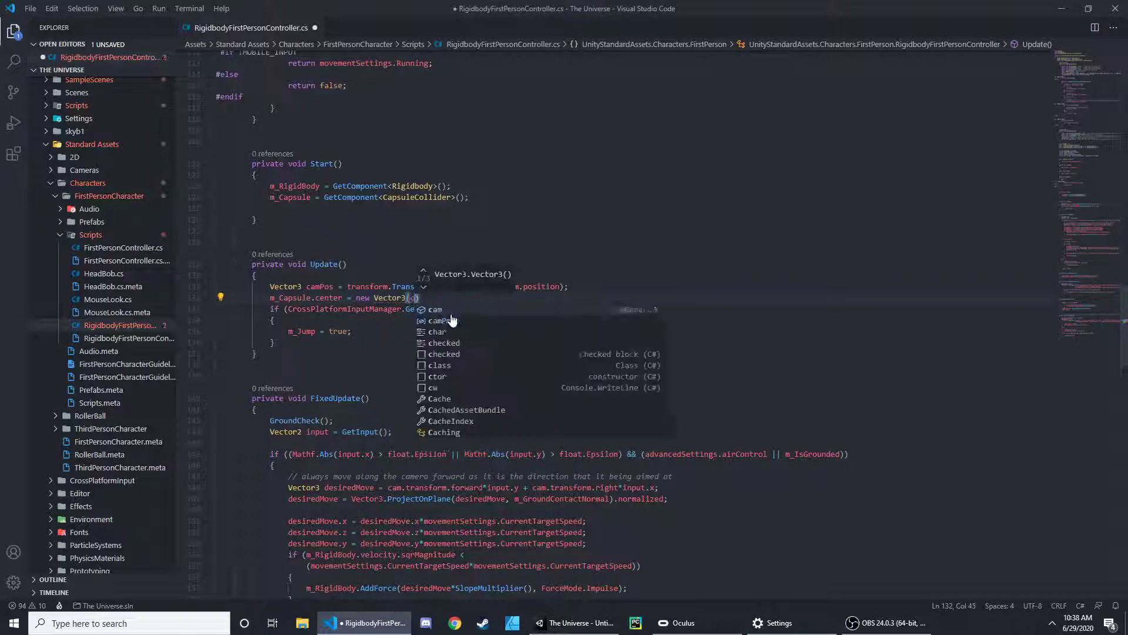
pyautogui.press('Tab')
pyautogui.write('.x, ')
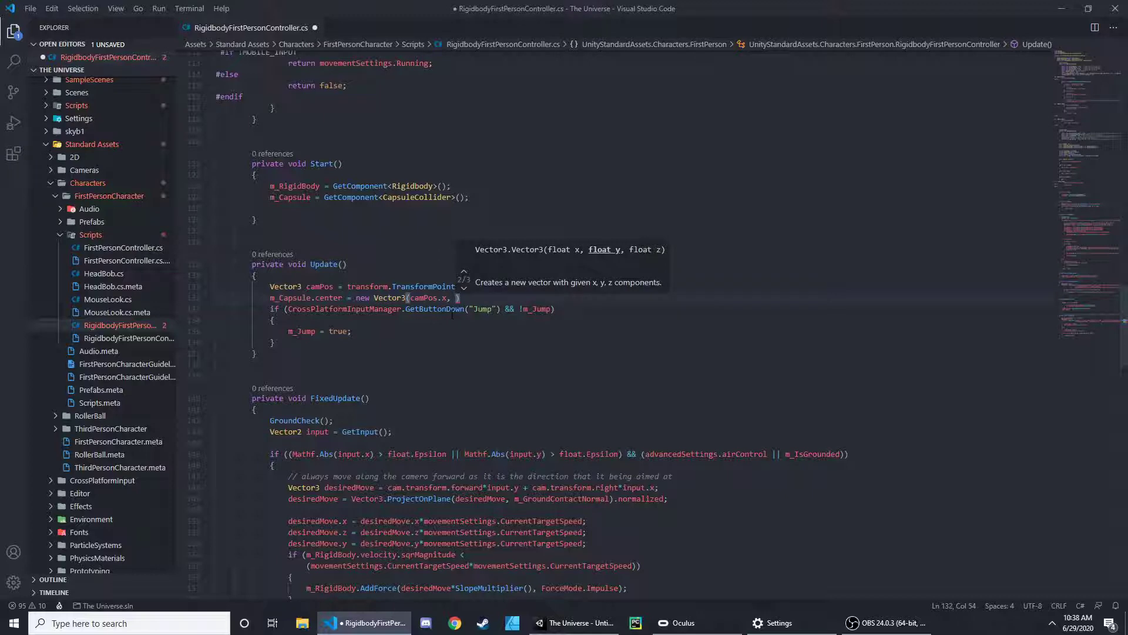
pyautogui.write('mc')
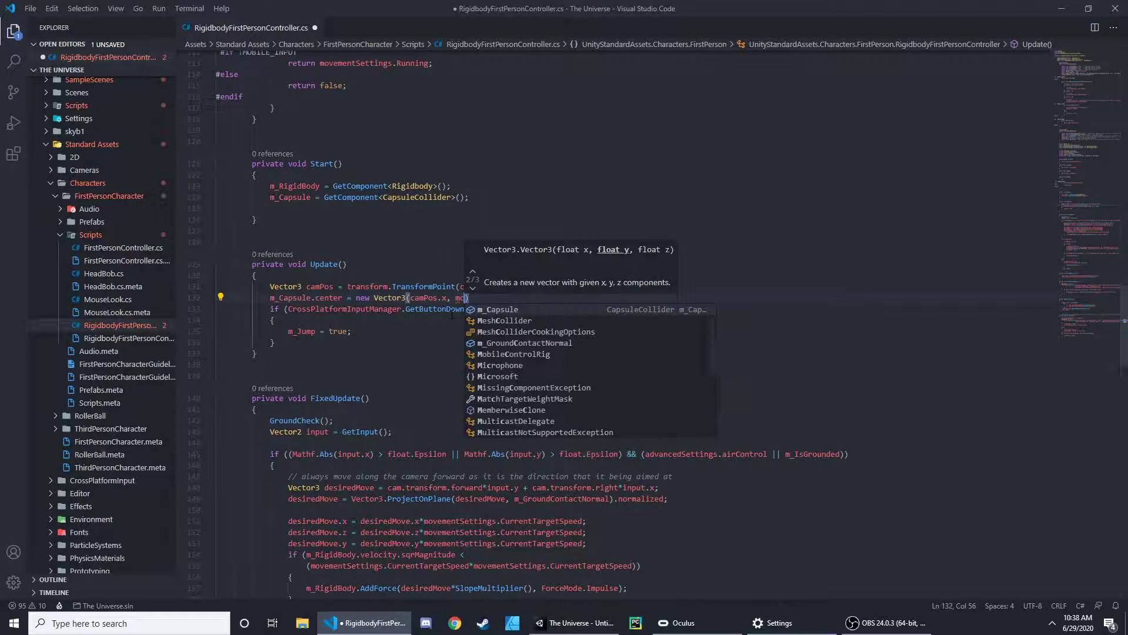
# - Complete the Vector3 with m_Capsule.center.y and camPos.z as its y and z components, and save the script
pyautogui.press('Tab')
pyautogui.write('.center.')
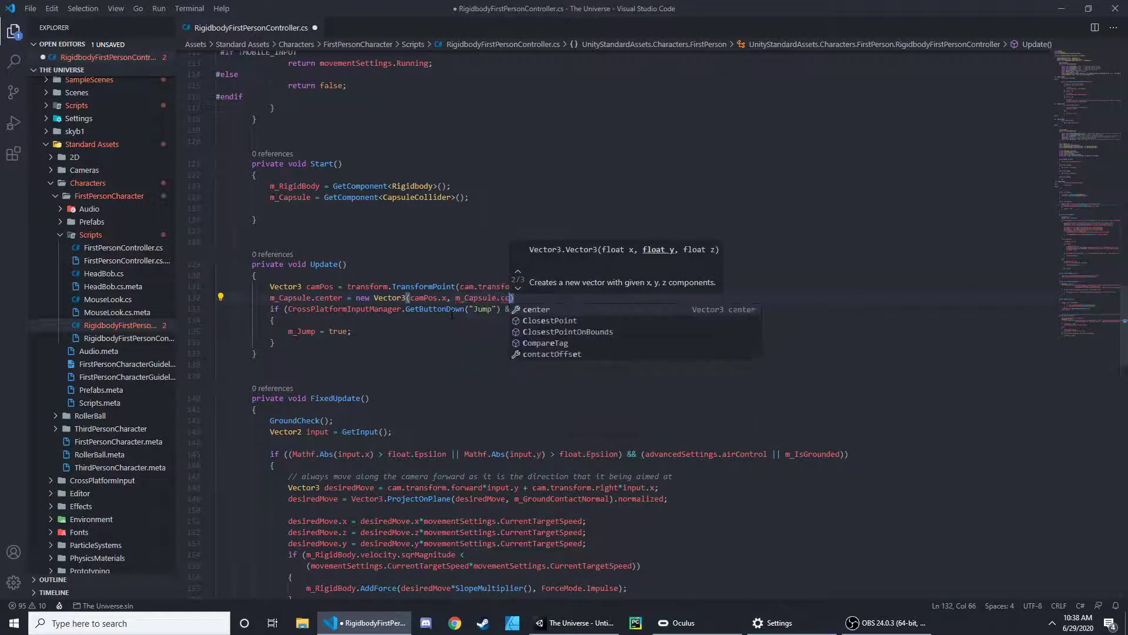
pyautogui.write('y, cmpo')
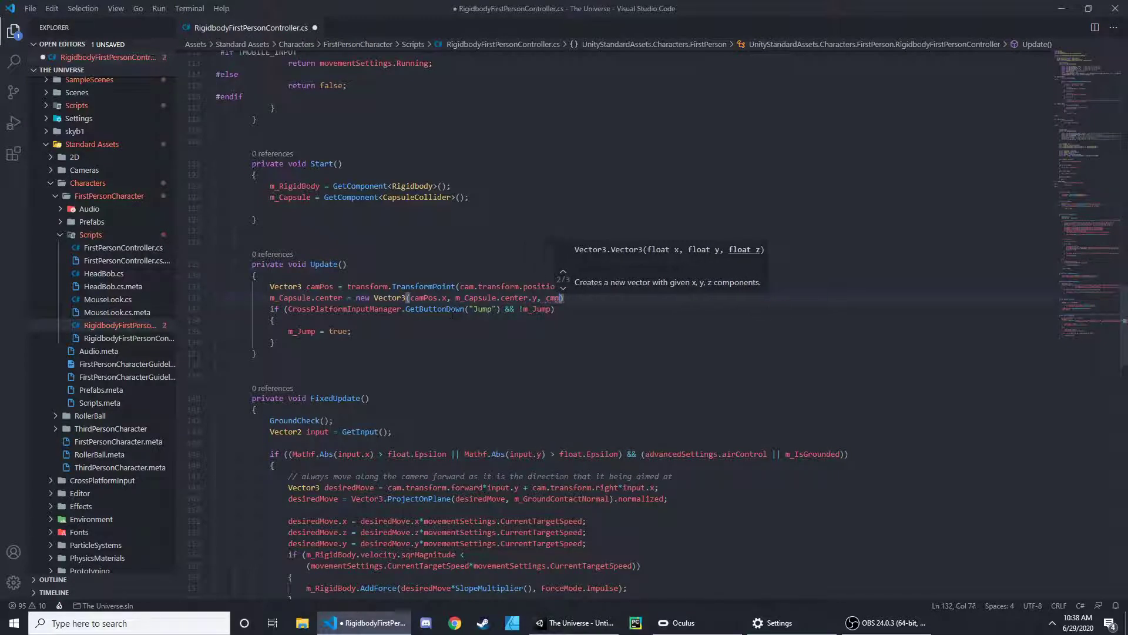
pyautogui.press('Tab')
pyautogui.write('.z')
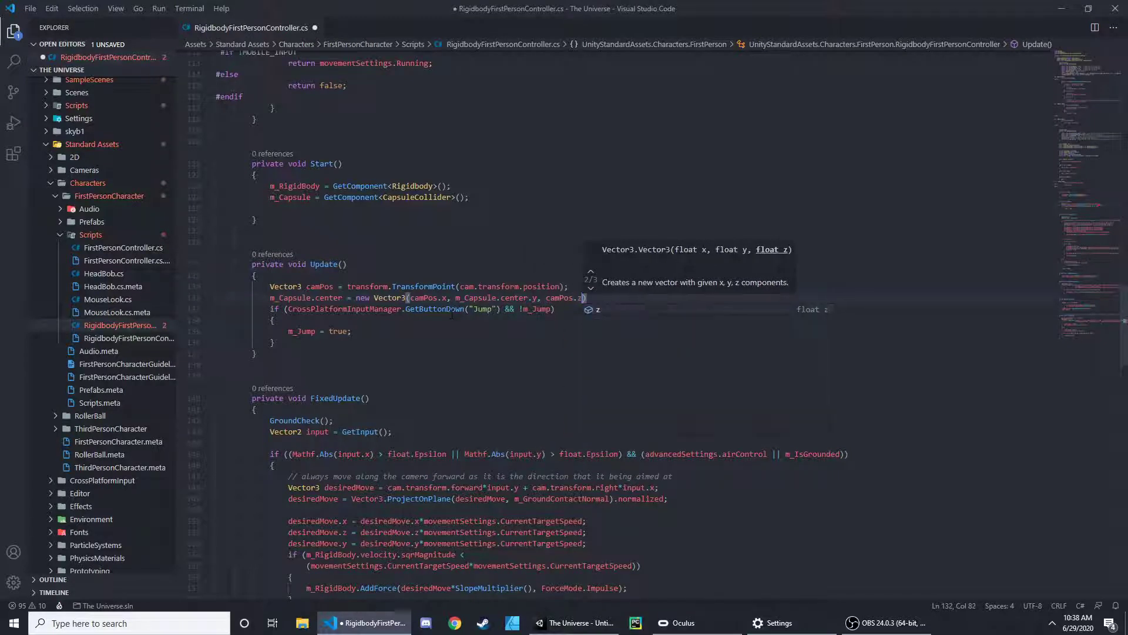
pyautogui.write(');')
pyautogui.press('Return')
pyautogui.hotkey('ctrl', 's')
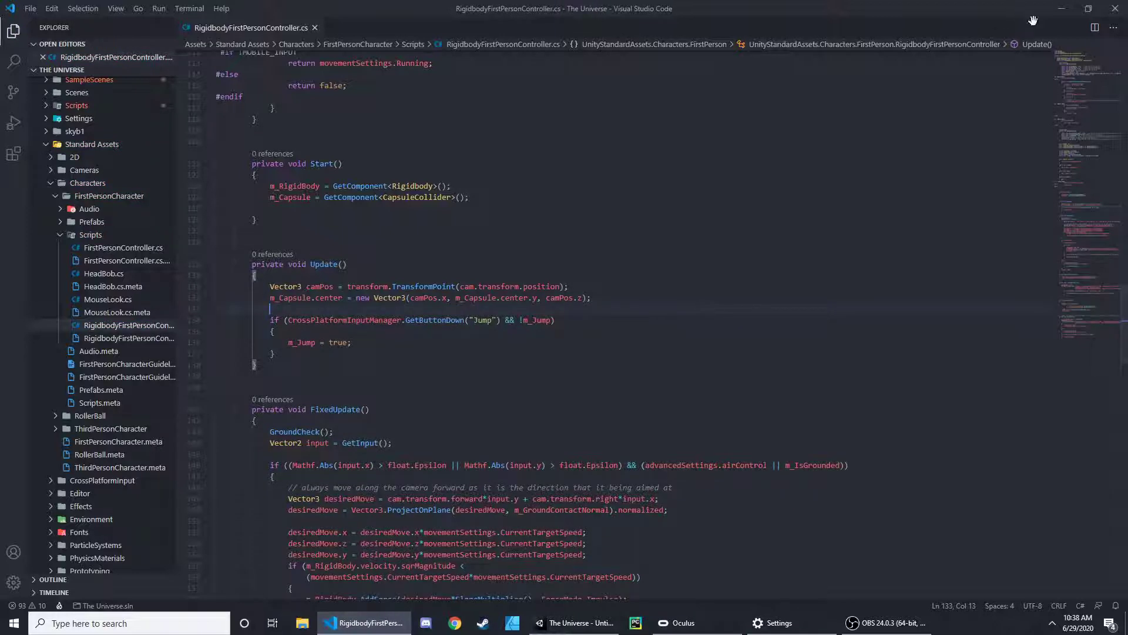
# - Switch to Unity, run the scene in play mode to test the capsule's movement, and stop it
pyautogui.click(1062, 9)
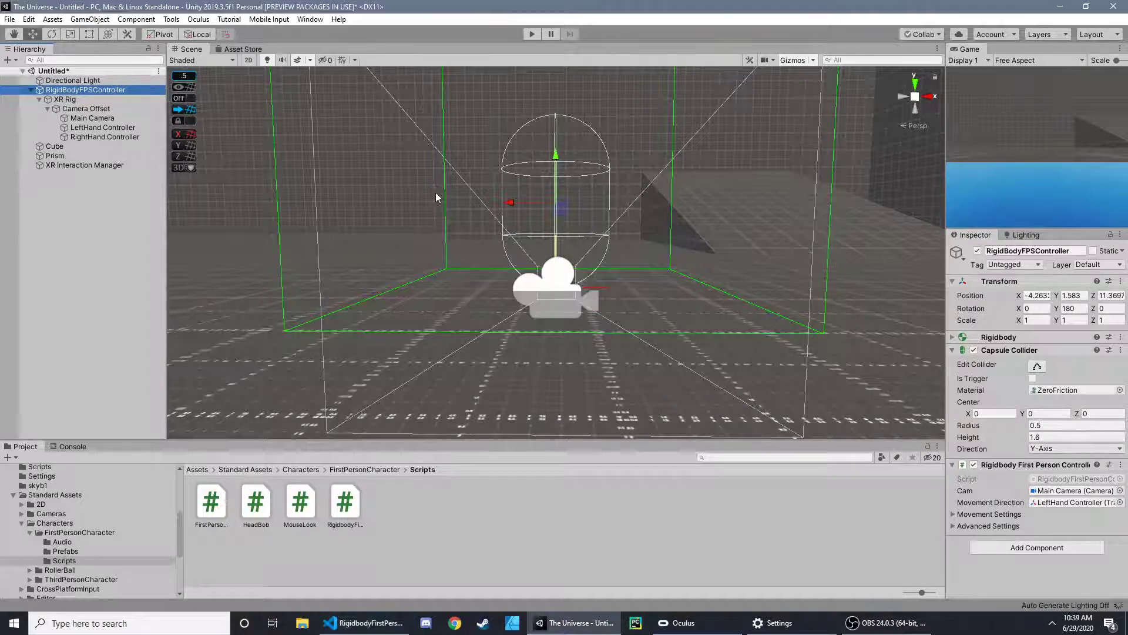
pyautogui.click(673, 268)
pyautogui.click(532, 35)
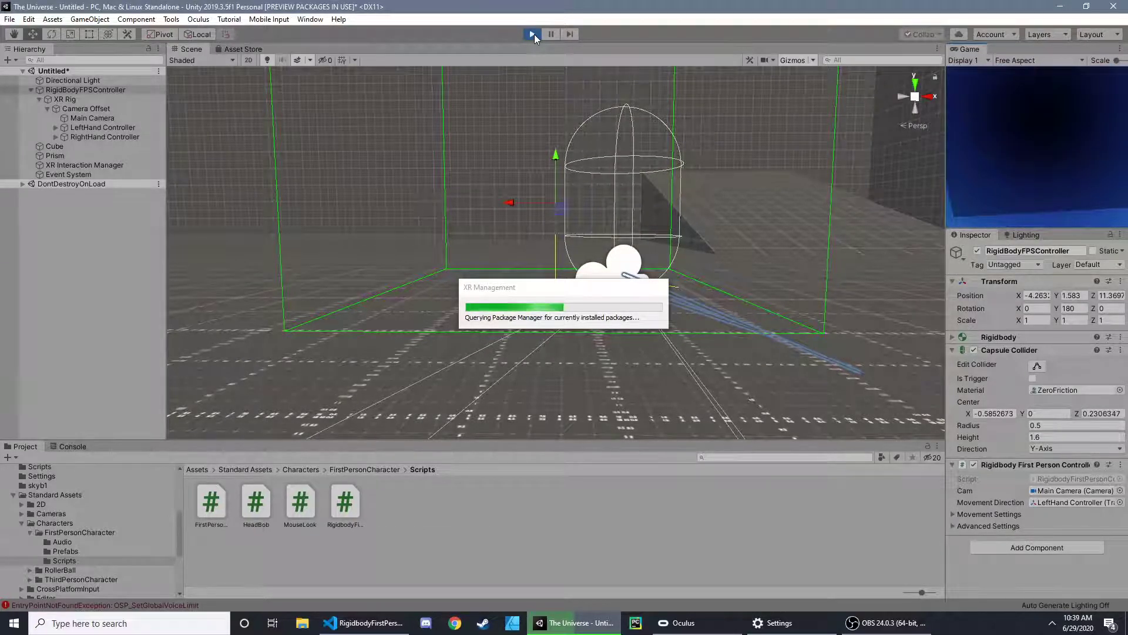
pyautogui.click(533, 34)
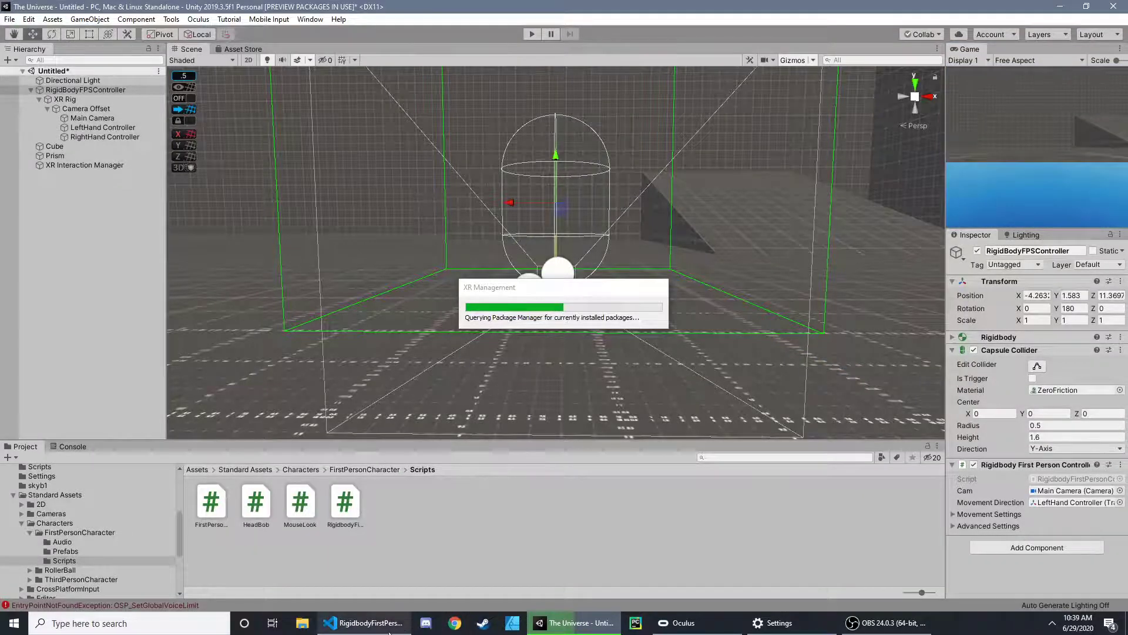
# - In Visual Studio Code, replace cam with movementDirection in the forward term of desiredMove in FixedUpdate
pyautogui.click(364, 623)
pyautogui.scroll(-8, 523, 432)
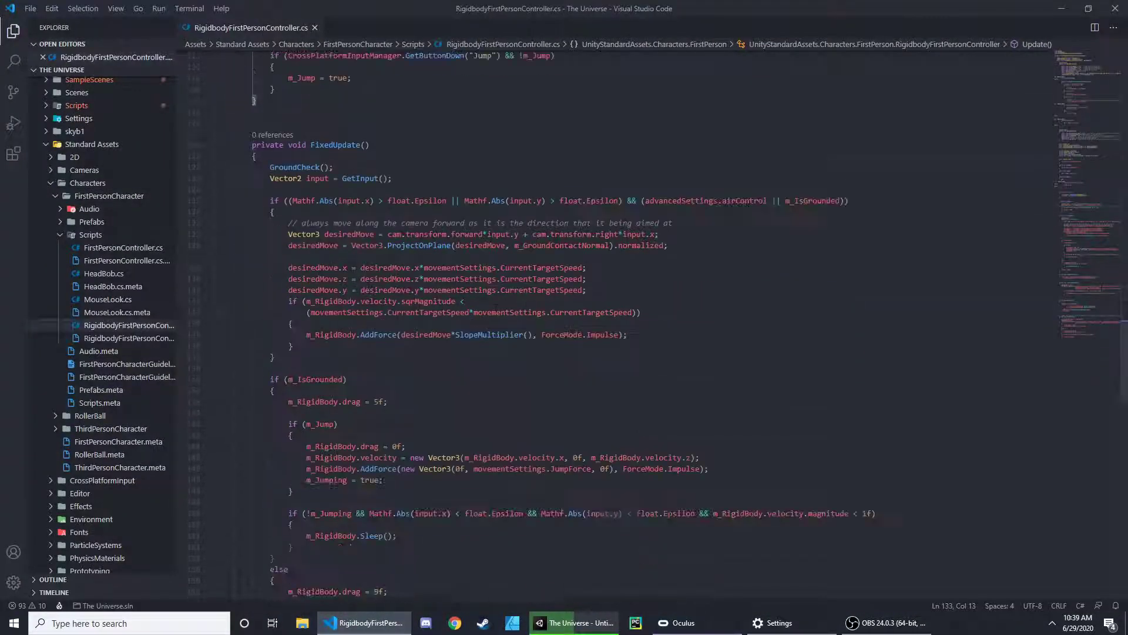
pyautogui.scroll(-6, 420, 230)
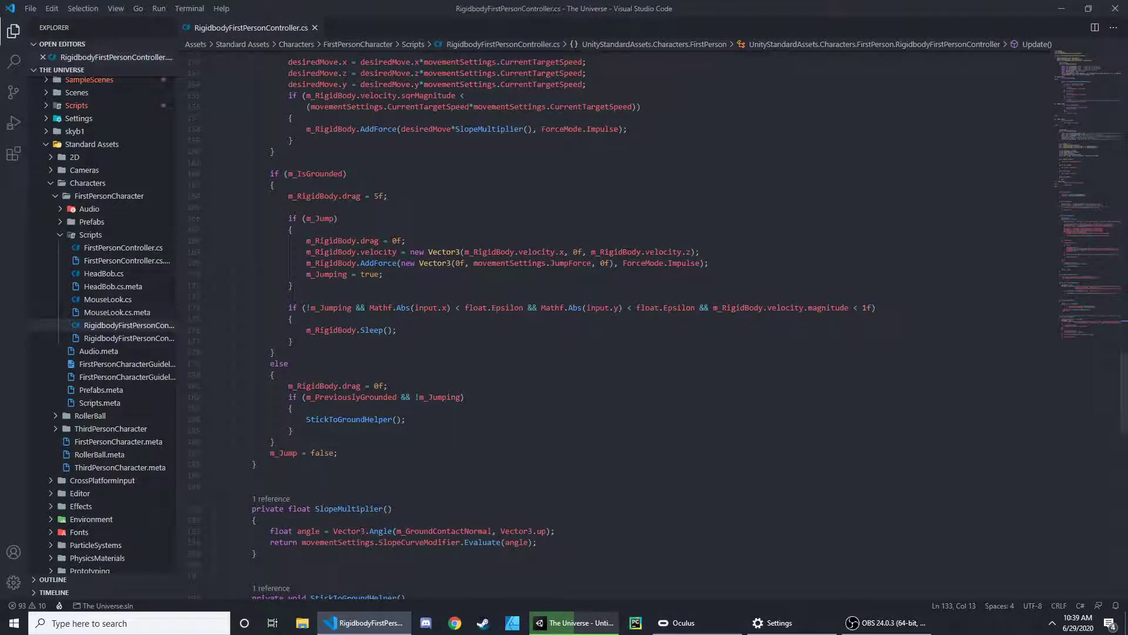
pyautogui.scroll(4, 581, 309)
pyautogui.scroll(3, 535, 276)
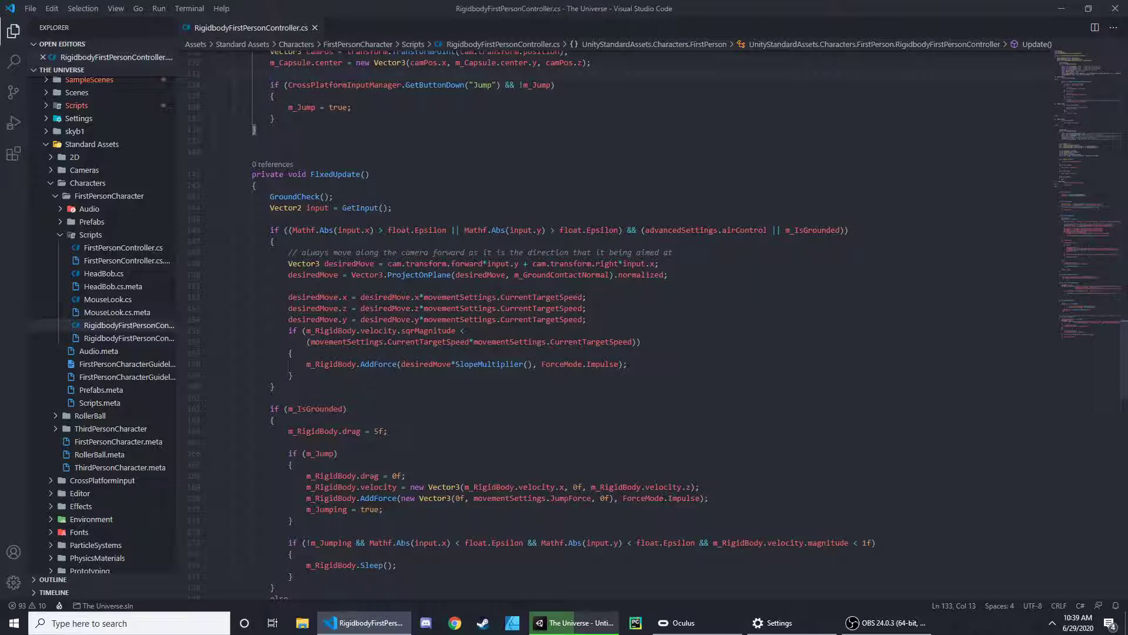
pyautogui.scroll(18, 433, 409)
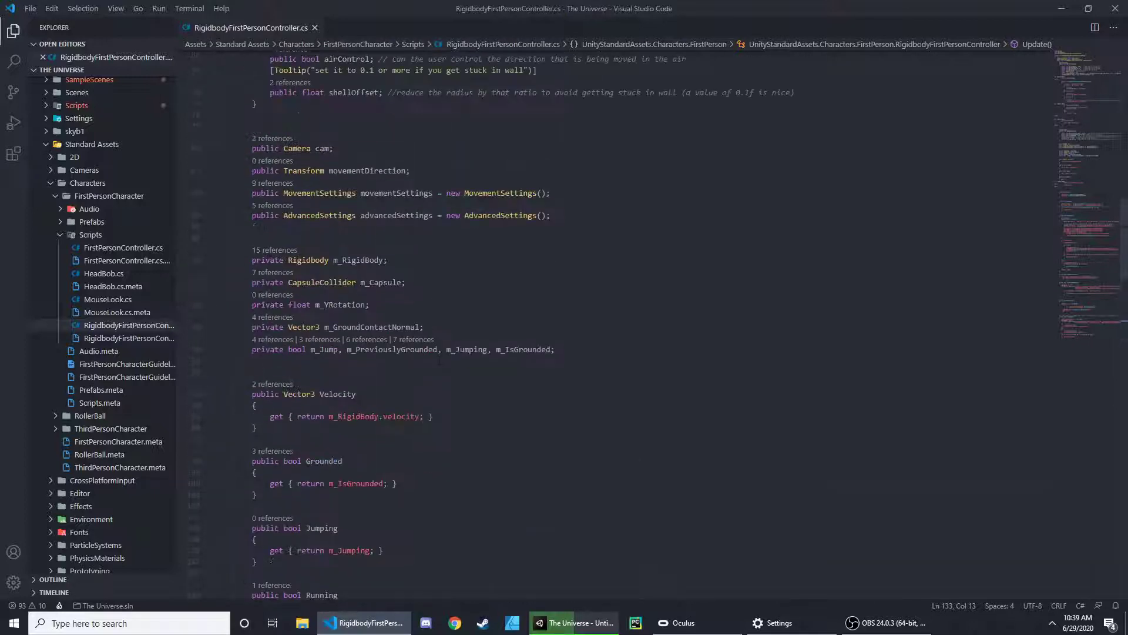
pyautogui.click(415, 229)
pyautogui.doubleClick(388, 230)
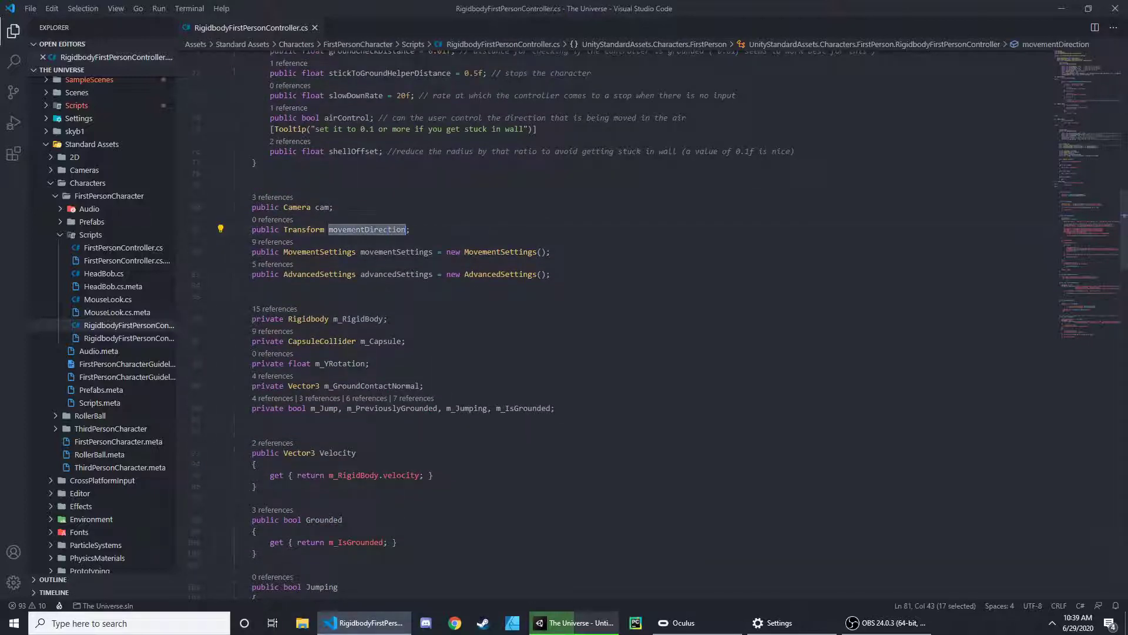
pyautogui.scroll(-15, 432, 251)
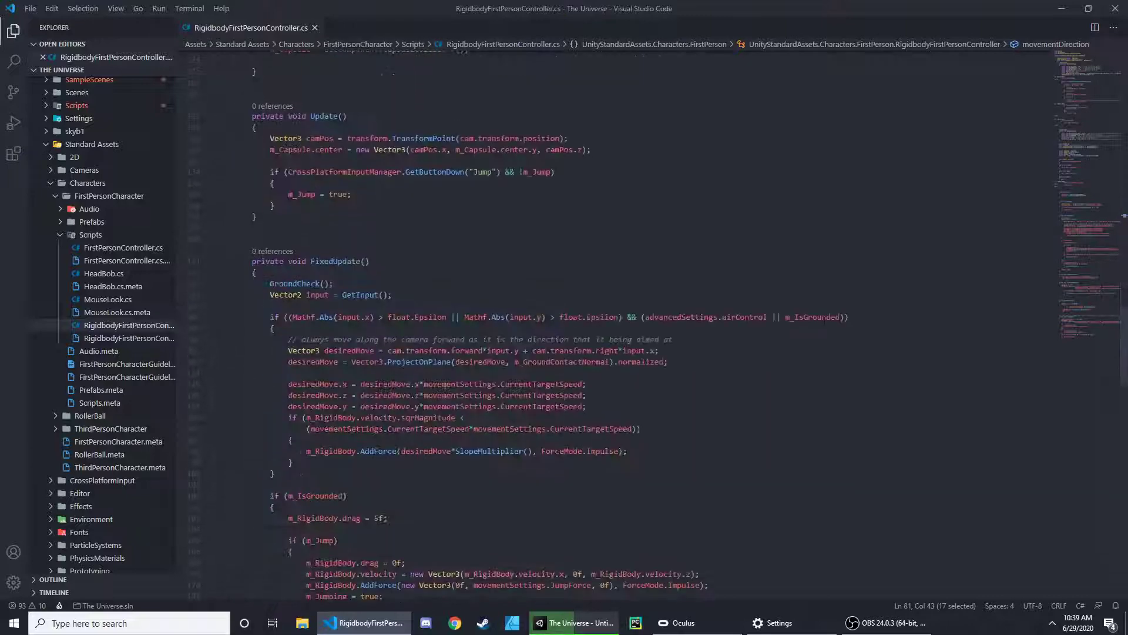
pyautogui.doubleClick(395, 351)
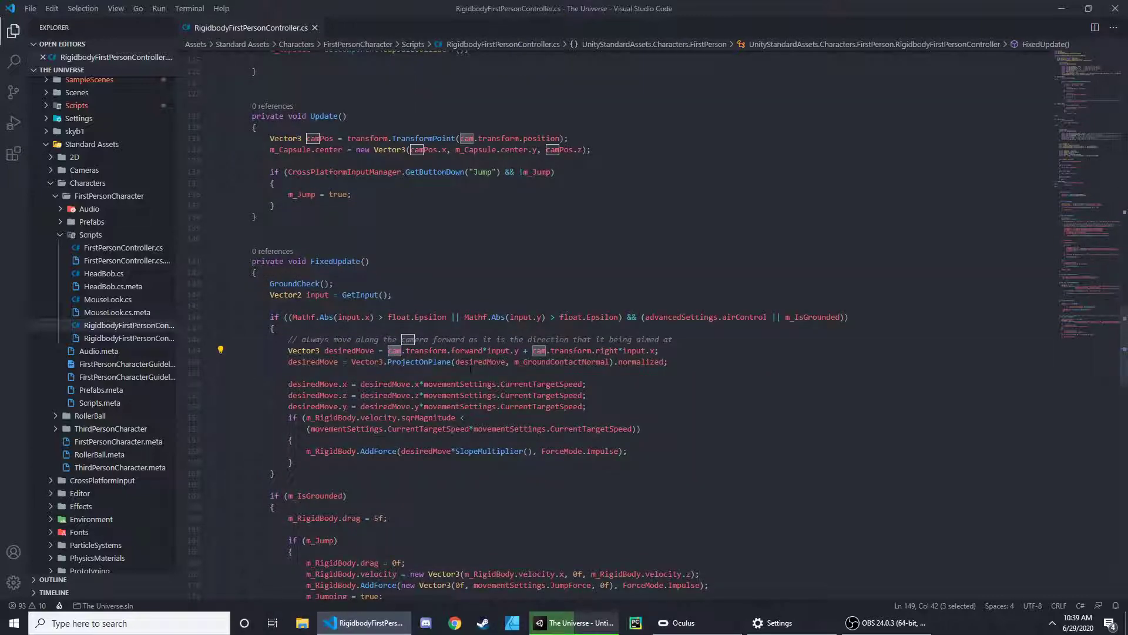
pyautogui.write('mov')
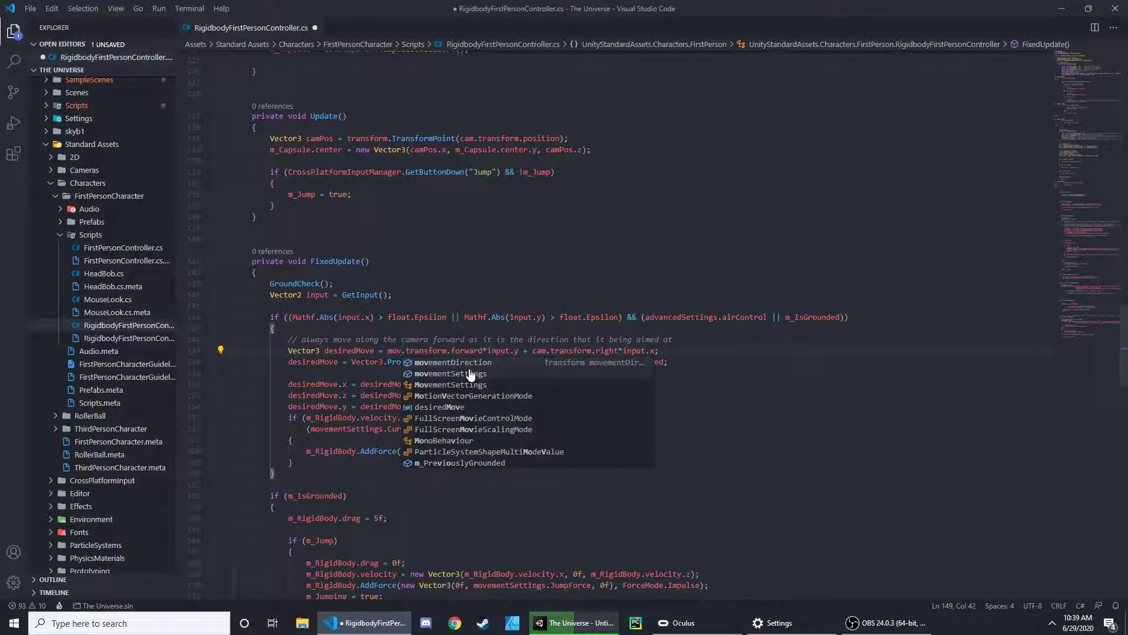
pyautogui.press('Tab')
# - Replace cam with movementDirection in the right*input.x term of the same desiredMove line
pyautogui.doubleClick(602, 350)
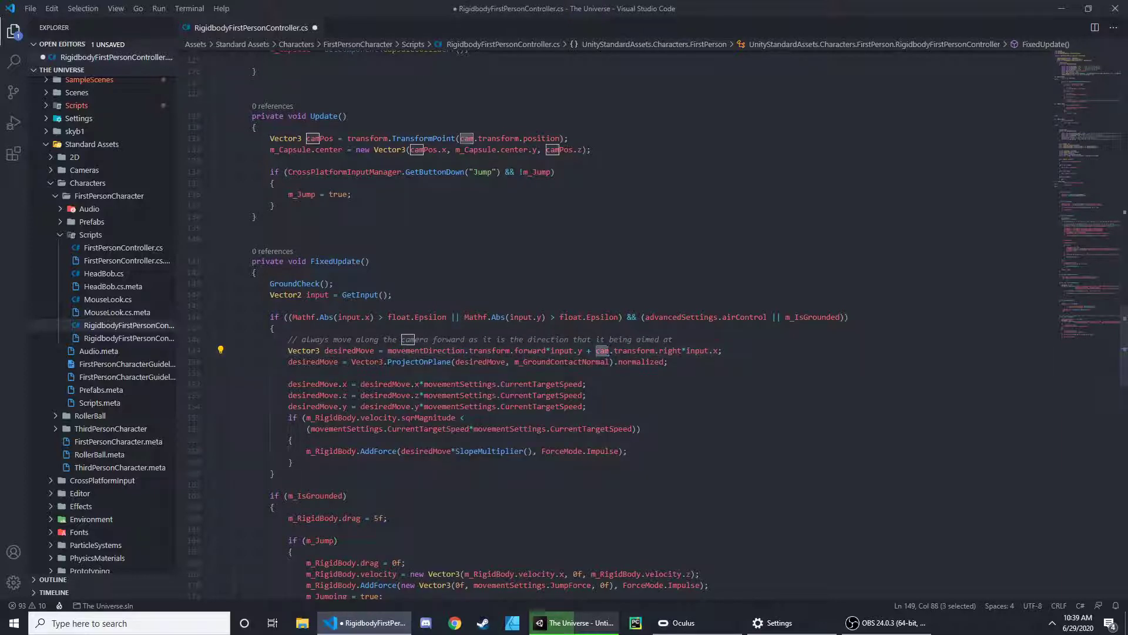
pyautogui.write('mod')
pyautogui.press('Escape')
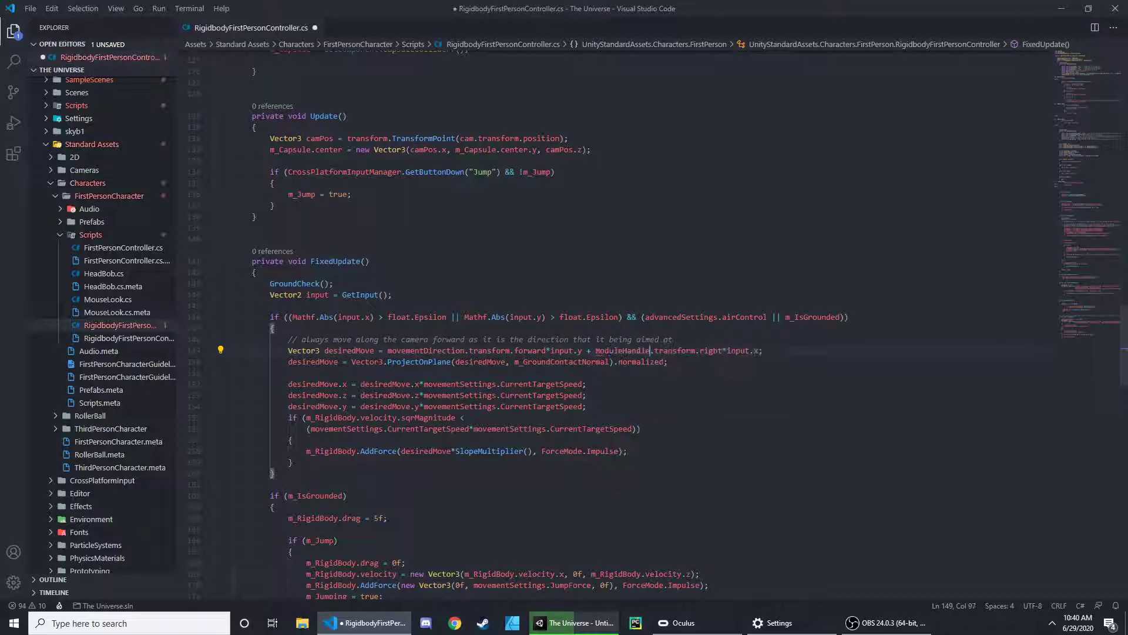
pyautogui.press('BackSpace')
pyautogui.press('BackSpace')
pyautogui.press('BackSpace')
pyautogui.write('movementDirection')
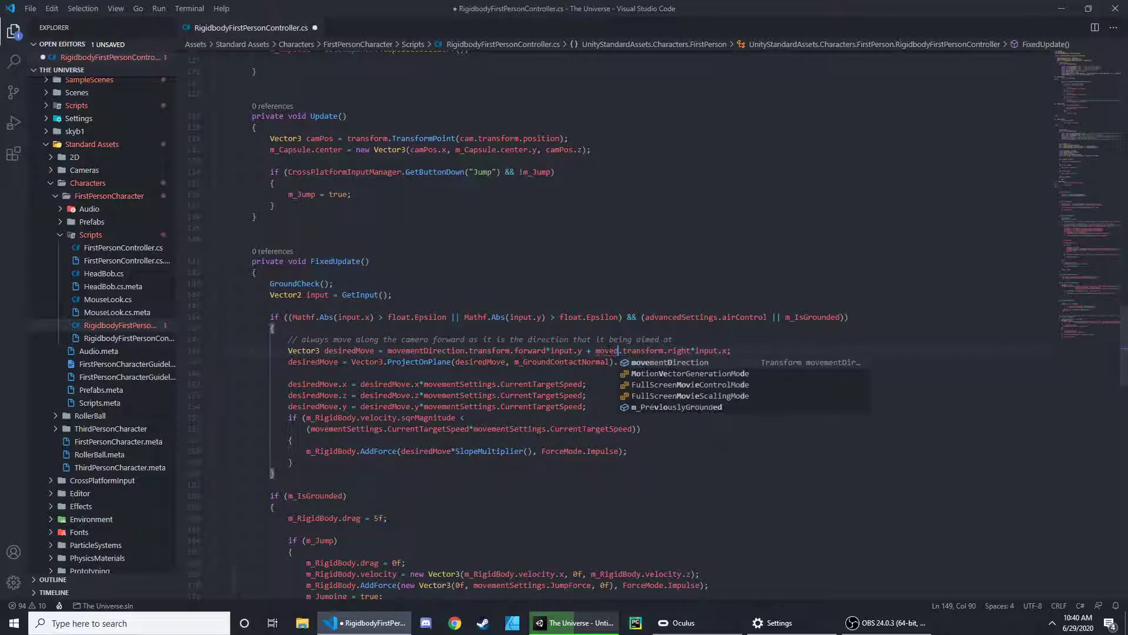
# - Complete the movementDirection reference in the right term of desiredMove and save the script
pyautogui.press('Tab')
pyautogui.hotkey('ctrl', 's')
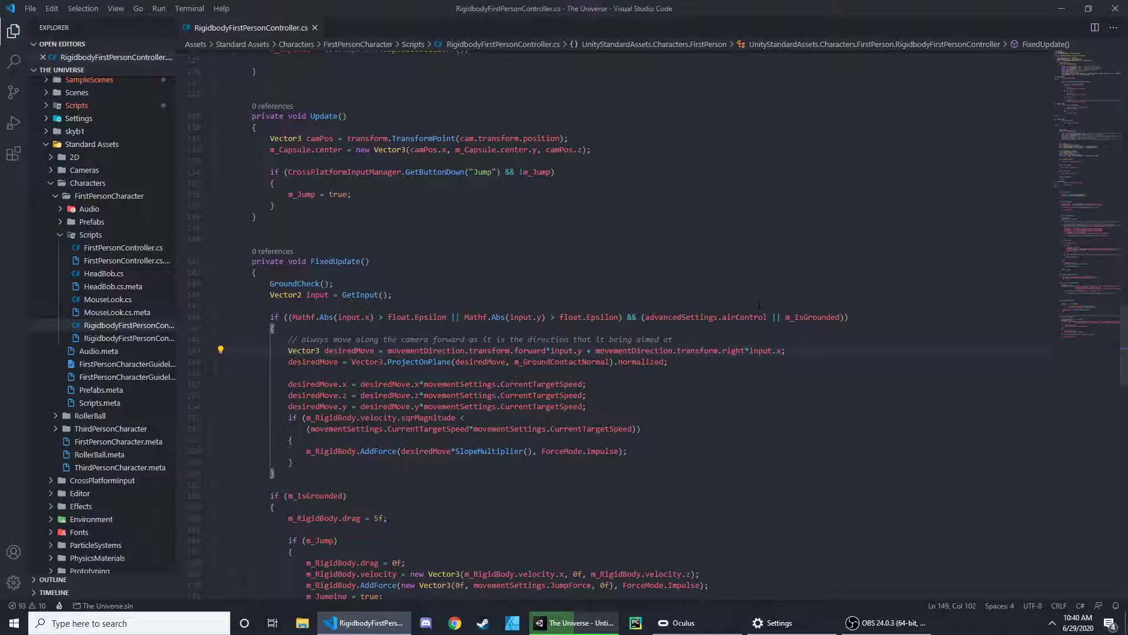
# - Switch to Unity, dismiss the spatializer plugin upgrade, and test the movement in play mode with the Game view docked beside the Scene view
pyautogui.click(1062, 13)
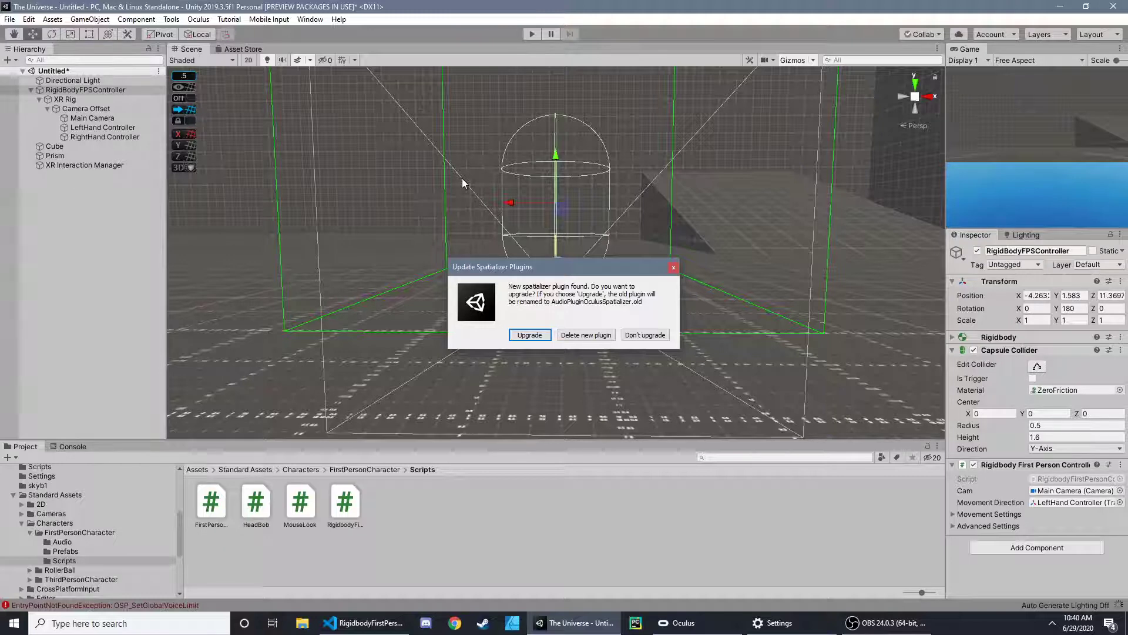
pyautogui.click(673, 268)
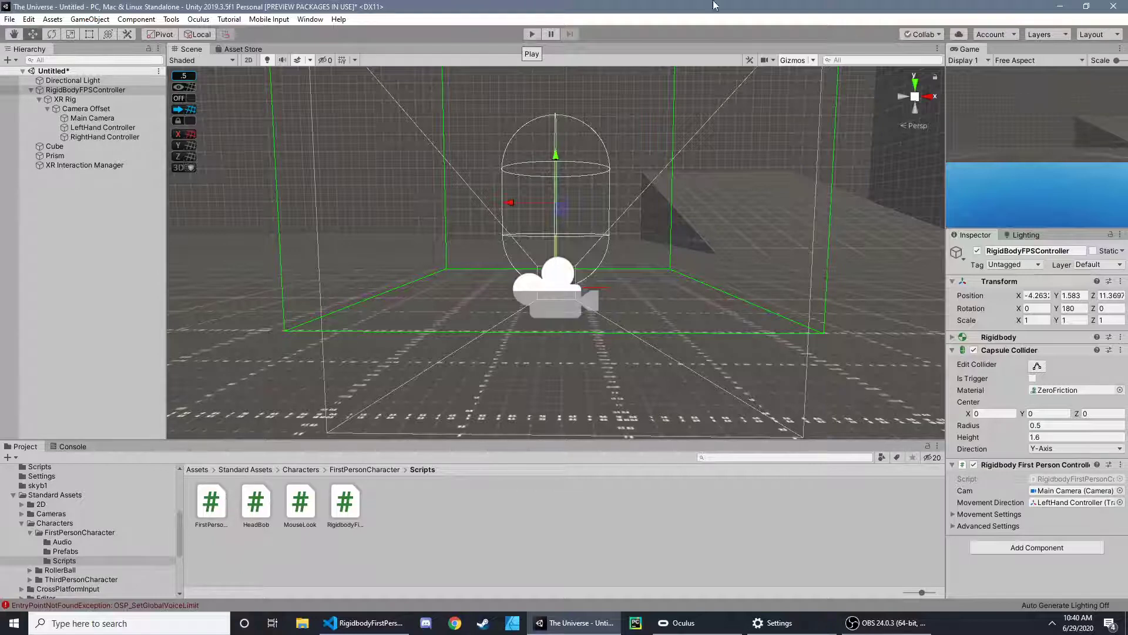
pyautogui.click(530, 30)
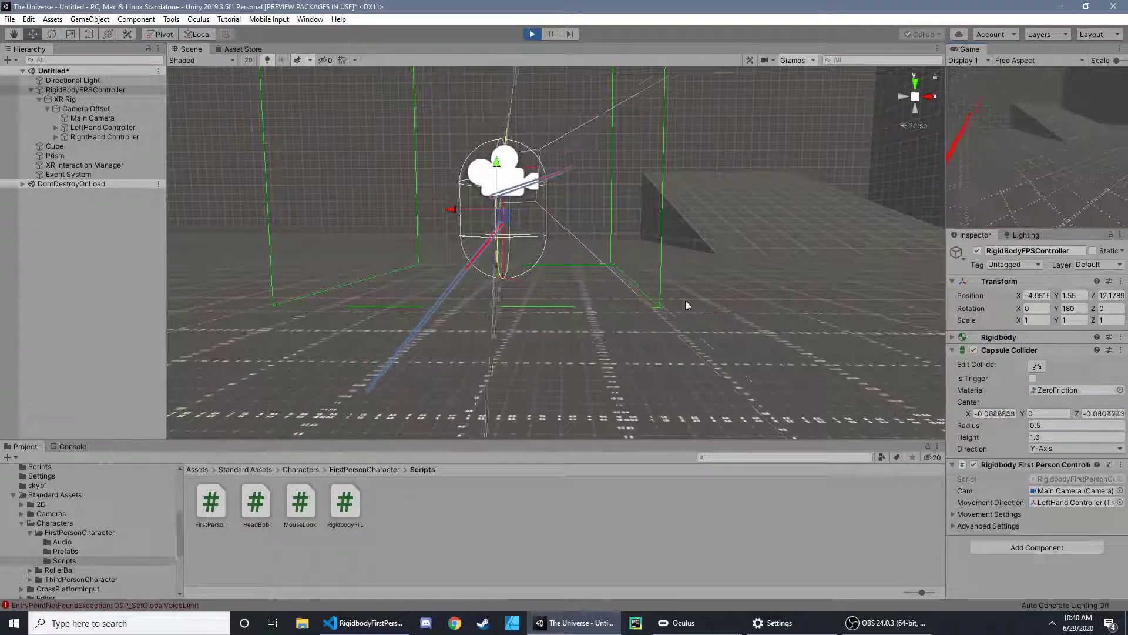
pyautogui.moveTo(969, 48); pyautogui.dragTo(784, 61)
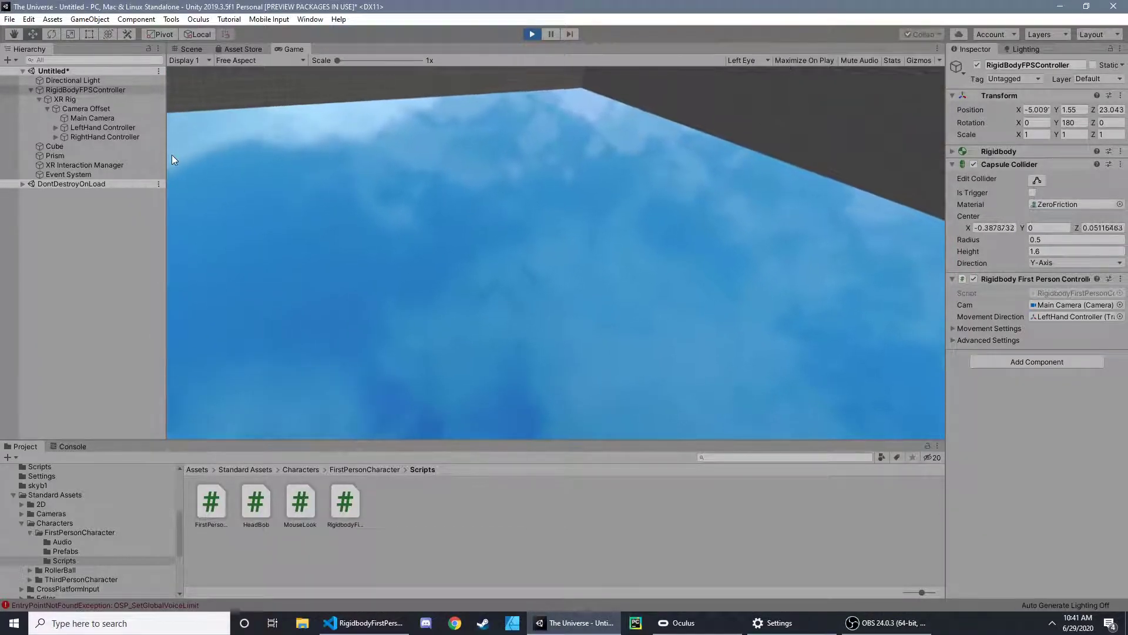
pyautogui.click(532, 34)
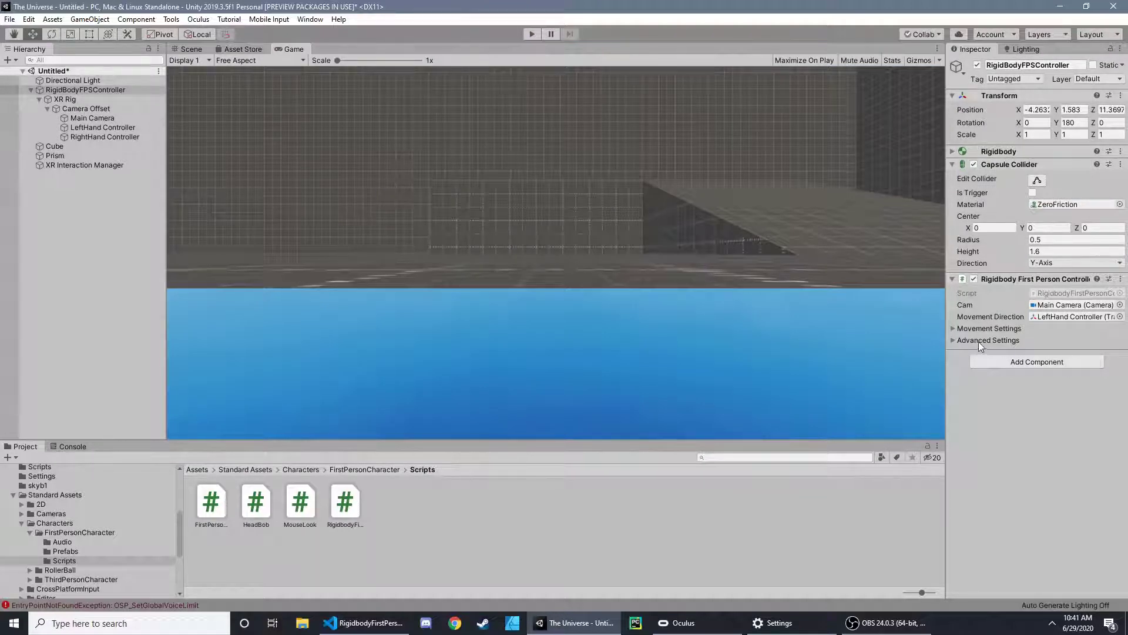
# - In the RigidBodyFPSController's movement settings, set Forward Speed, Backward Speed and Strafe Speed to 5
pyautogui.click(952, 328)
pyautogui.click(1056, 341)
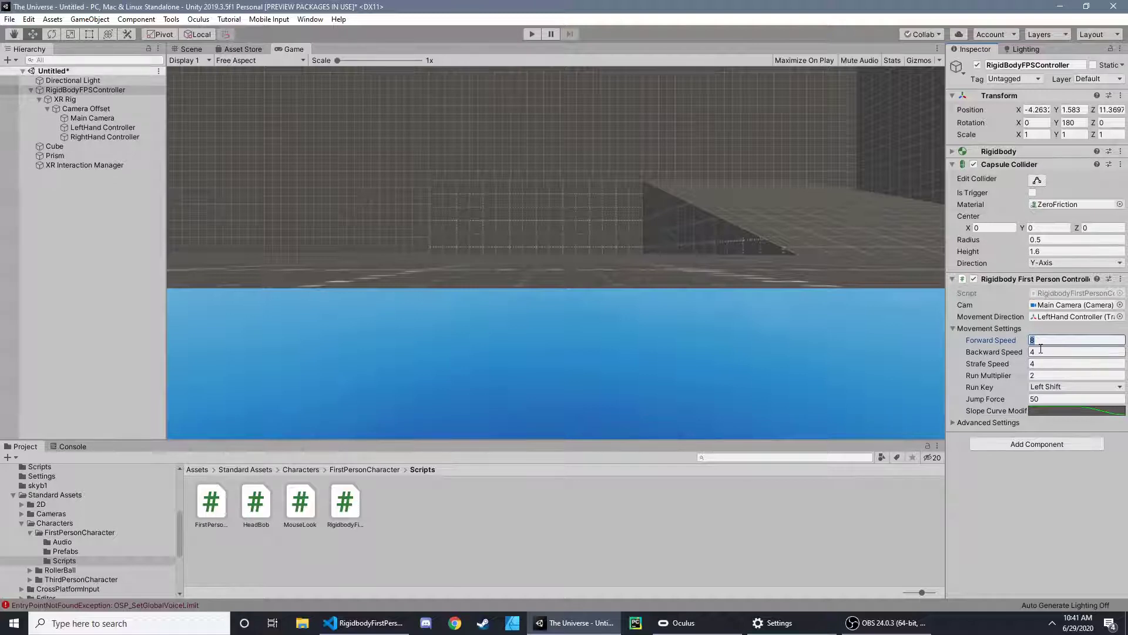
pyautogui.write('5')
pyautogui.click(1044, 364)
pyautogui.write('5')
pyautogui.click(1047, 353)
pyautogui.write('5')
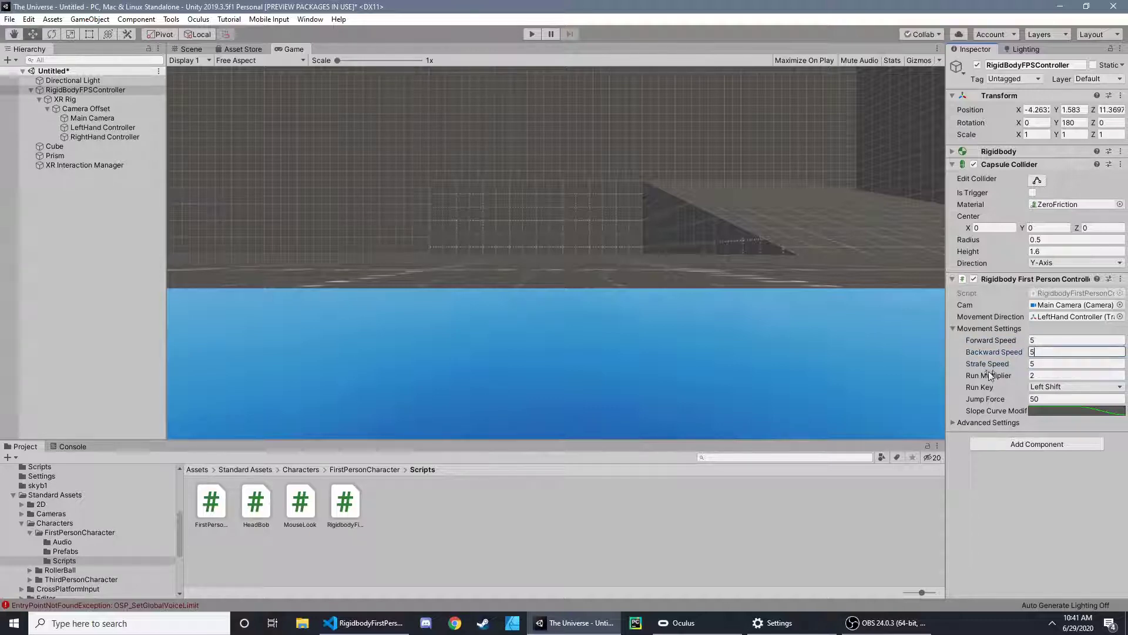
pyautogui.click(662, 257)
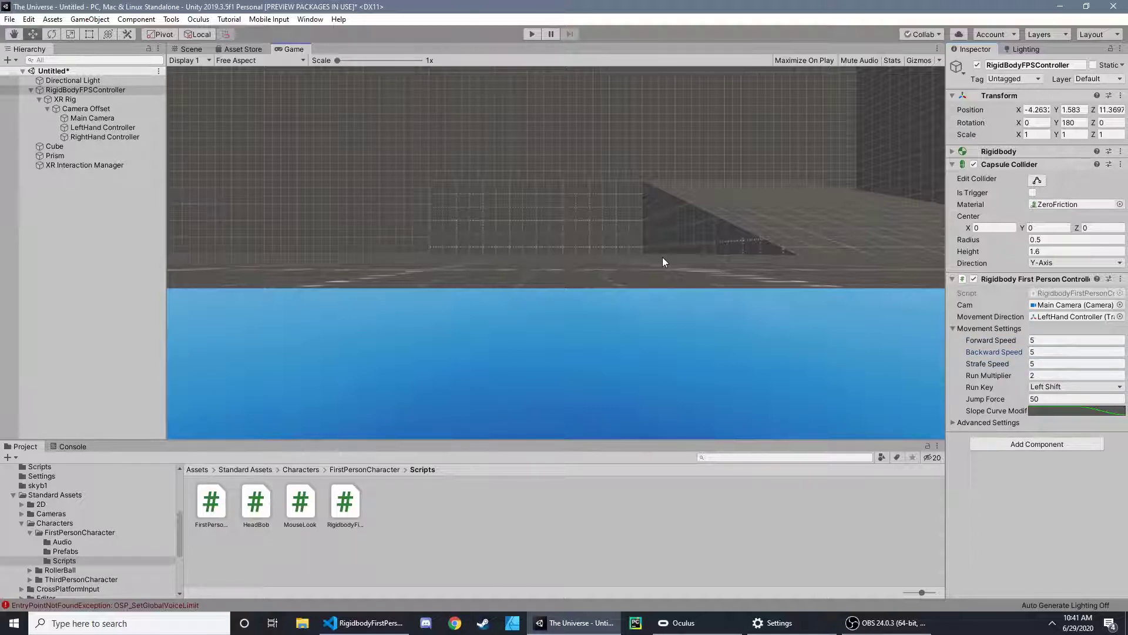
# - Return to the Scene view to inspect the player, and check the Console messages before going back to the project files
pyautogui.click(191, 50)
pyautogui.moveTo(463, 149); pyautogui.dragTo(510, 154, button='right')
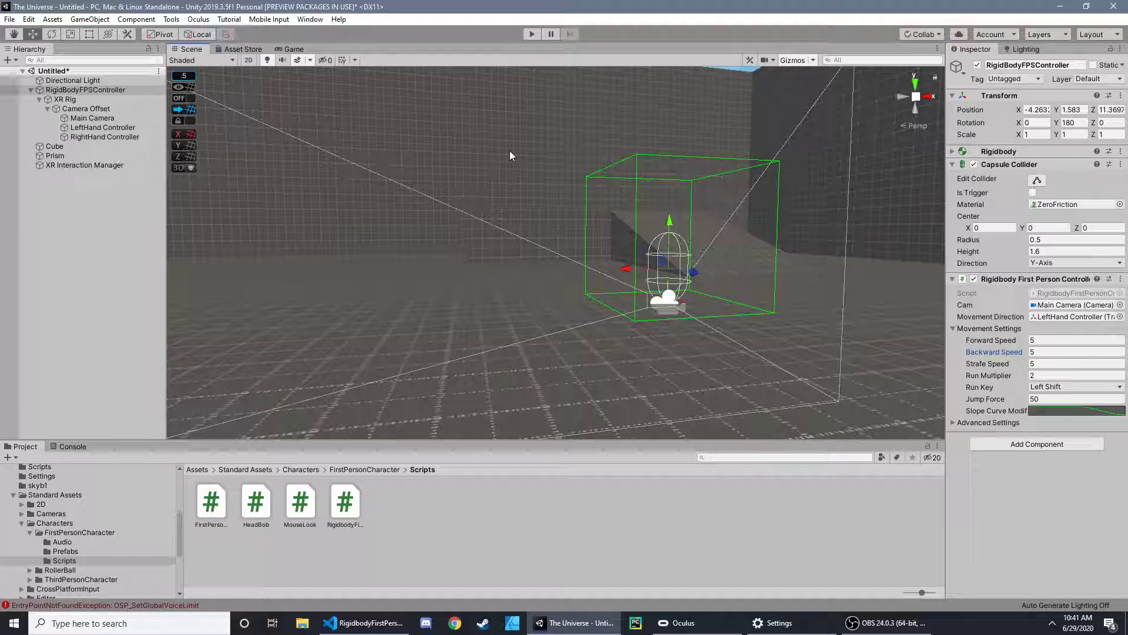
pyautogui.click(70, 447)
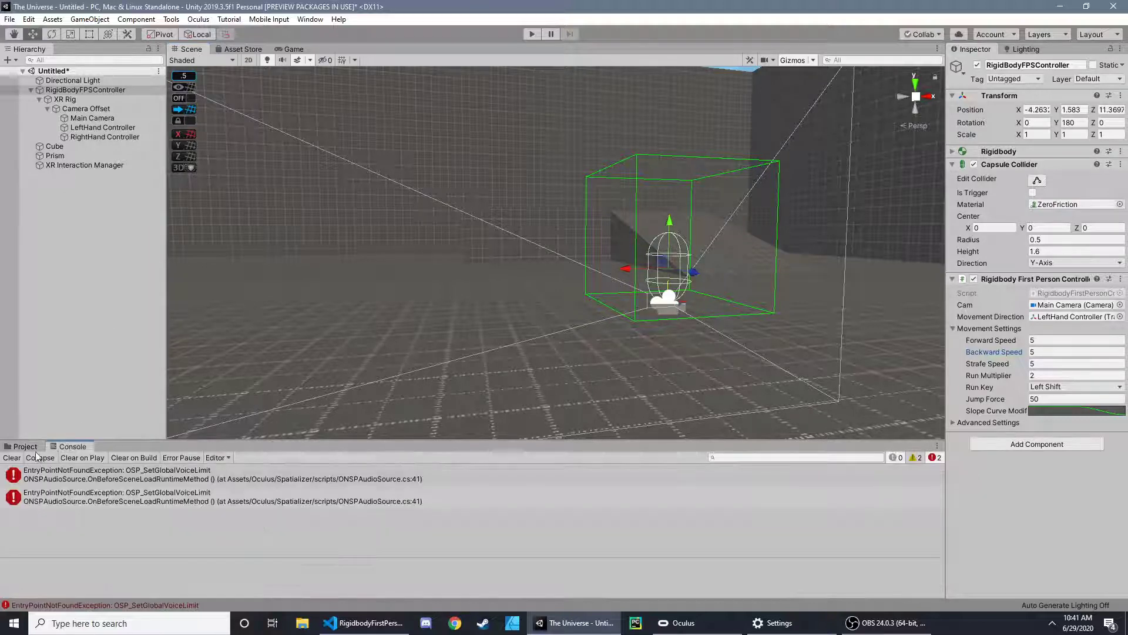
pyautogui.click(22, 447)
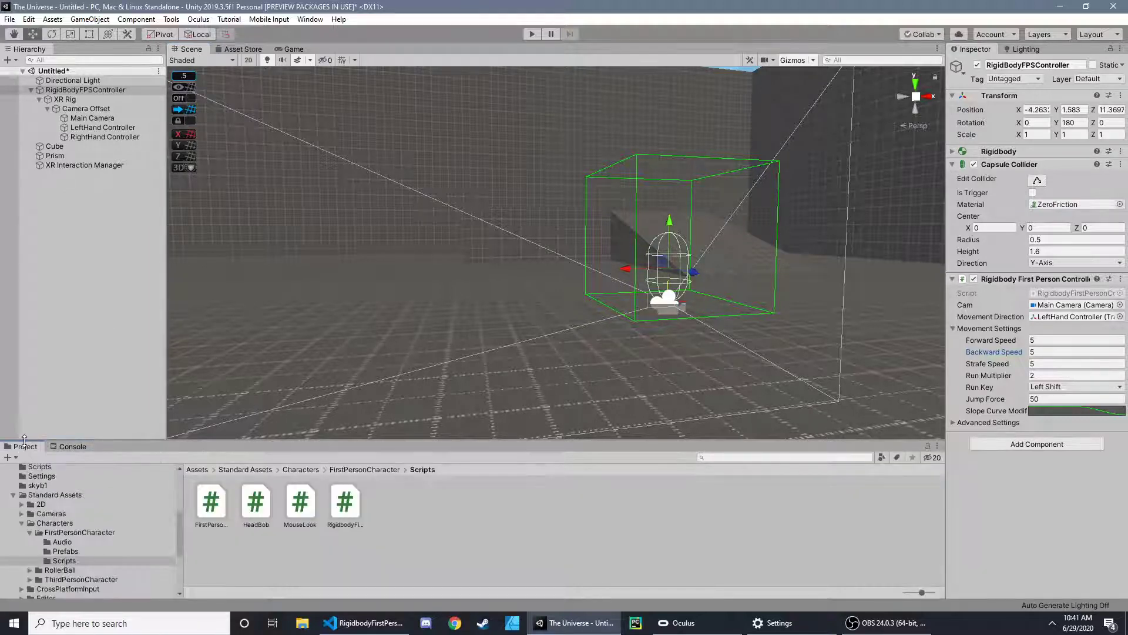